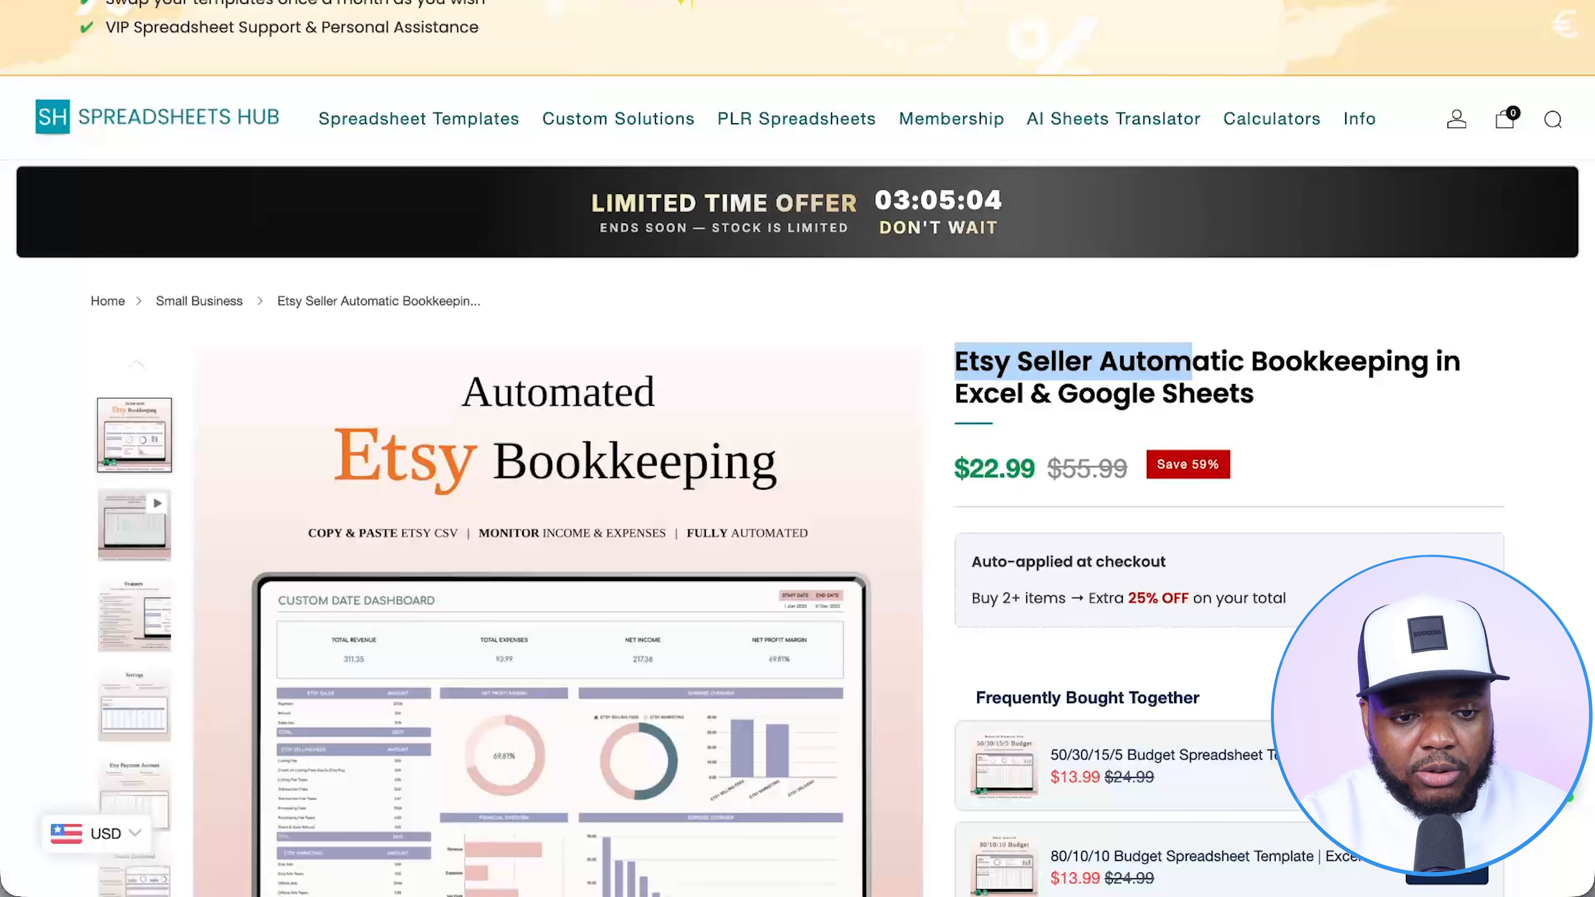
Copy the Etsy Seller Automatic Bookkeeping product URL and assess its viability with Product Research in Digital Maker AI.
{"action": "key", "text": "super+l"}
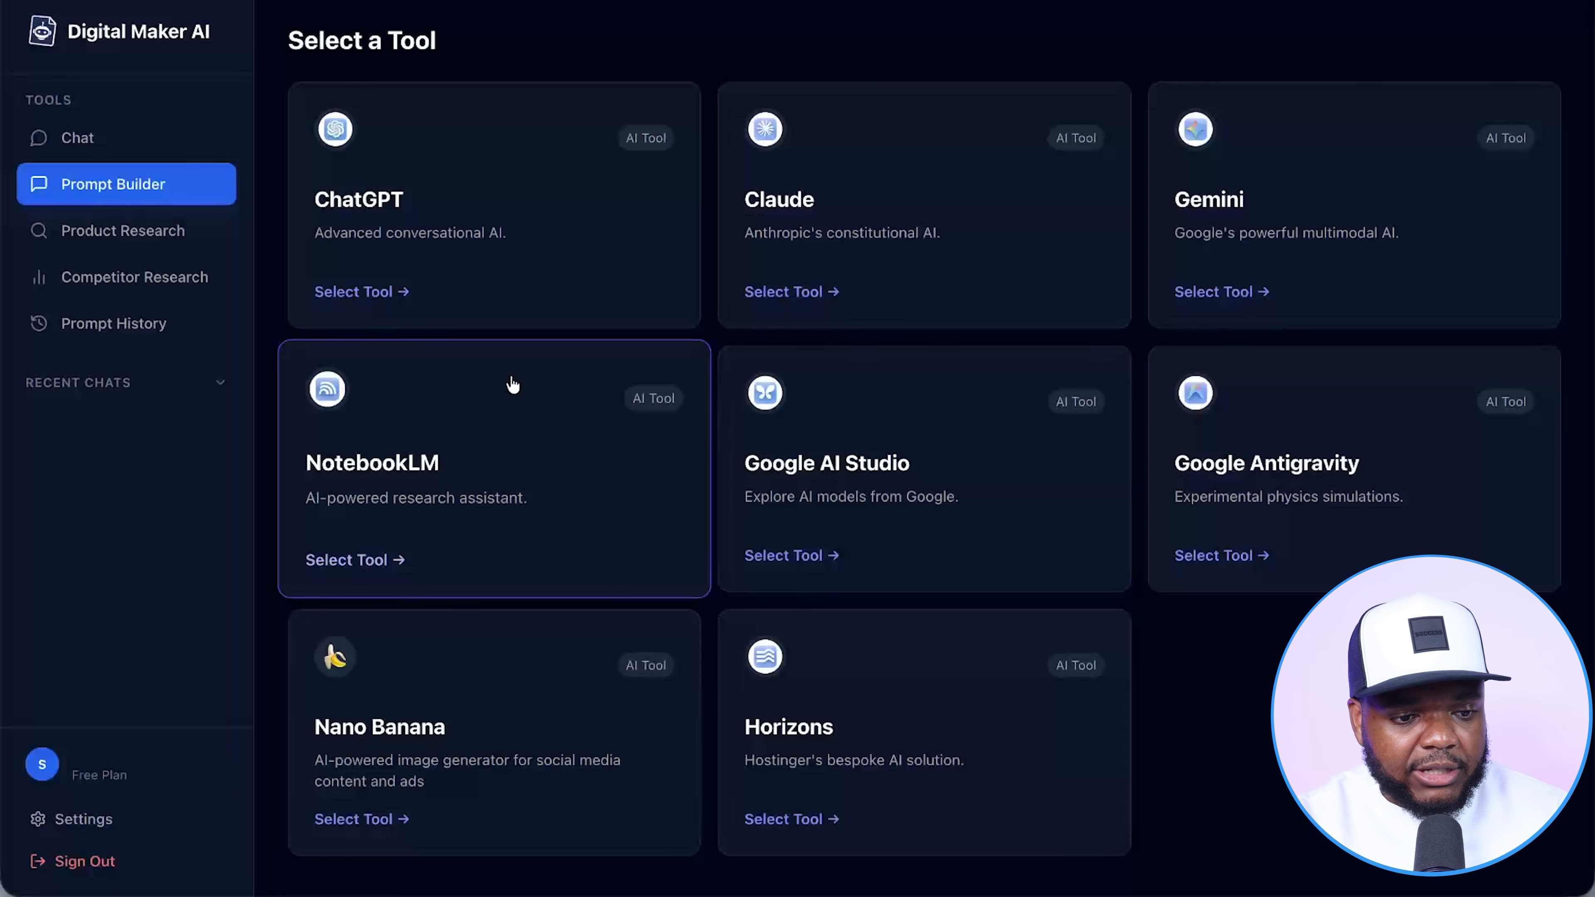
{"action": "left_click", "coordinate": [146, 244]}
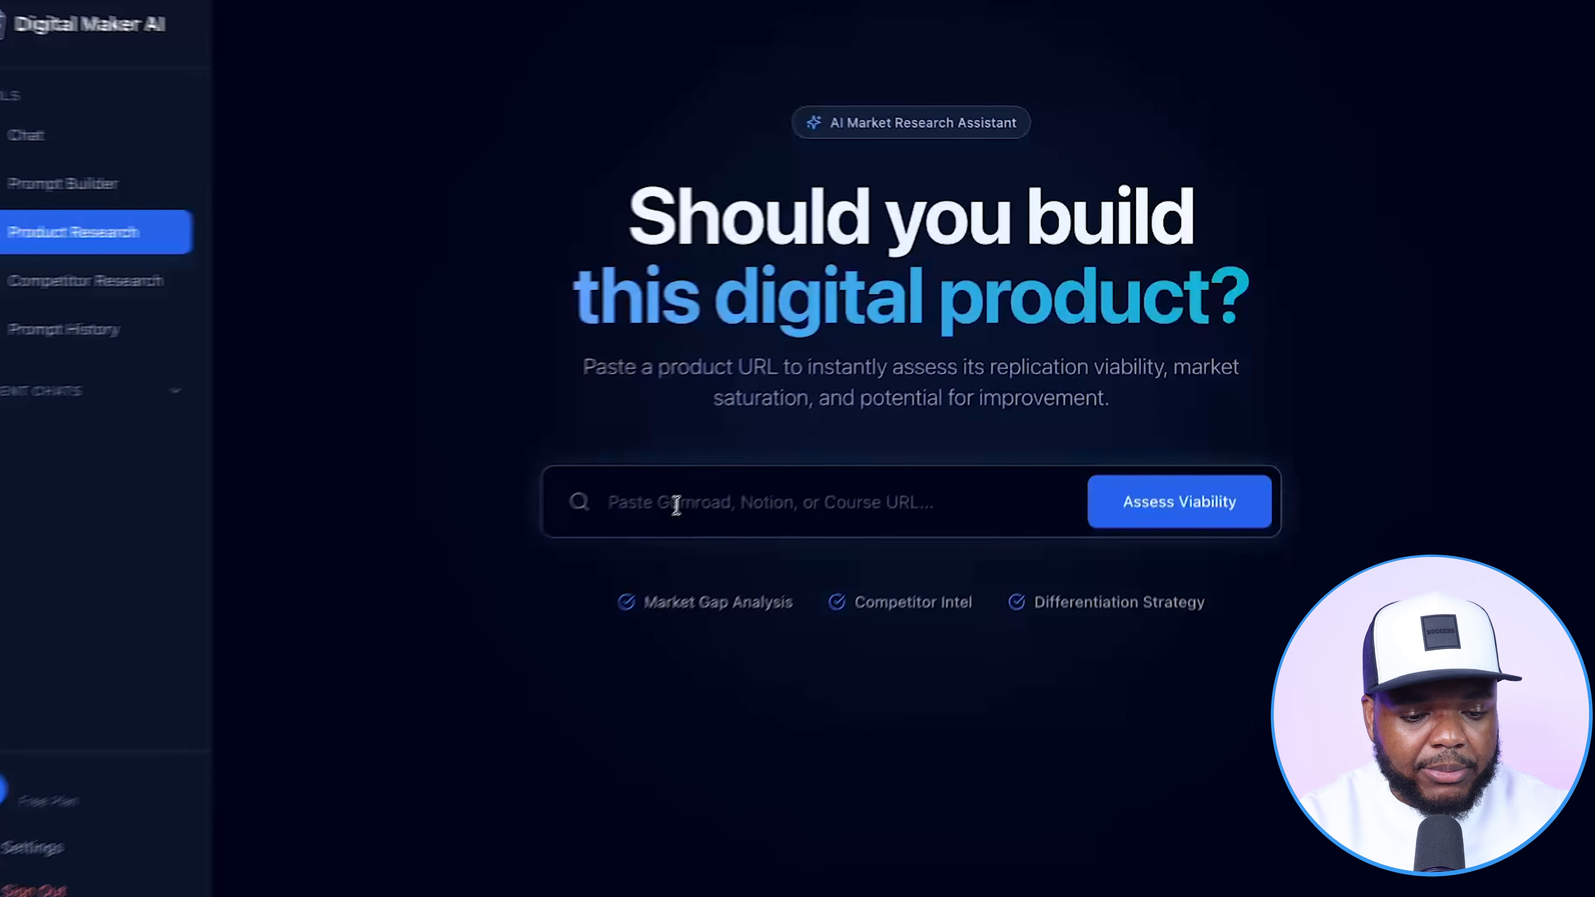
{"action": "left_click", "coordinate": [701, 490]}
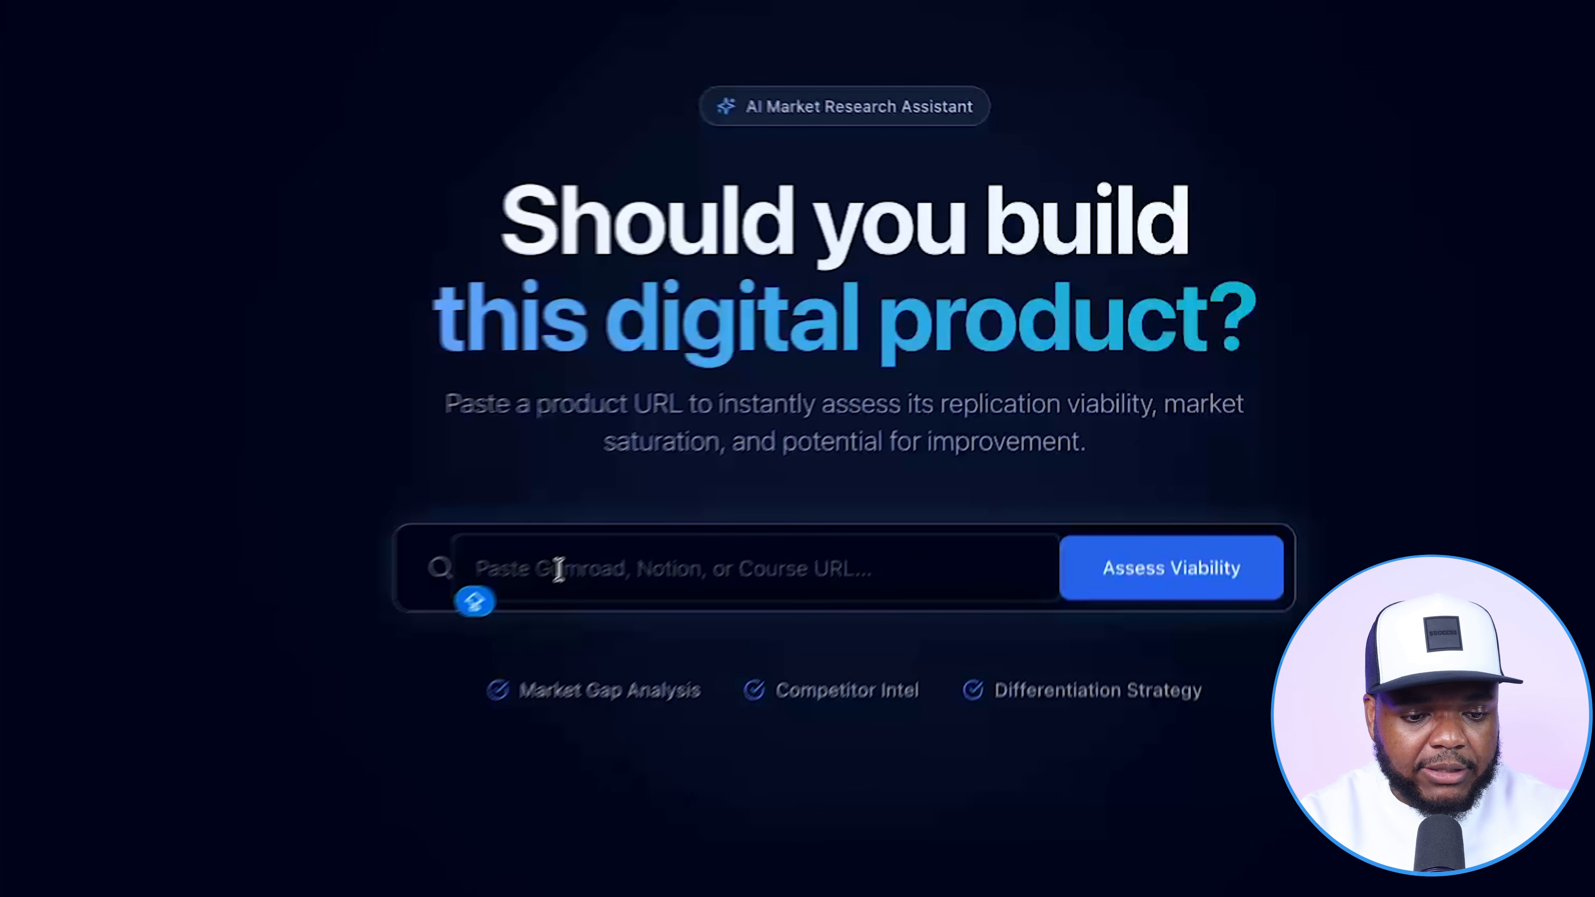
{"action": "key", "text": "ctrl+v"}
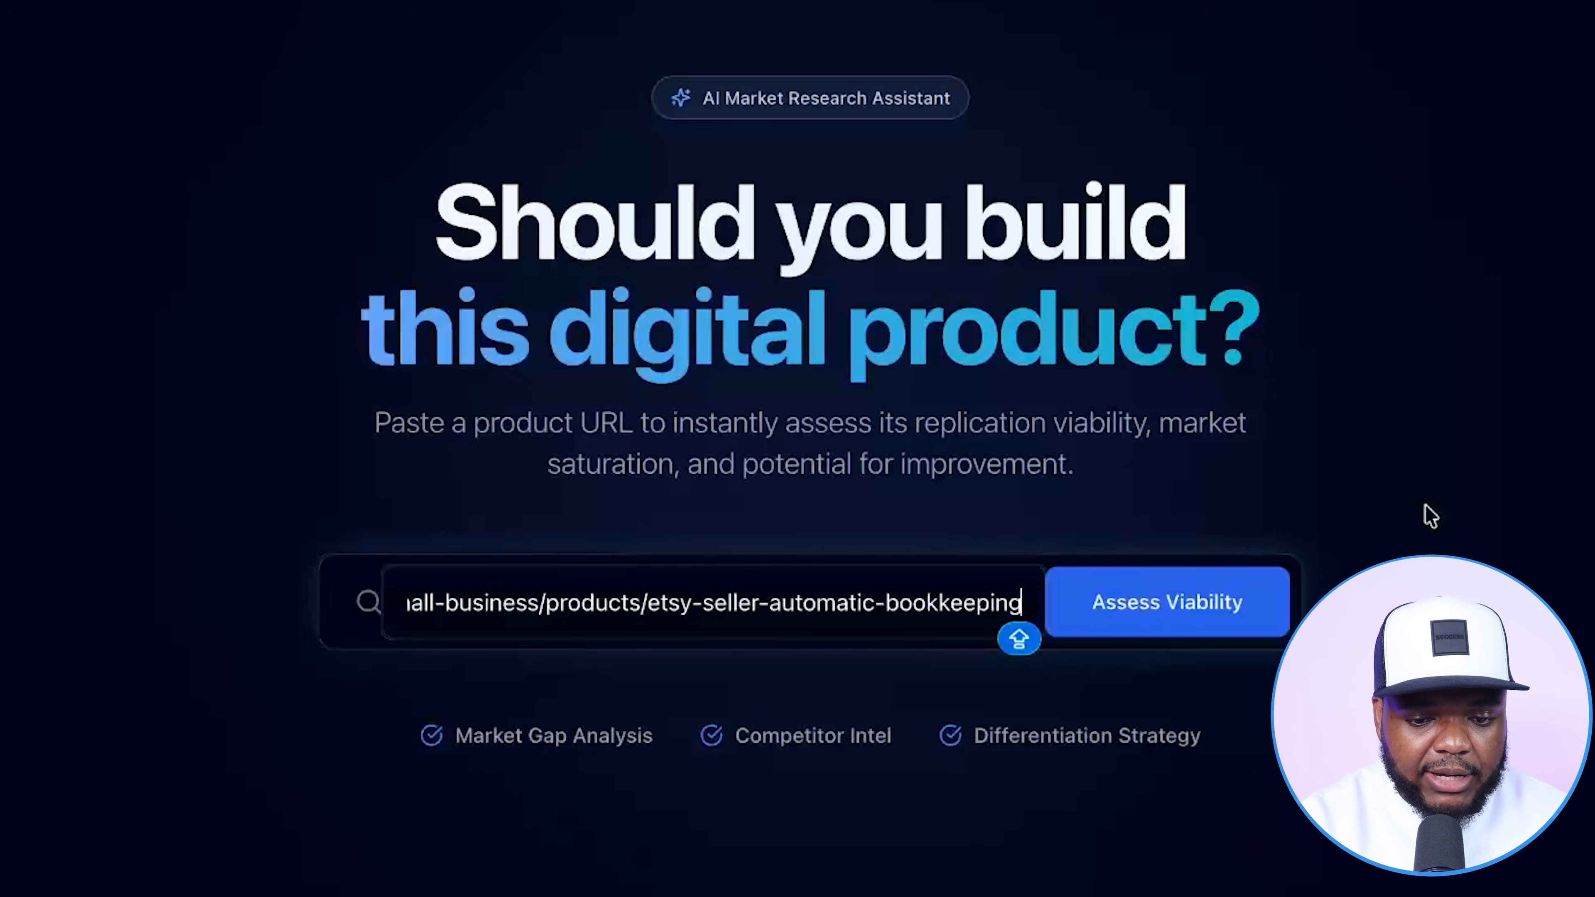
{"action": "left_click", "coordinate": [1175, 629]}
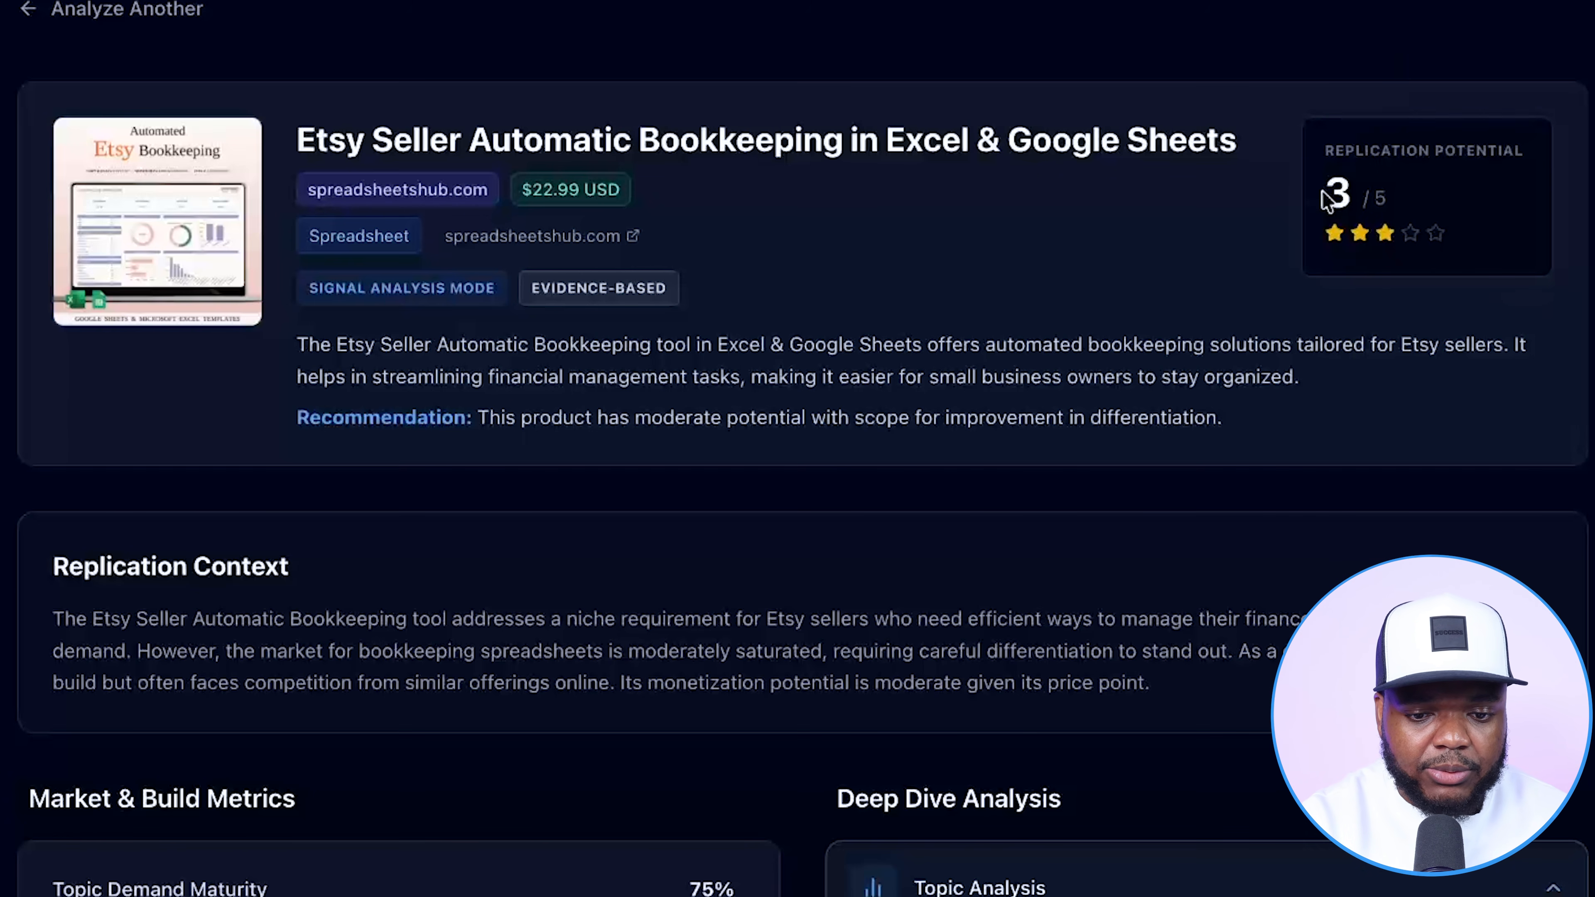
Examine the viability report, covering the replication context, market and build metrics, deep dive topics and product title.
{"action": "scroll", "coordinate": [837, 418], "scroll_direction": "down", "scroll_amount": 3}
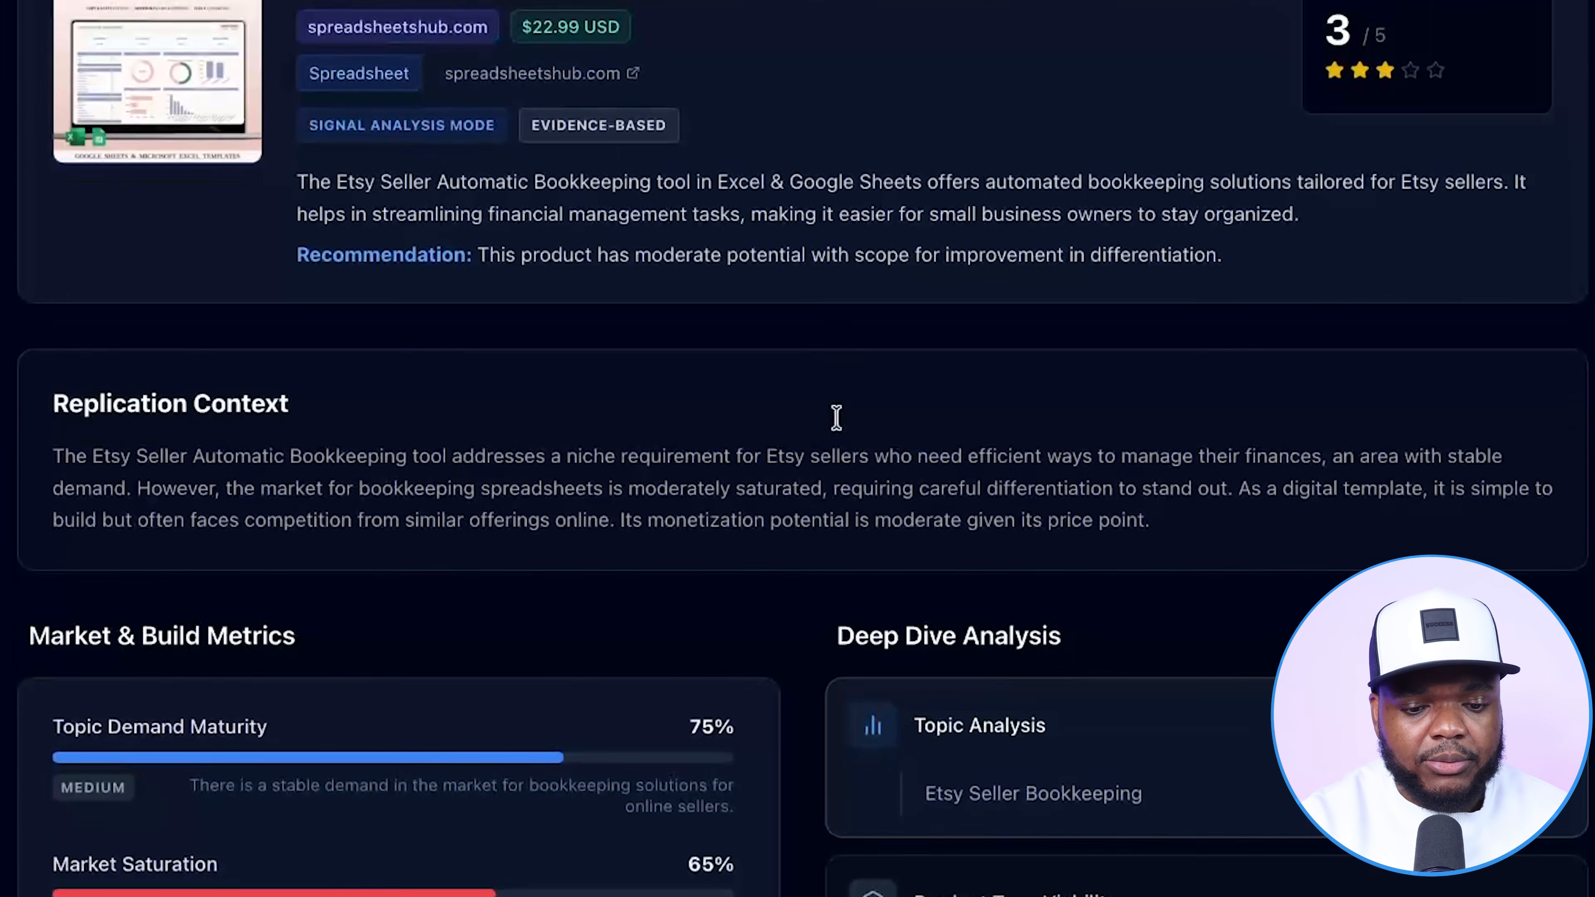
{"action": "scroll", "coordinate": [836, 418], "scroll_direction": "down", "scroll_amount": 8}
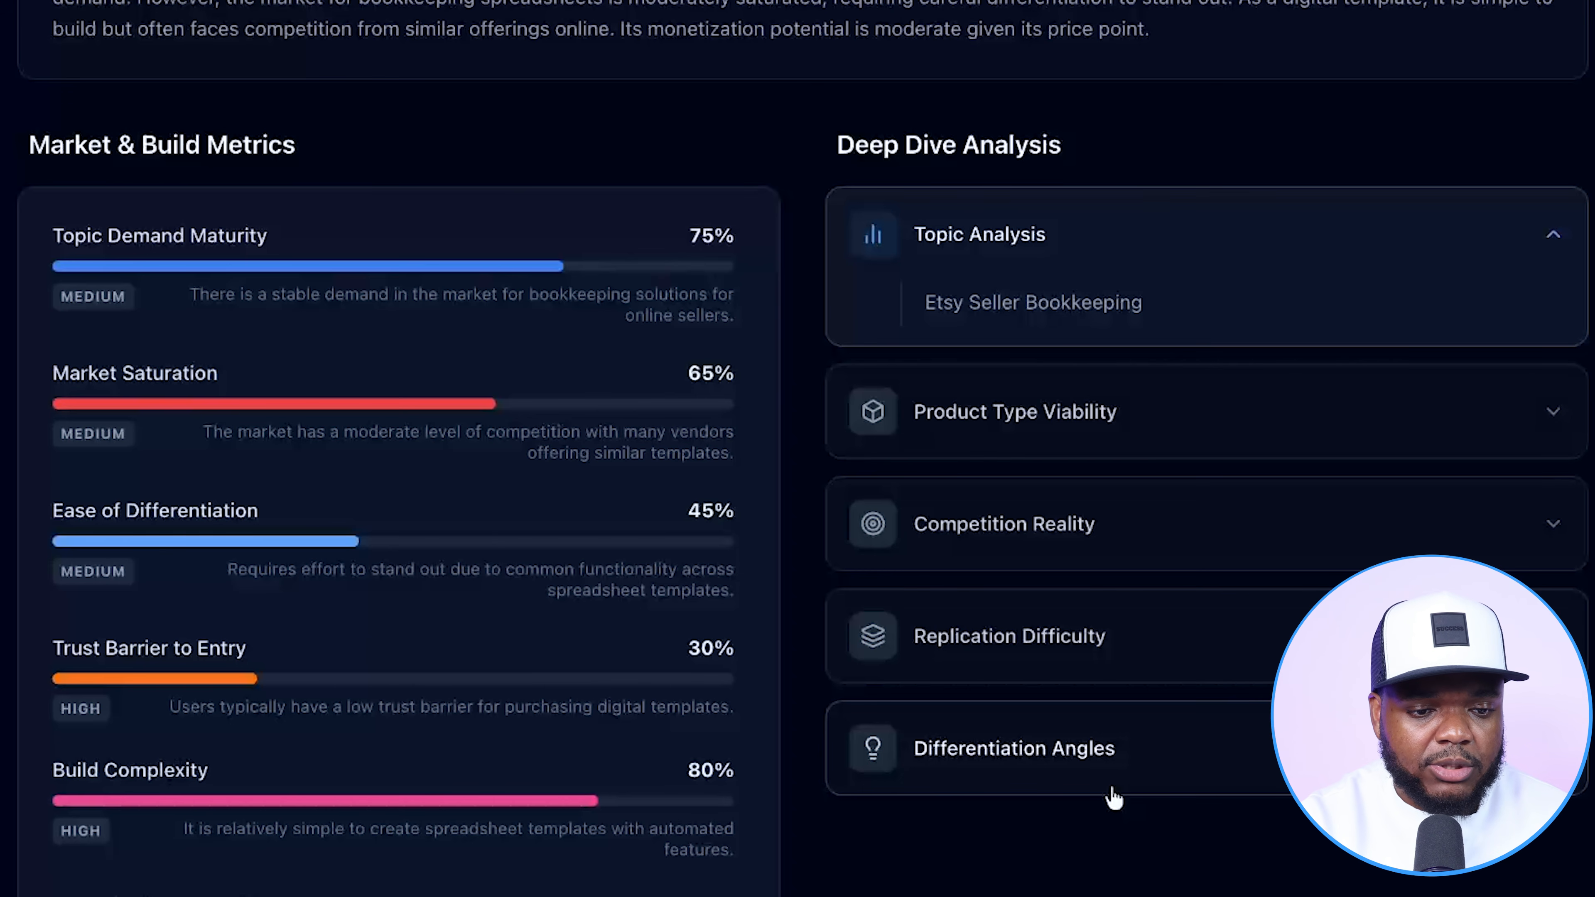
{"action": "scroll", "coordinate": [1115, 798], "scroll_direction": "up", "scroll_amount": 10}
{"action": "left_click_drag", "start_coordinate": [300, 96], "coordinate": [739, 89]}
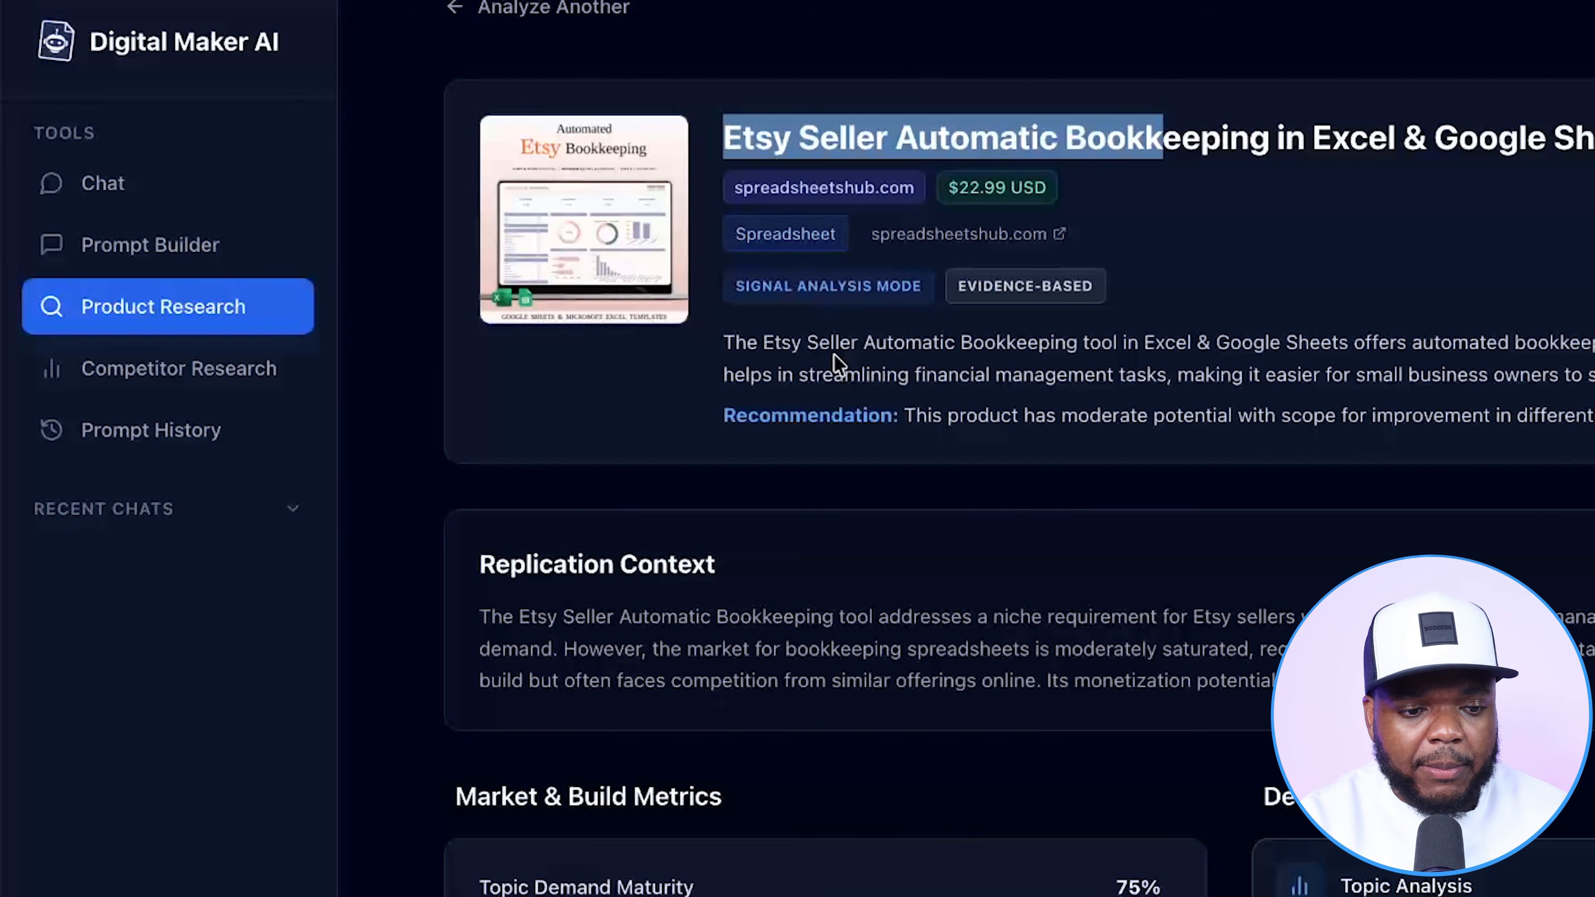
Start a Claude prompt in the Prompt Builder for a Digital Product of the Spreadsheet type.
{"action": "left_click", "coordinate": [137, 256]}
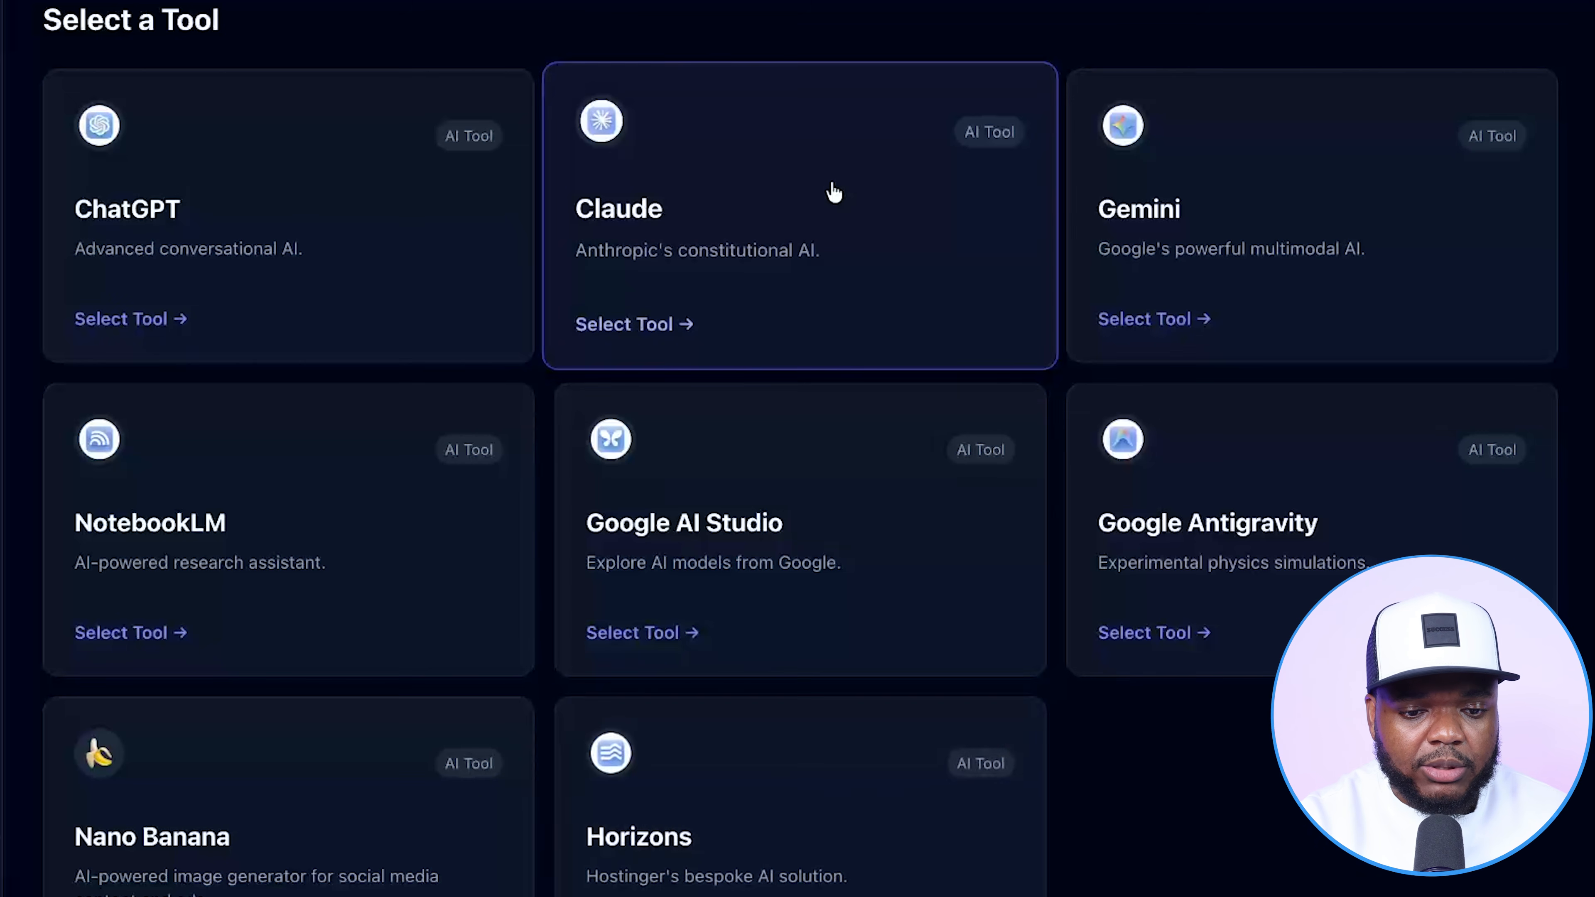
{"action": "left_click", "coordinate": [834, 192]}
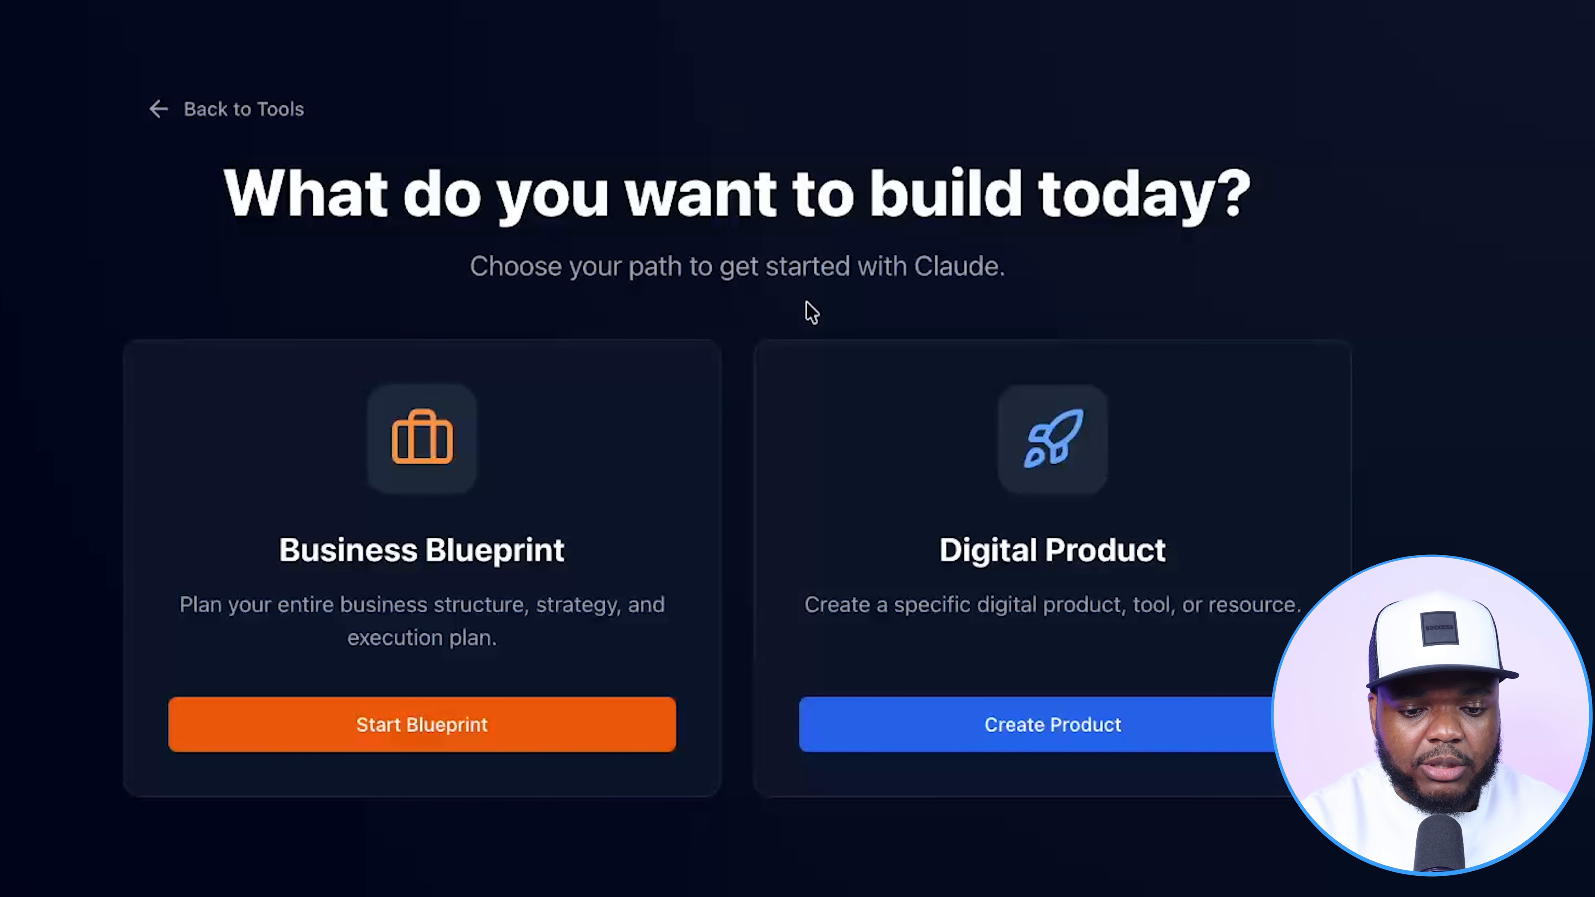
{"action": "left_click", "coordinate": [961, 597]}
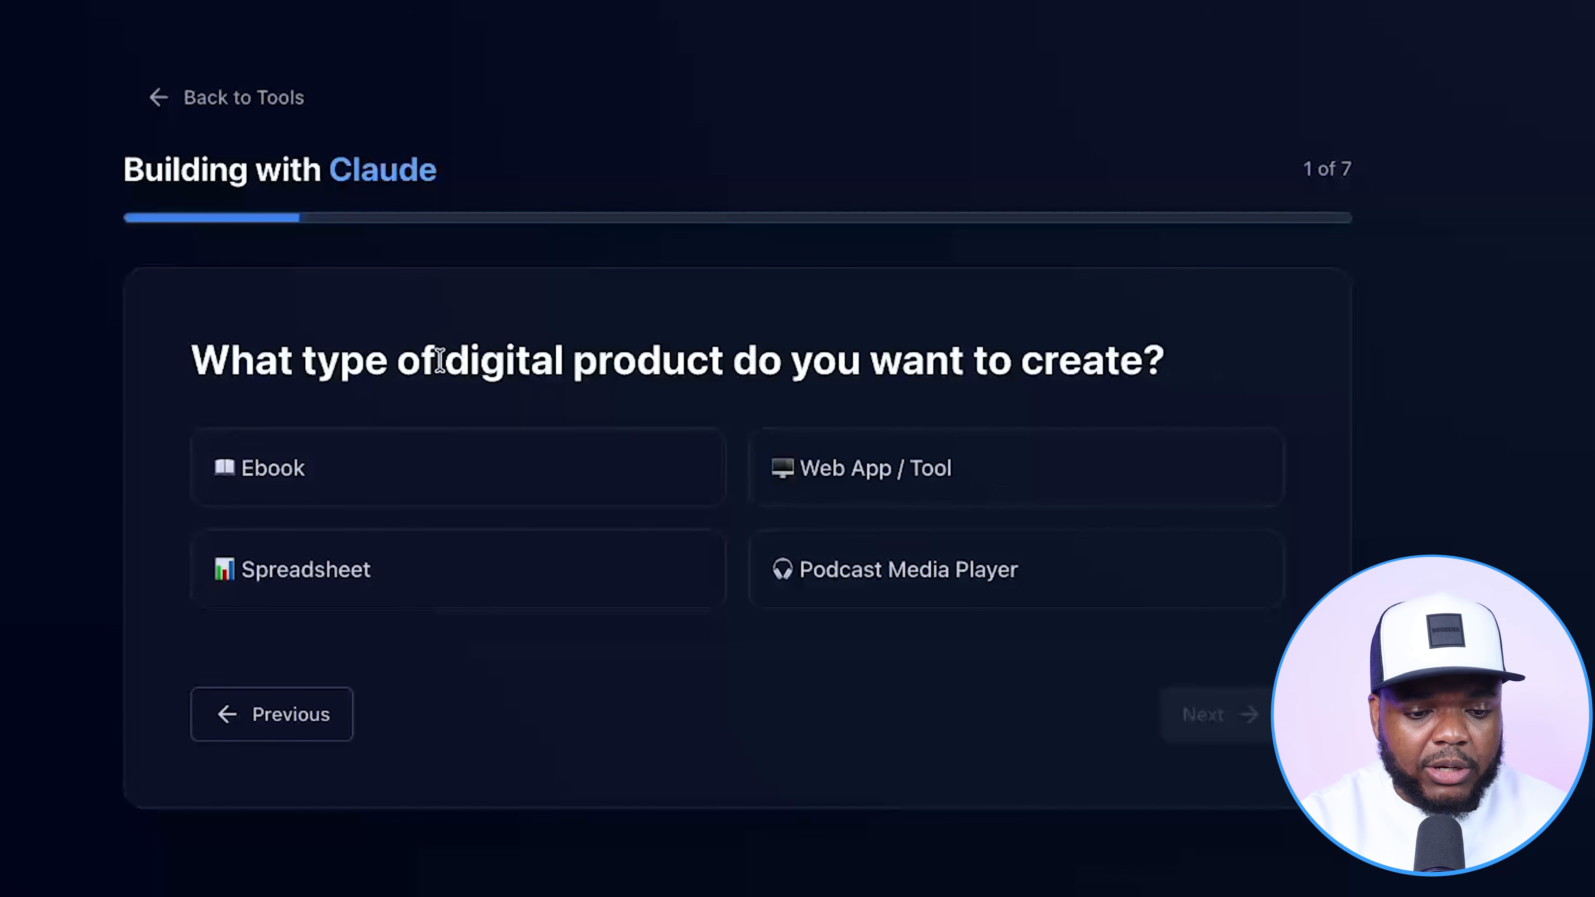
{"action": "left_click", "coordinate": [410, 588]}
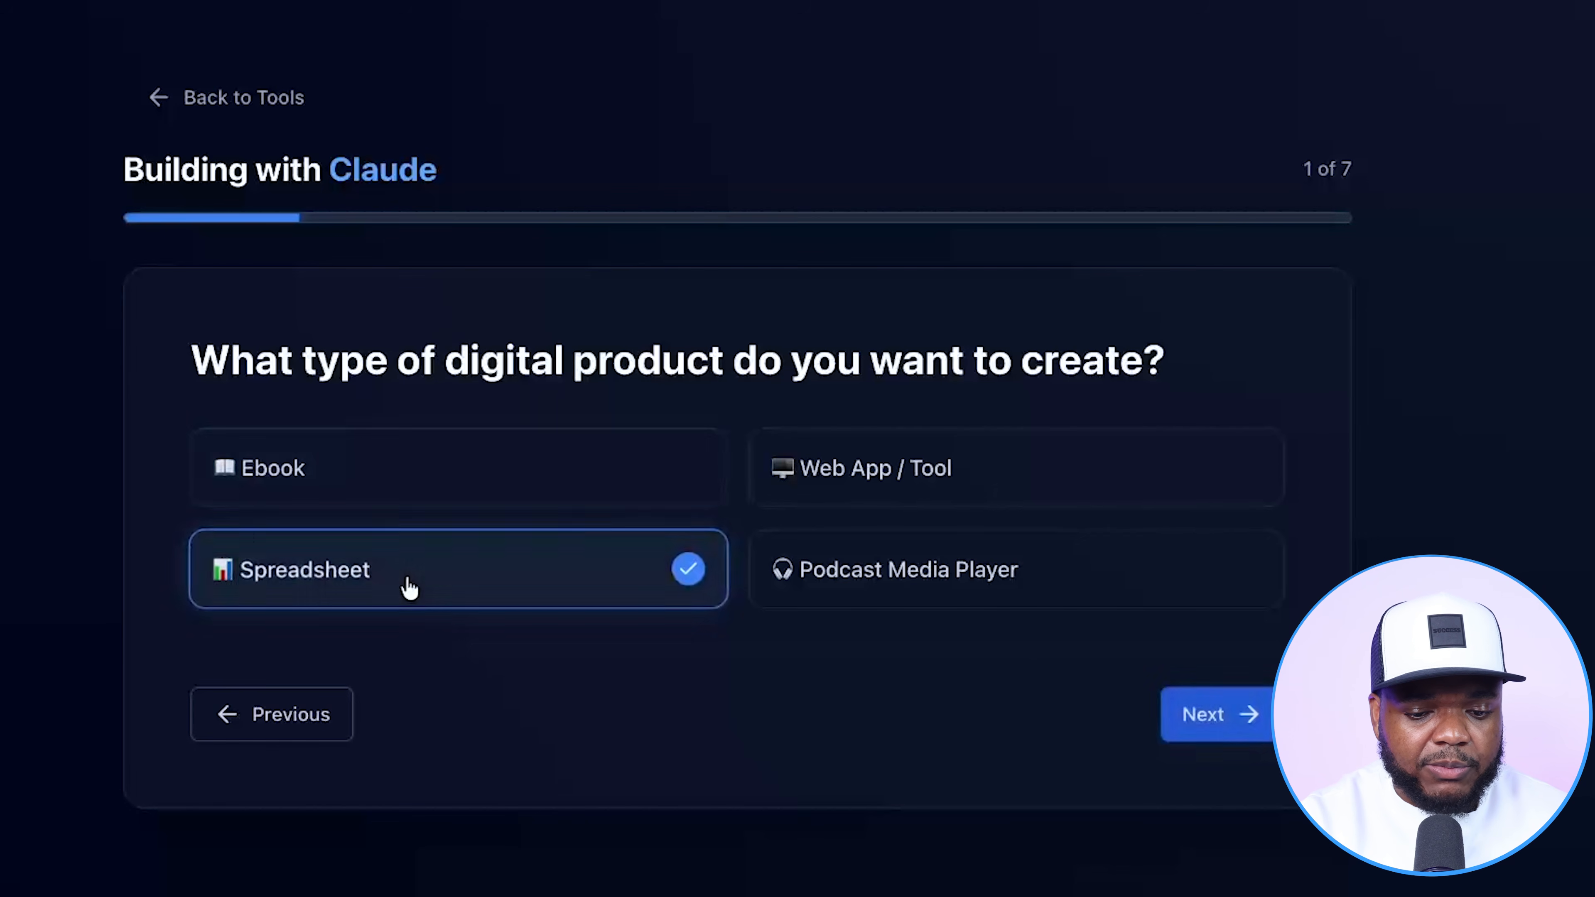
{"action": "left_click", "coordinate": [1199, 716]}
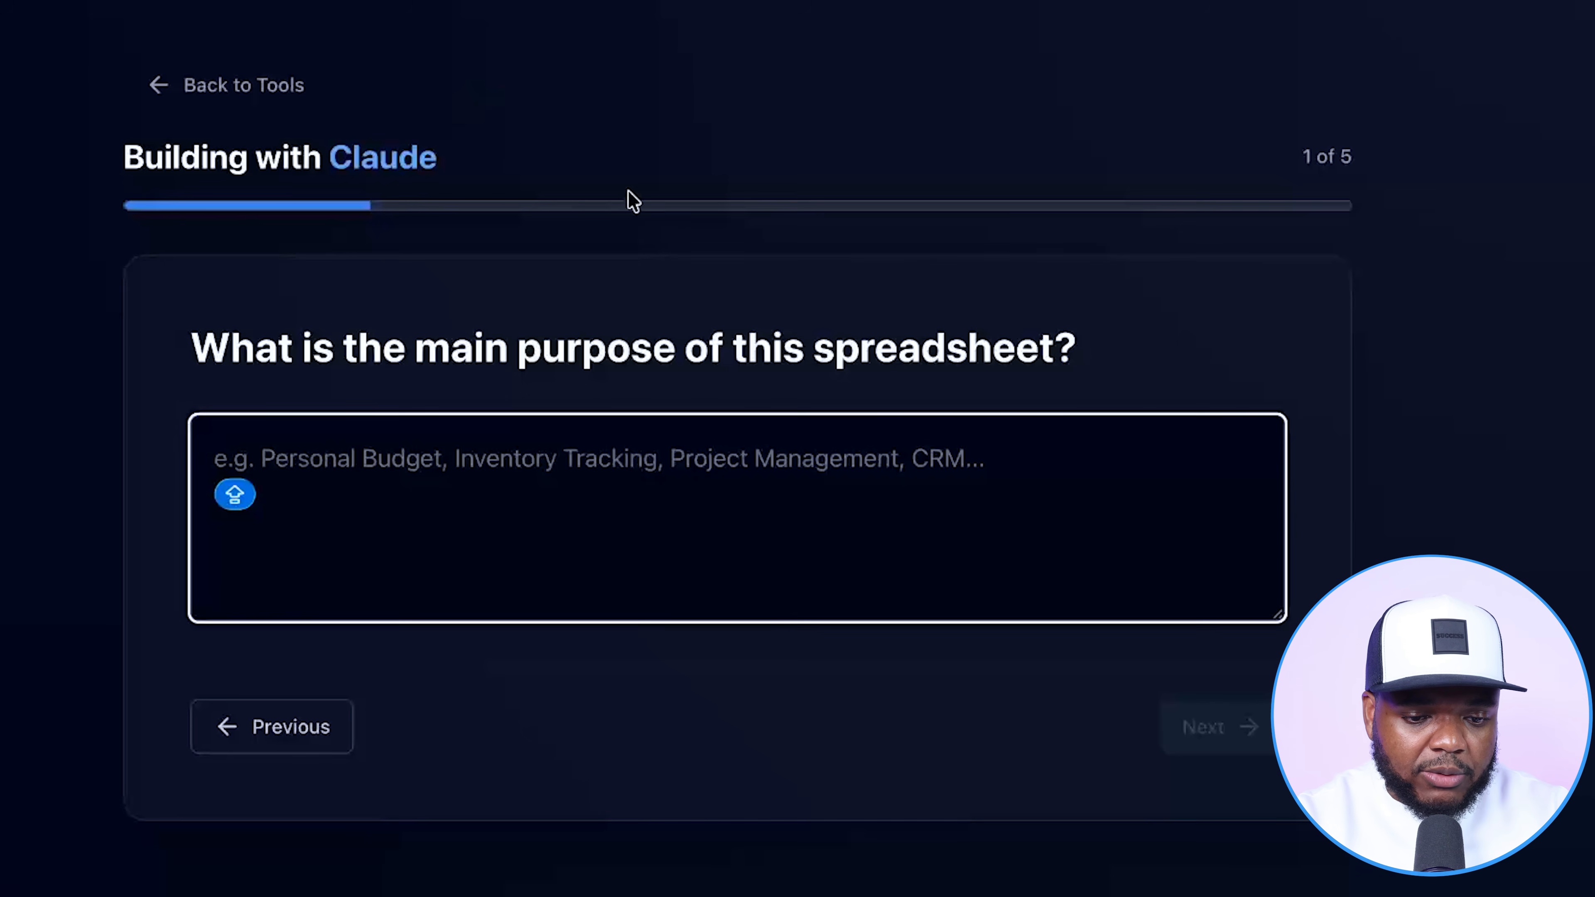
Enter the purpose "to help Shopify sellers manage their income and expenses" and choose Microsoft Excel as the software.
{"action": "type", "text": "to help Shopify sellers manage their income and expenses"}
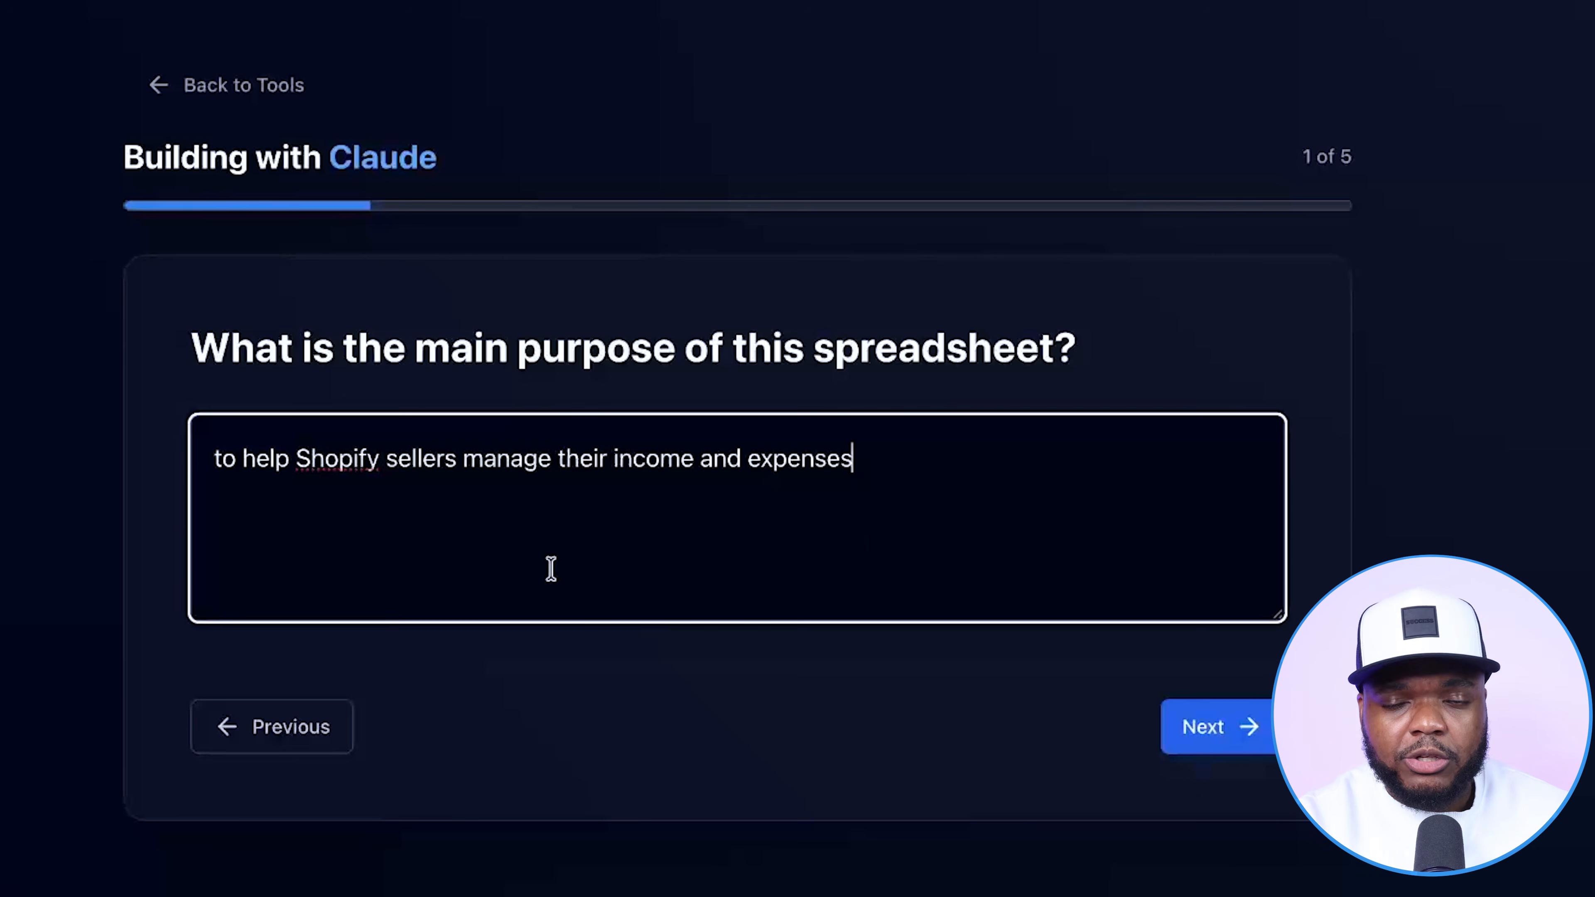
{"action": "left_click_drag", "start_coordinate": [1279, 615], "coordinate": [1266, 366]}
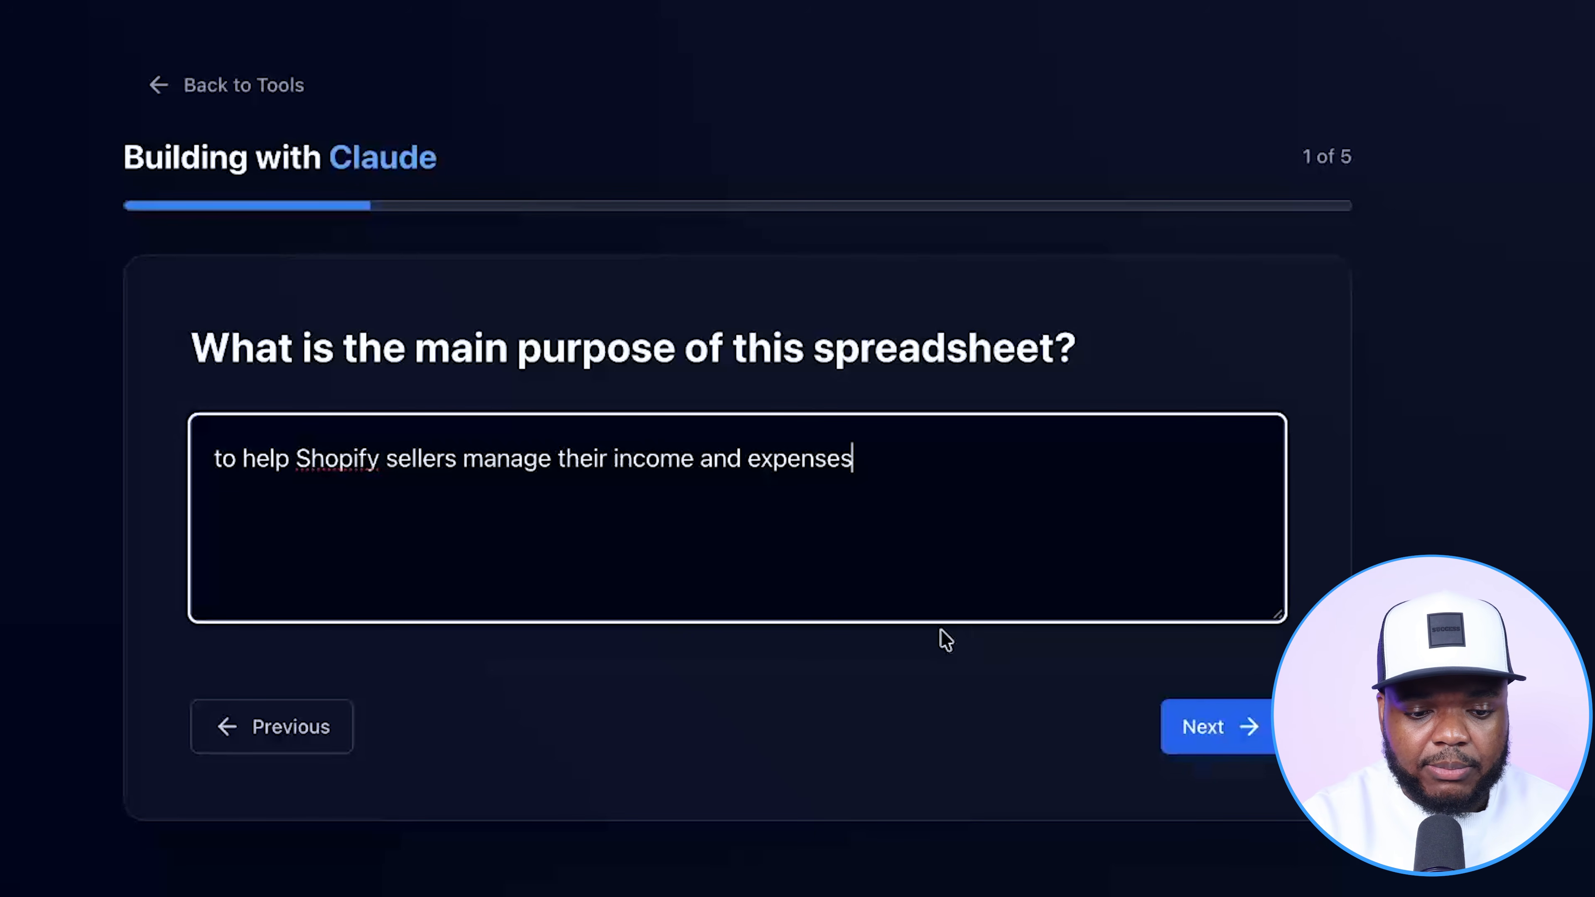
{"action": "left_click", "coordinate": [1220, 746]}
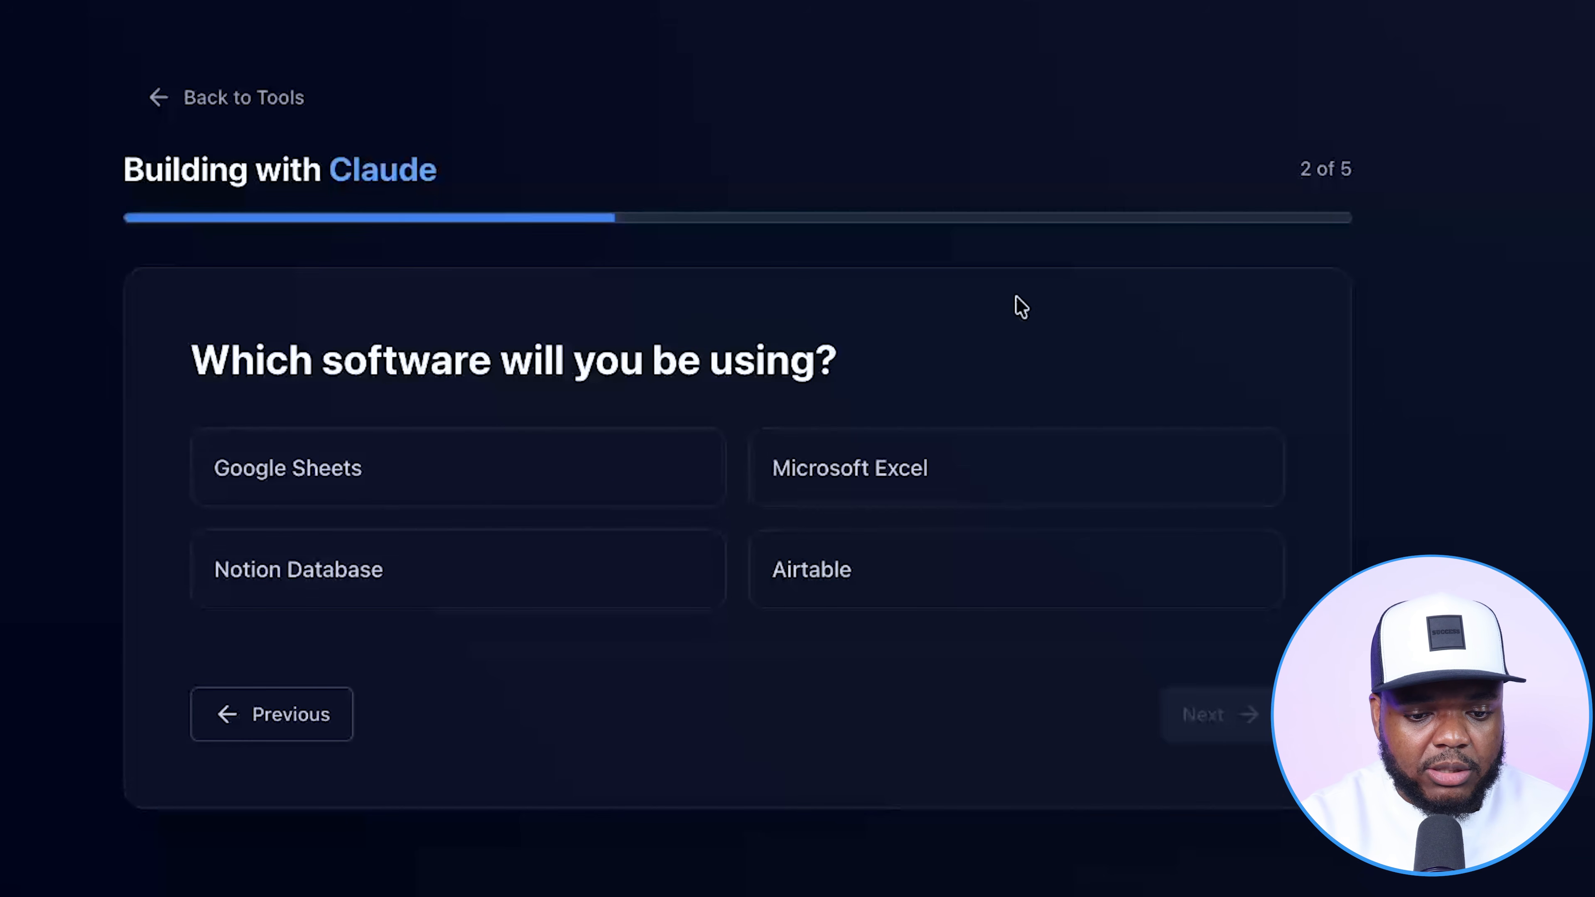
{"action": "left_click", "coordinate": [880, 485]}
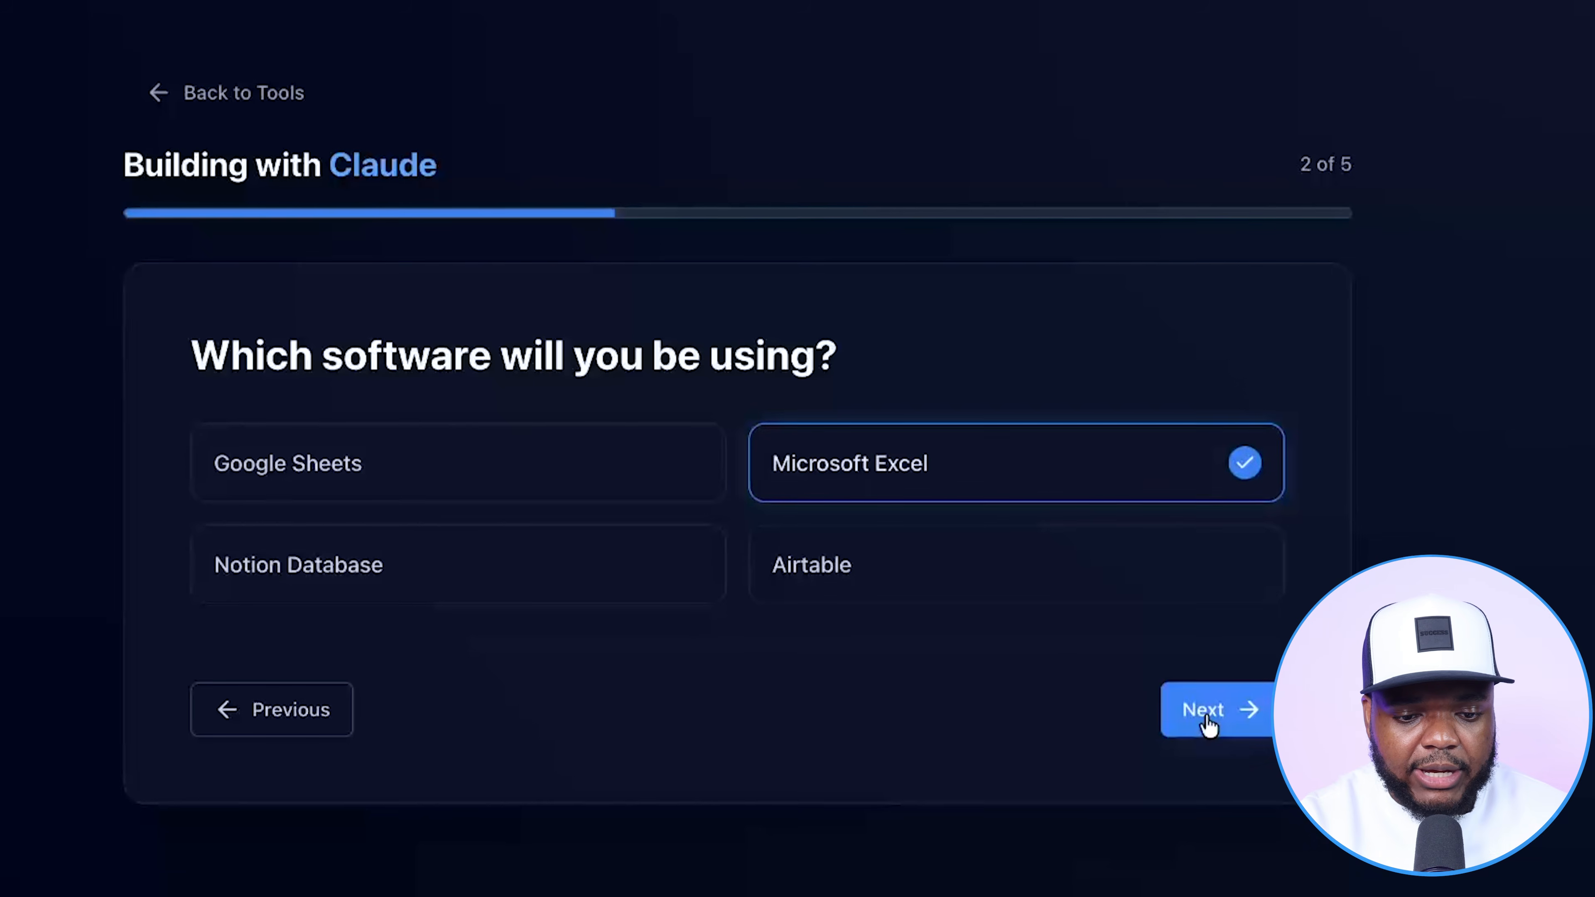
{"action": "left_click", "coordinate": [1209, 725]}
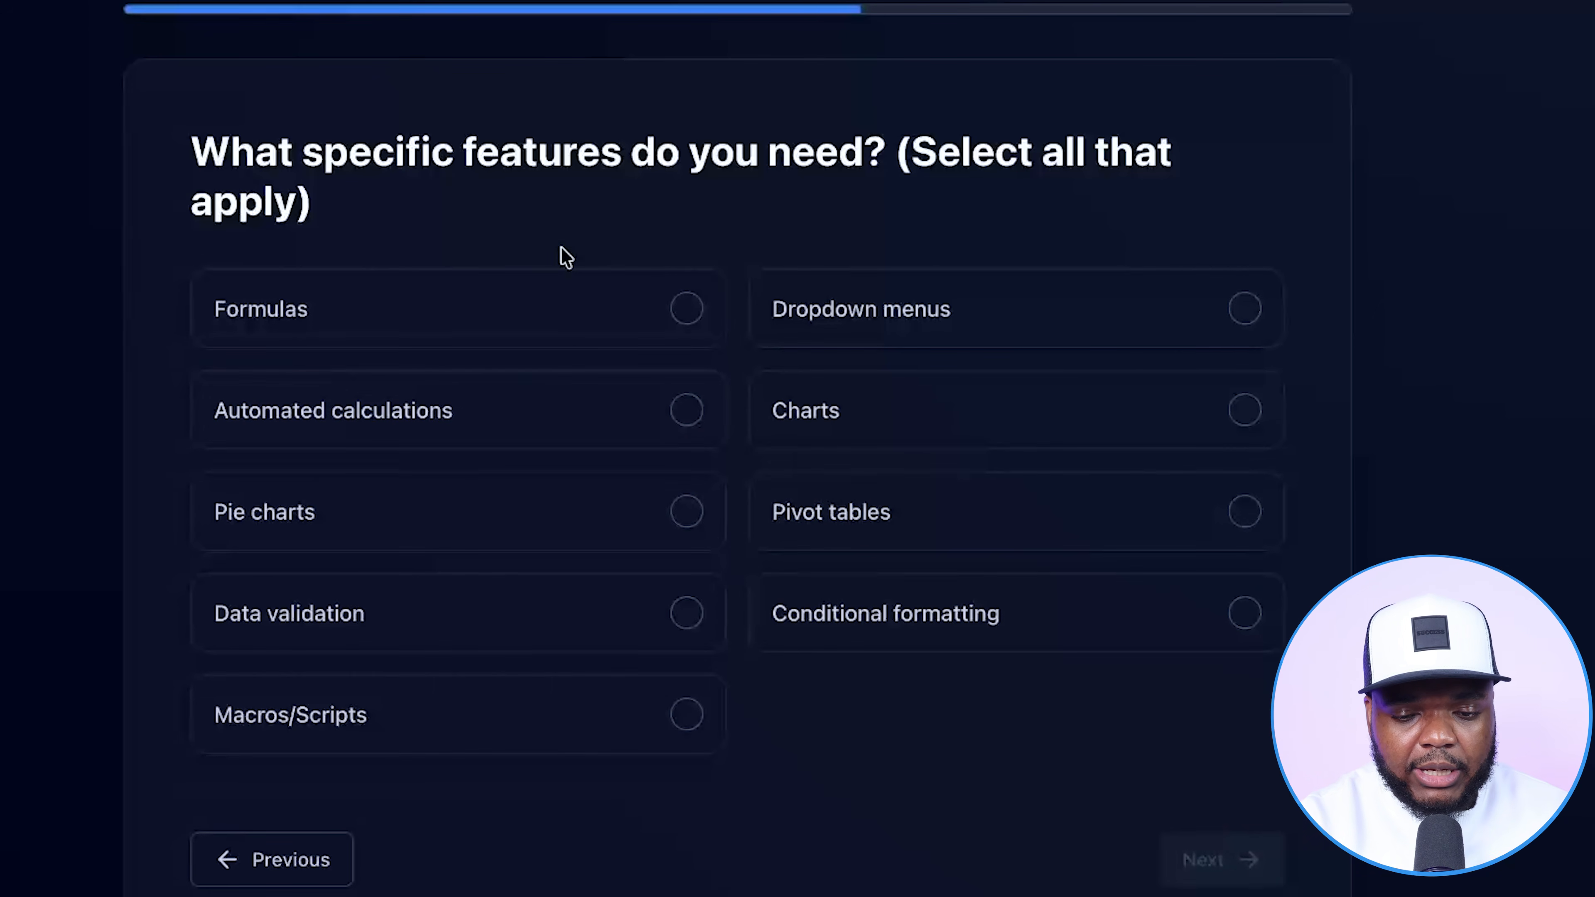
Select Formulas, Dropdown menus, Charts, Pie charts and Automated calculations as features, and Medium (Small business) as the data volume.
{"action": "left_click", "coordinate": [675, 314]}
{"action": "left_click", "coordinate": [1037, 327]}
{"action": "left_click", "coordinate": [1050, 422]}
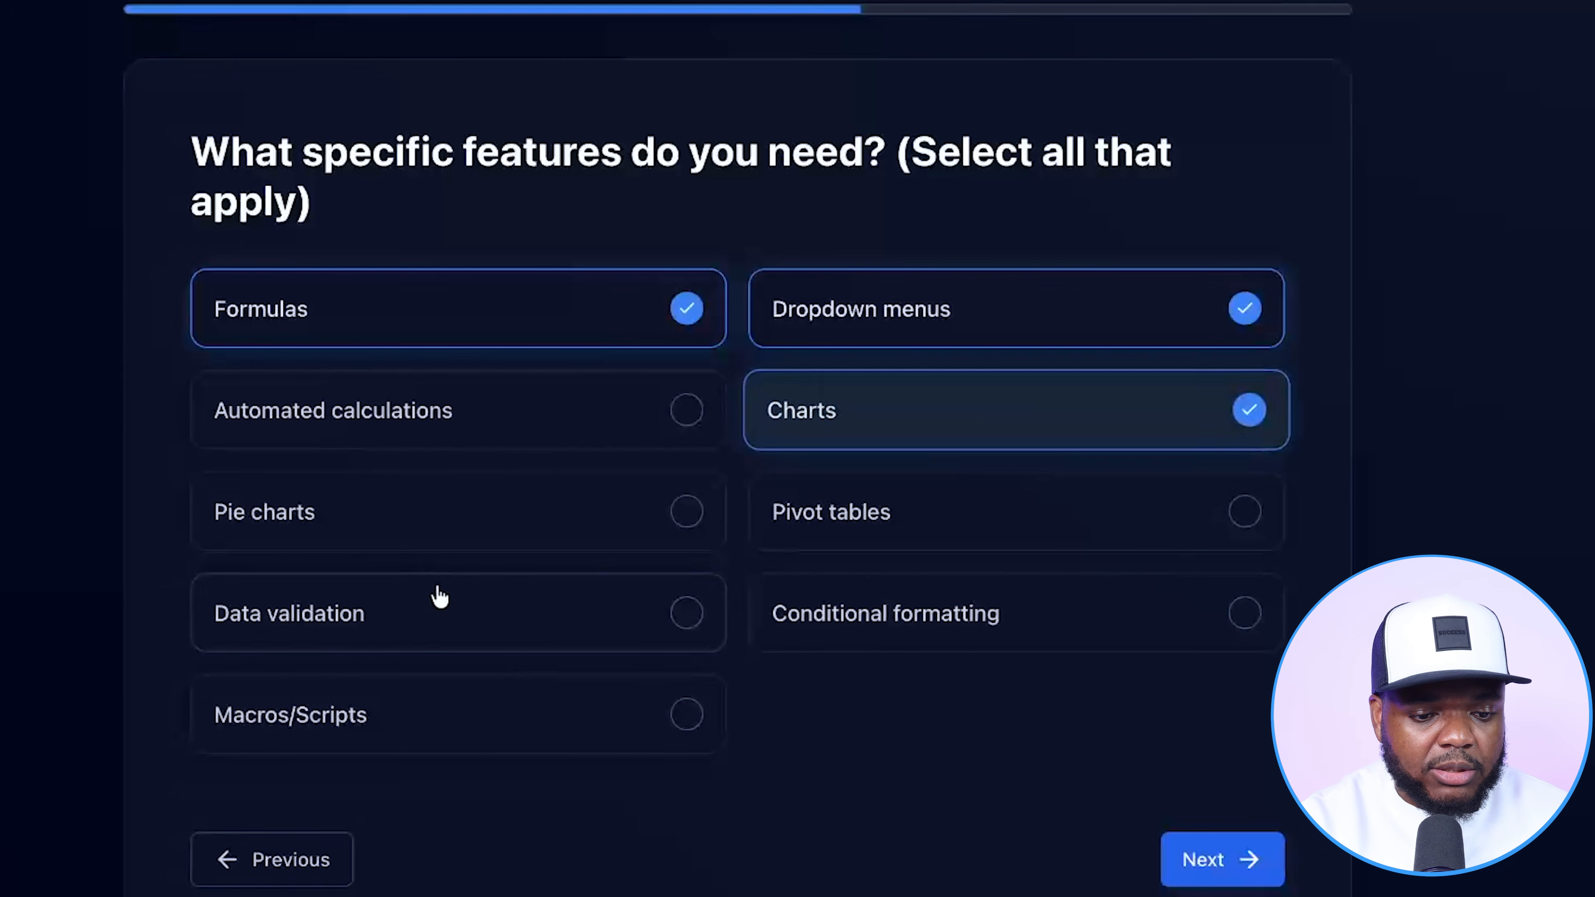
{"action": "left_click", "coordinate": [453, 518]}
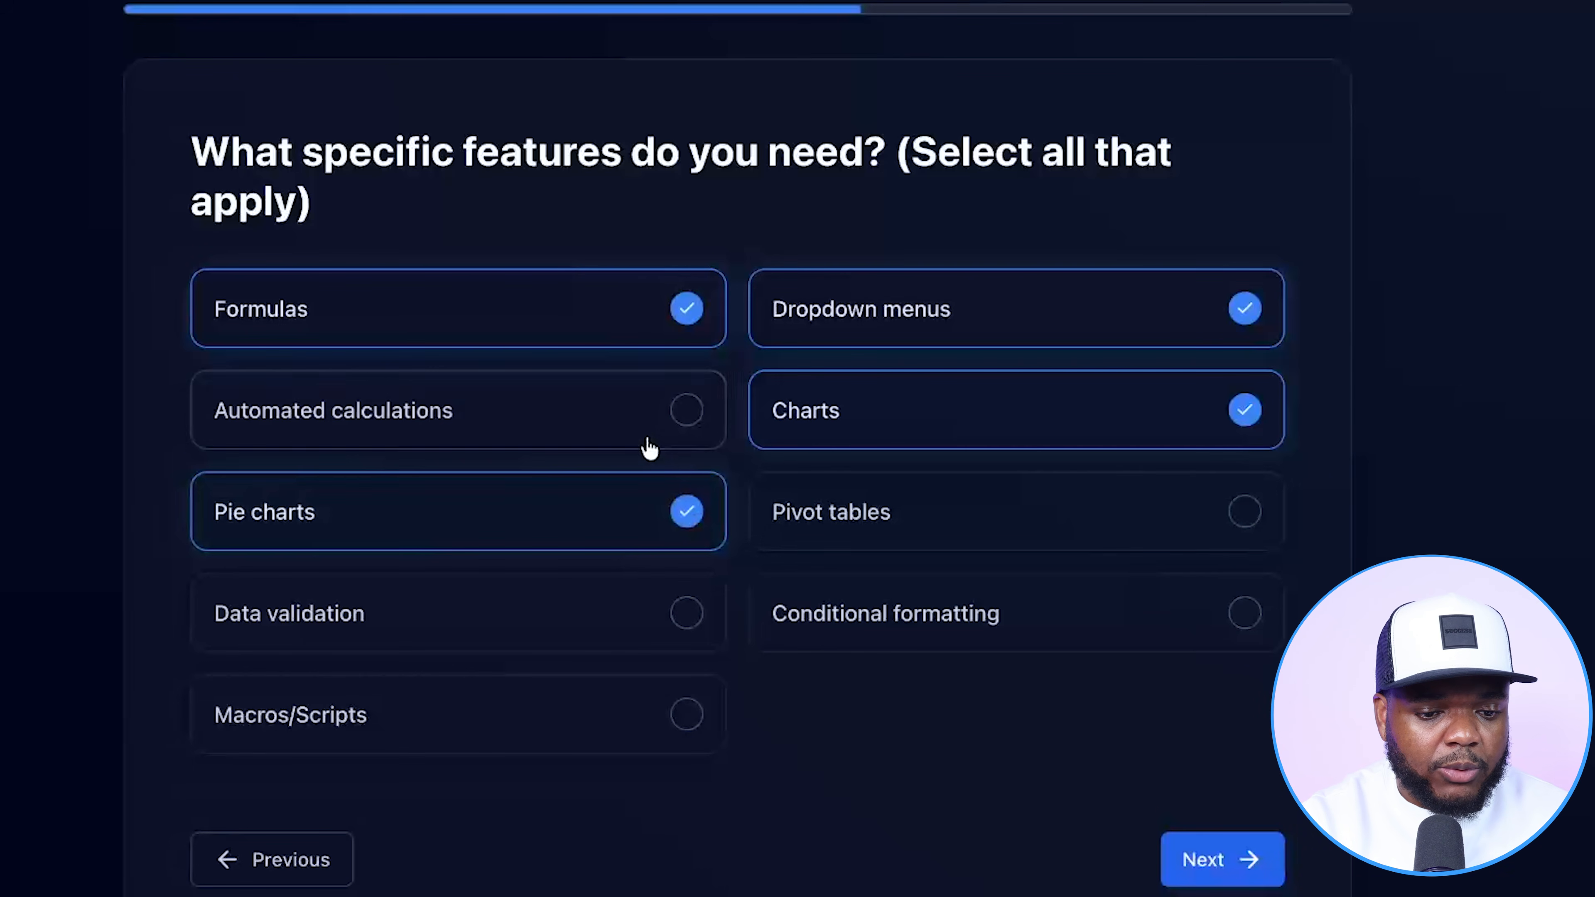
{"action": "left_click", "coordinate": [635, 422]}
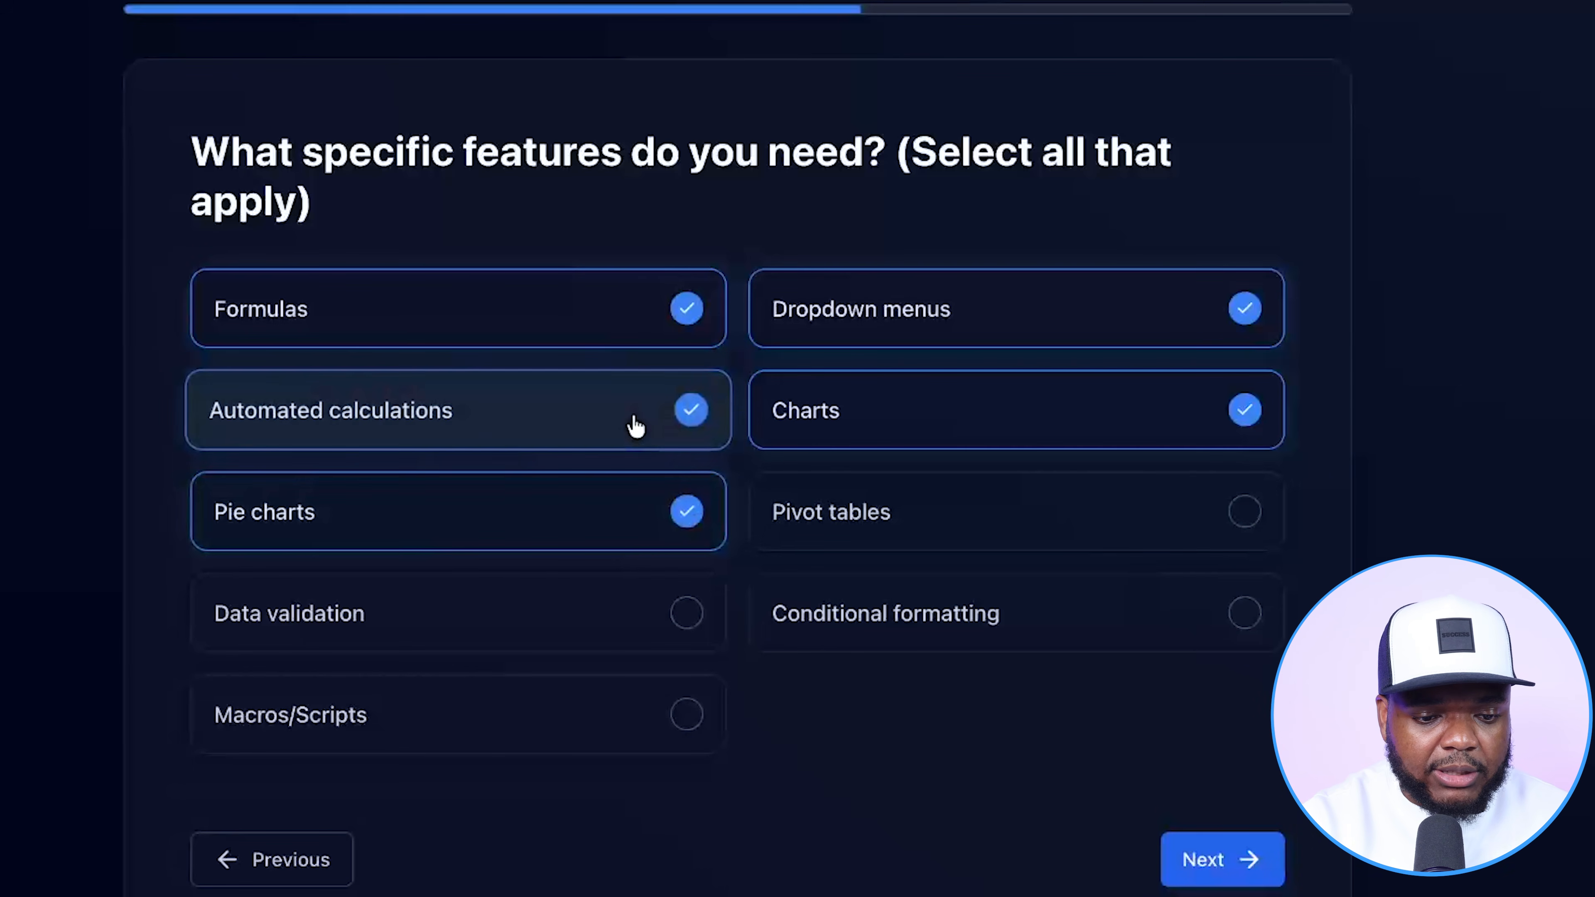
{"action": "left_click", "coordinate": [1222, 861]}
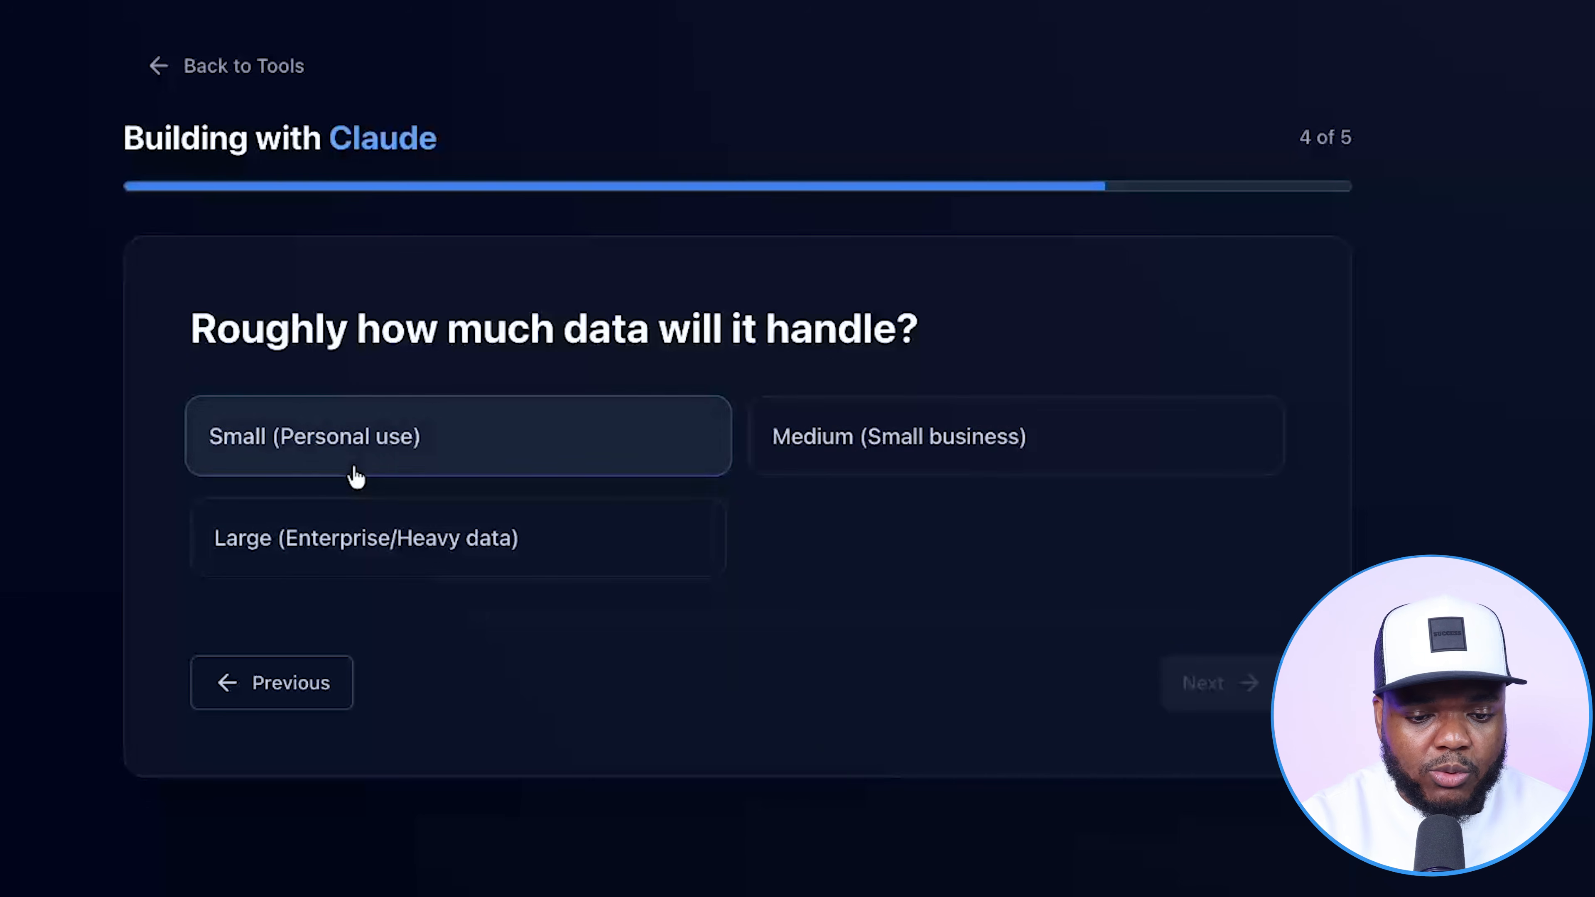
{"action": "left_click", "coordinate": [1043, 437]}
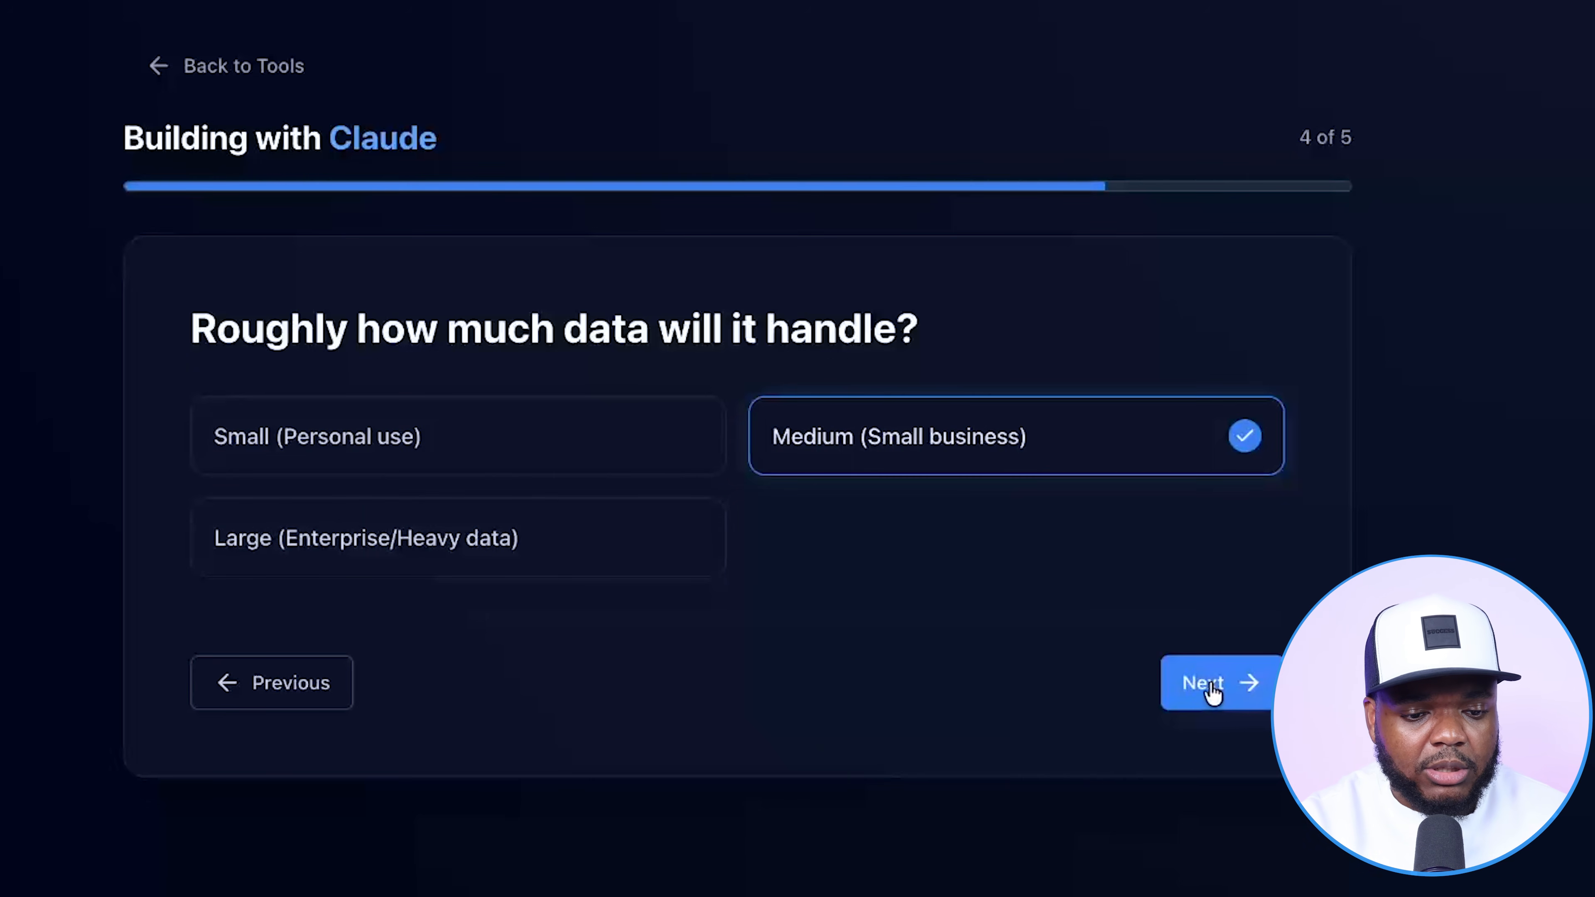
{"action": "left_click", "coordinate": [1235, 685]}
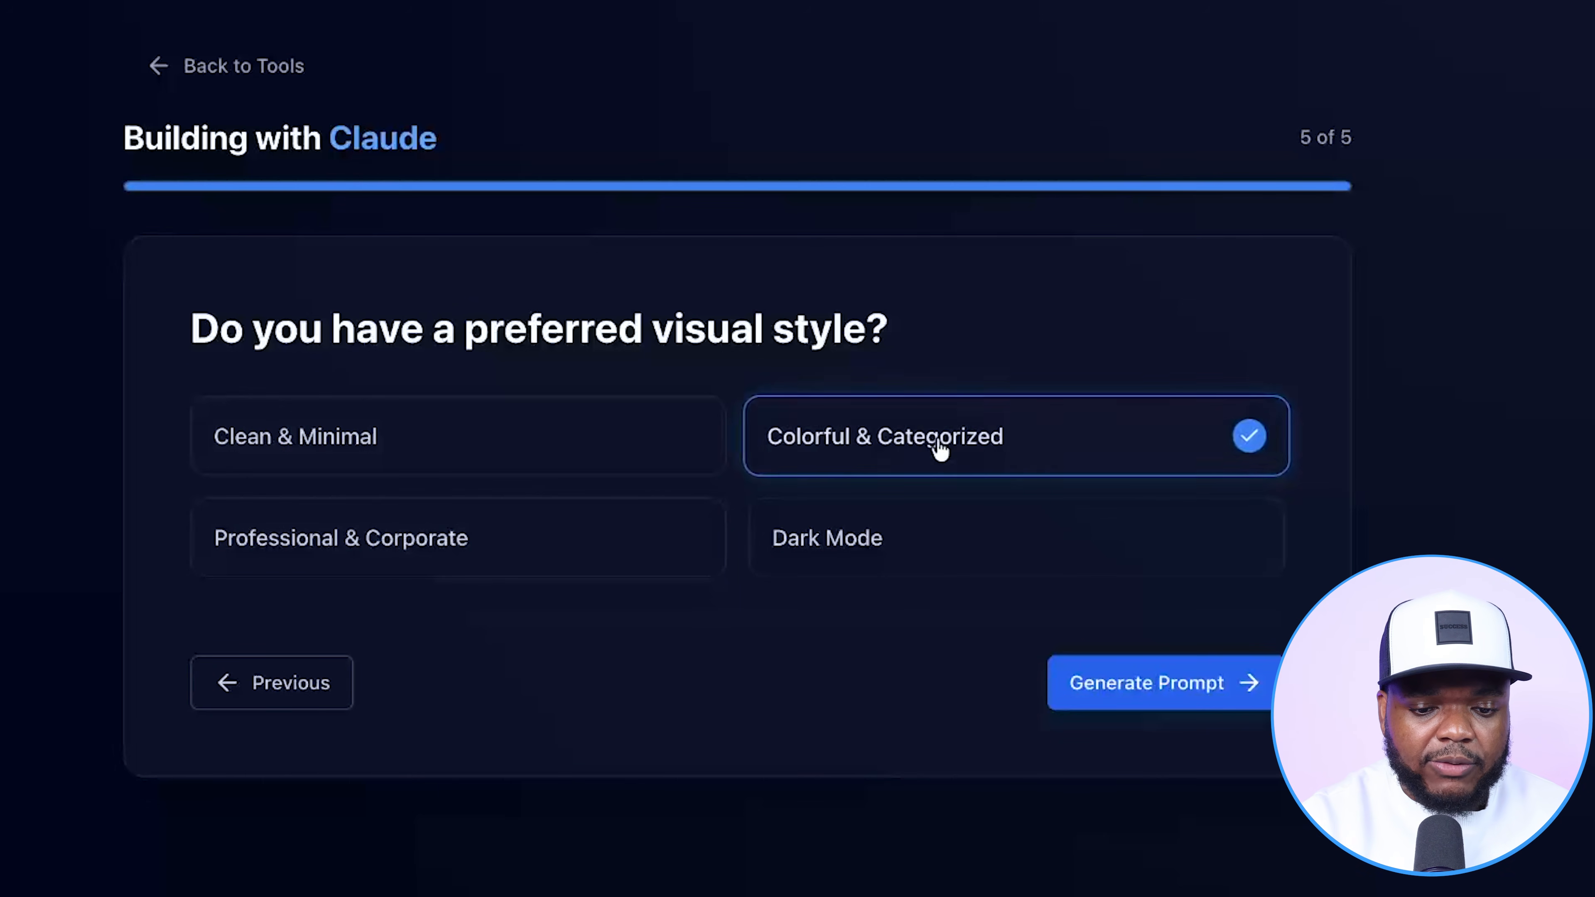
Choose the Colorful & Categorized visual style and generate the spreadsheet prompt.
{"action": "left_click", "coordinate": [894, 546]}
{"action": "left_click", "coordinate": [446, 555]}
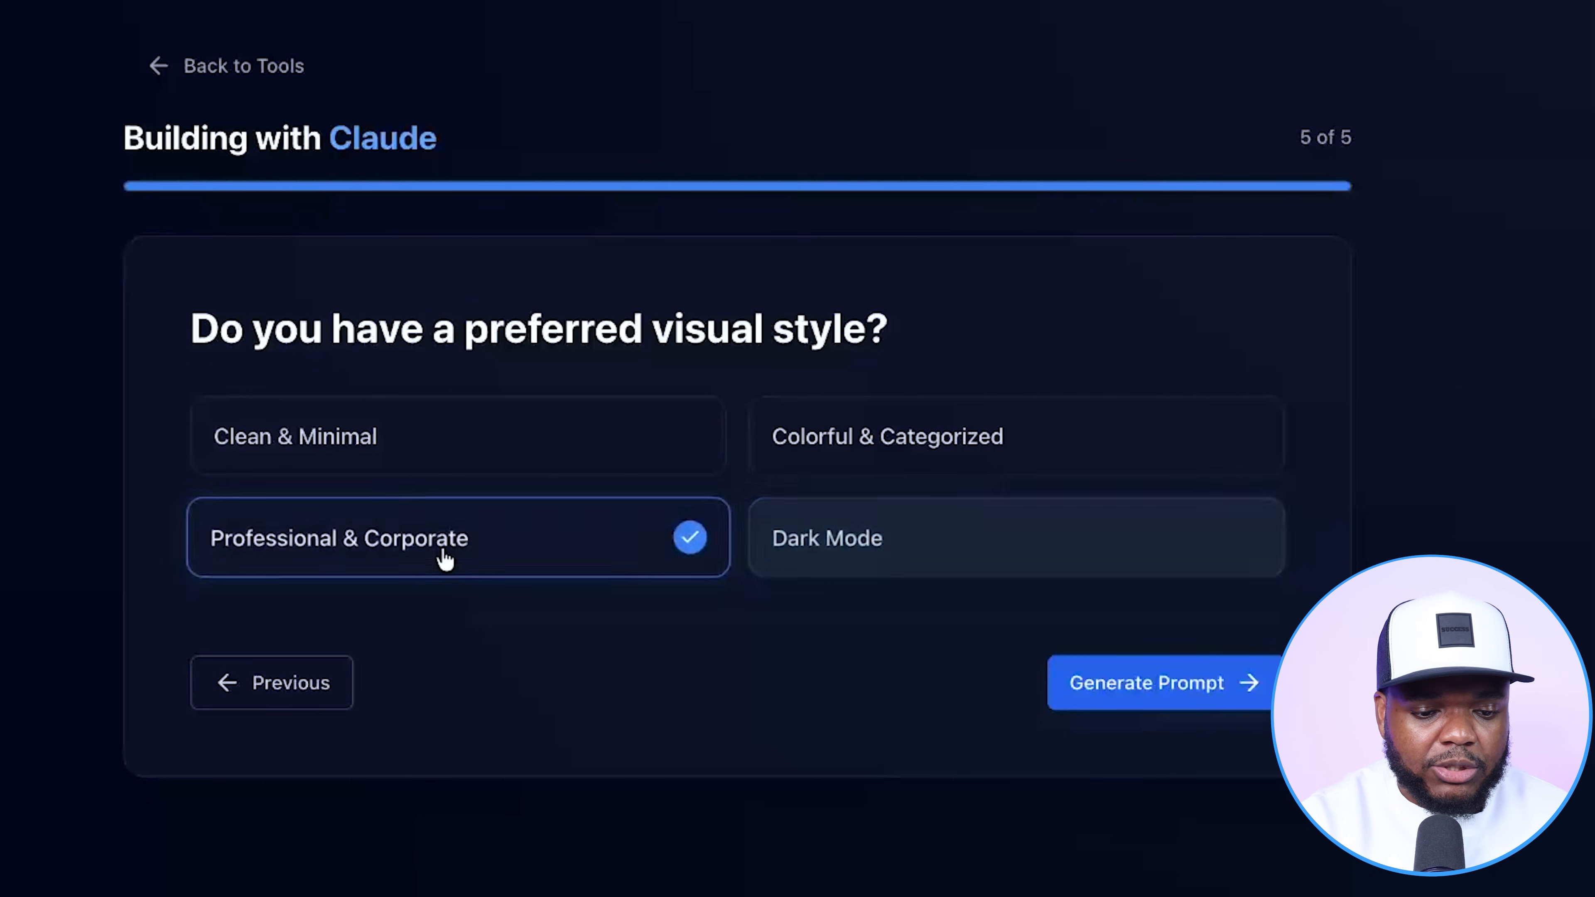
{"action": "left_click", "coordinate": [453, 454]}
{"action": "left_click", "coordinate": [1048, 471]}
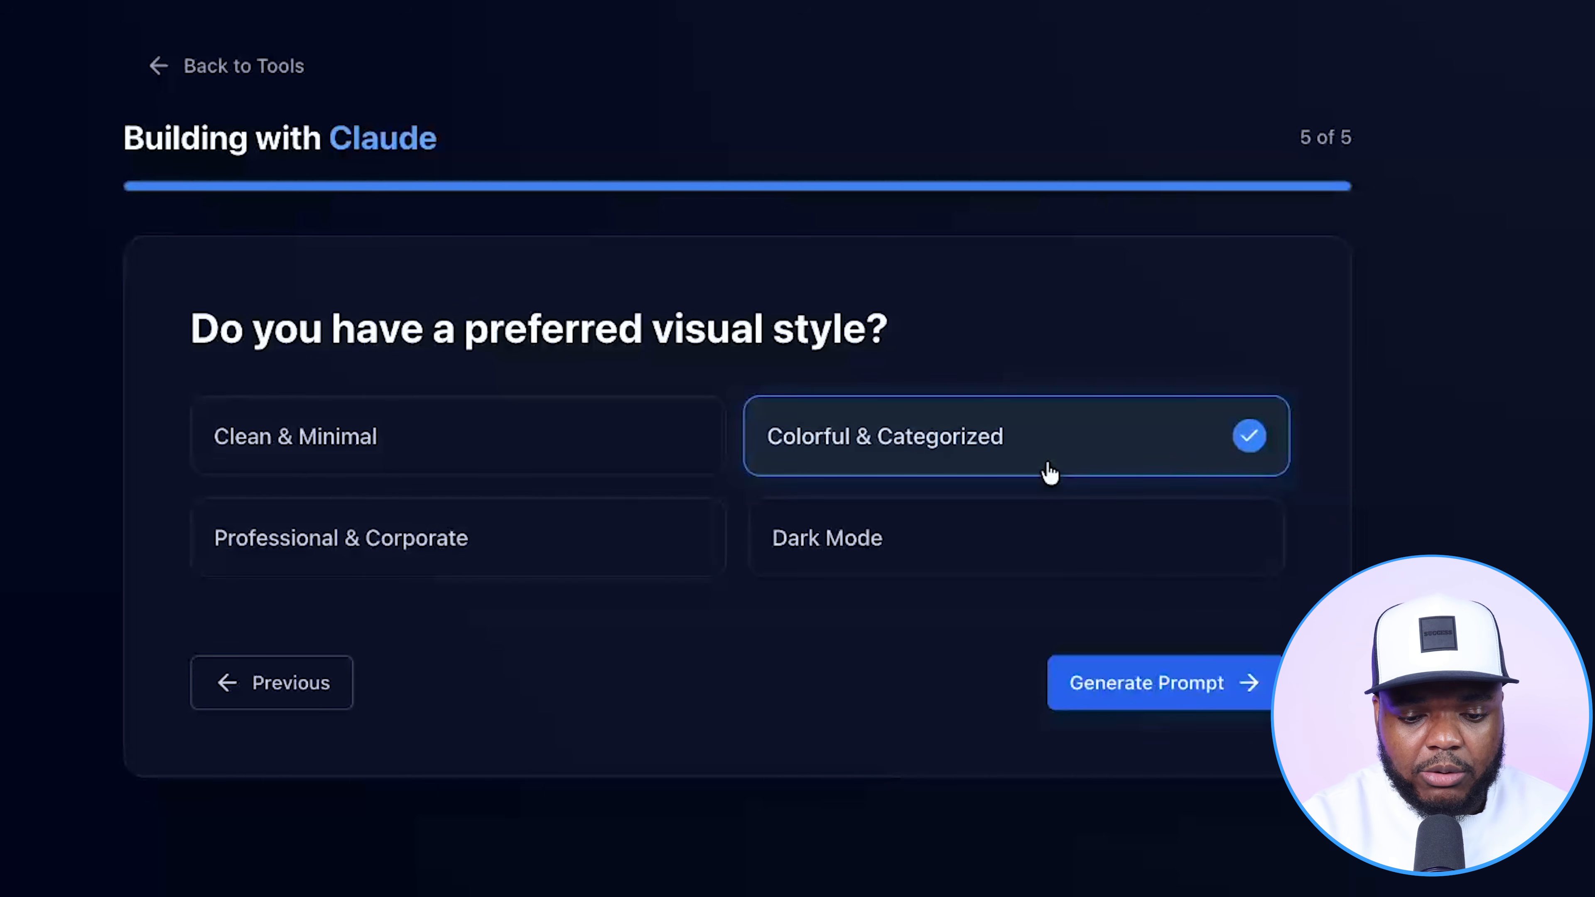
{"action": "left_click", "coordinate": [1174, 693]}
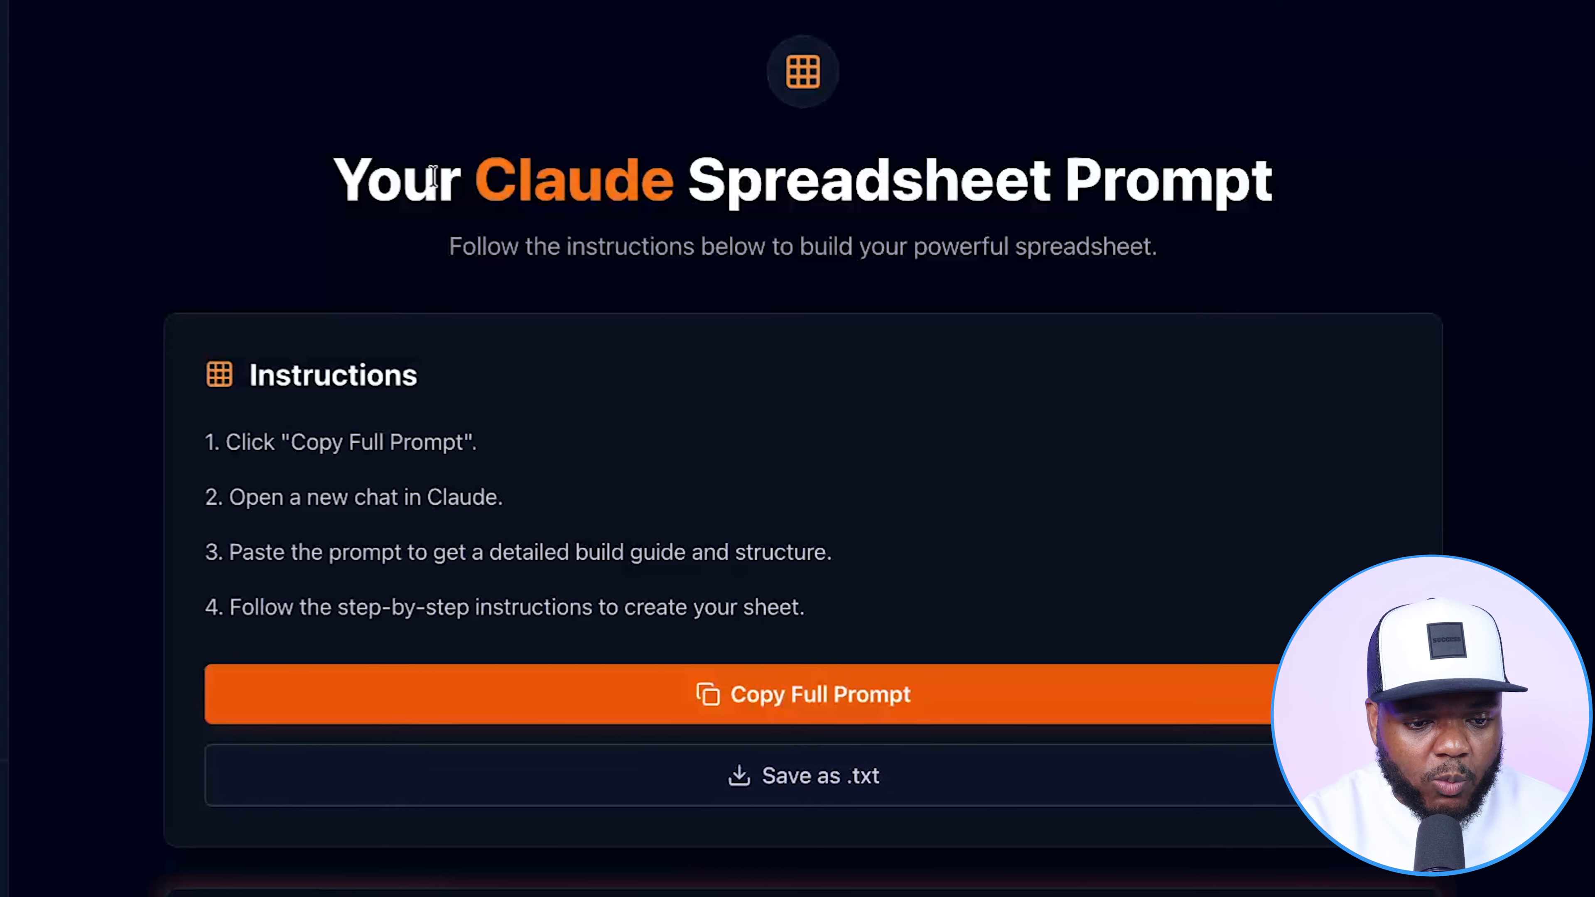
Copy the full generated prompt and submit it in a new Claude chat.
{"action": "left_click", "coordinate": [864, 697]}
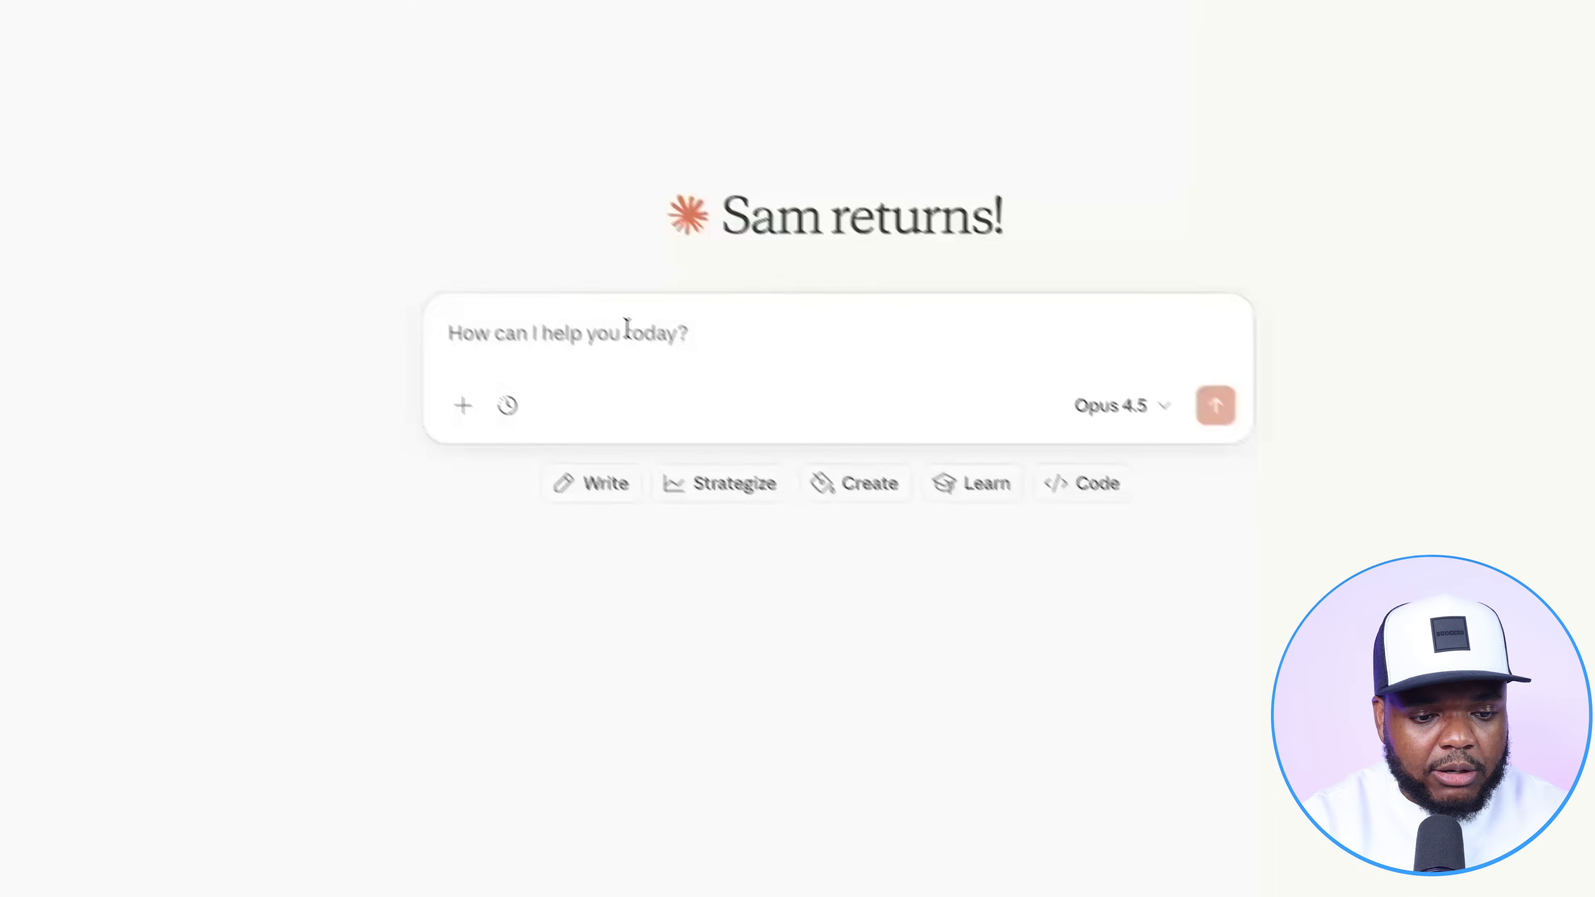
{"action": "left_click", "coordinate": [626, 328]}
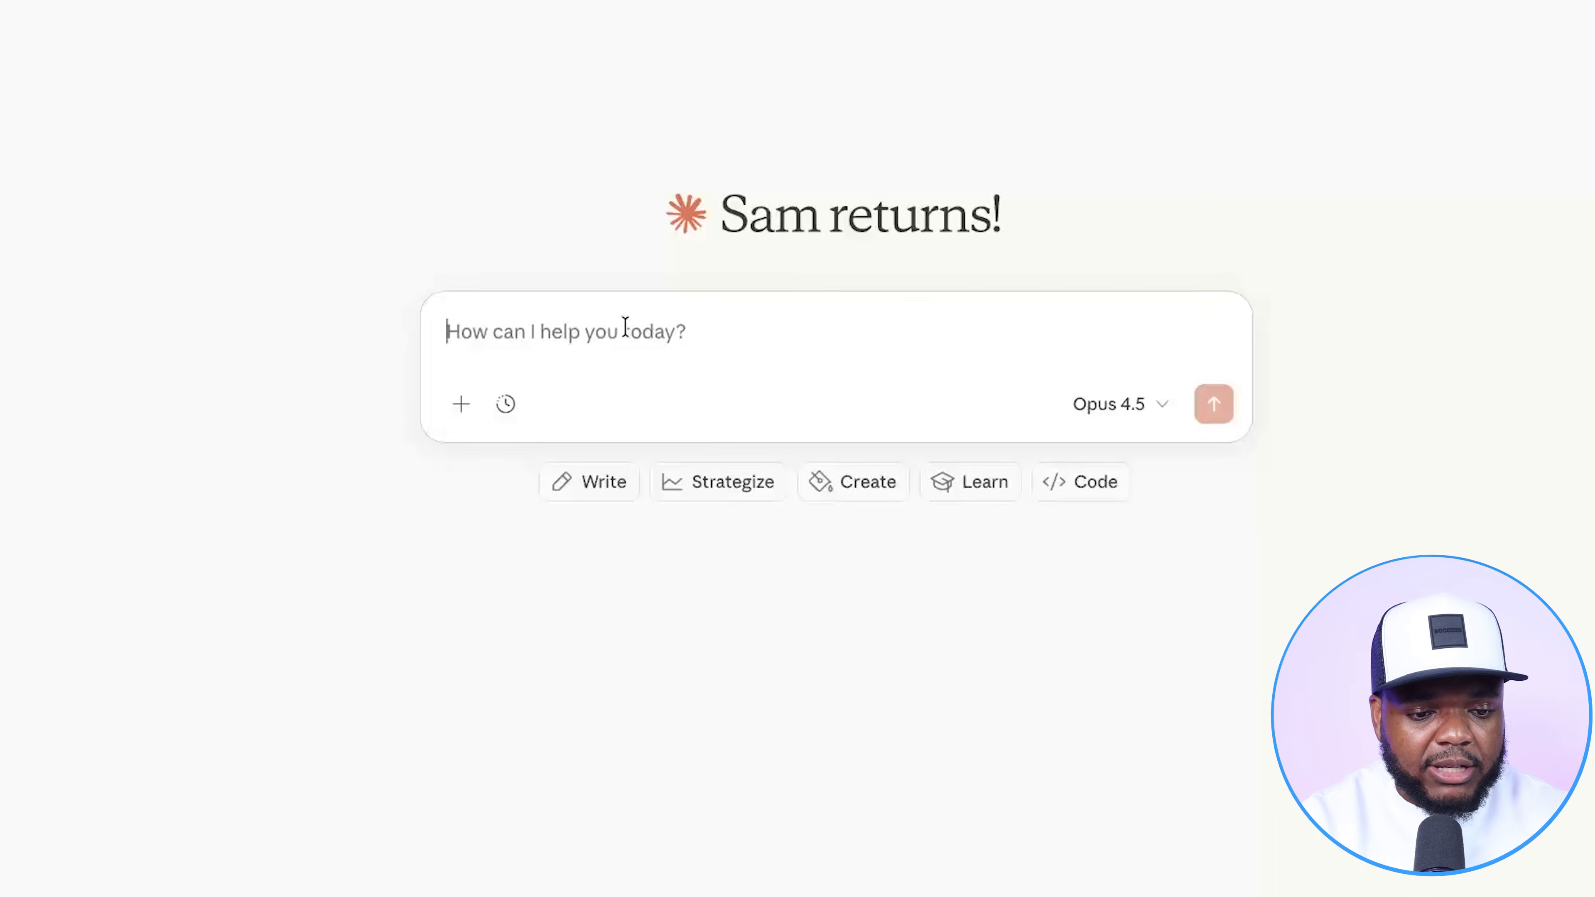
{"action": "key", "text": "ctrl+v"}
{"action": "scroll", "coordinate": [812, 515], "scroll_direction": "up", "scroll_amount": 2}
{"action": "scroll", "coordinate": [812, 515], "scroll_direction": "up", "scroll_amount": 6}
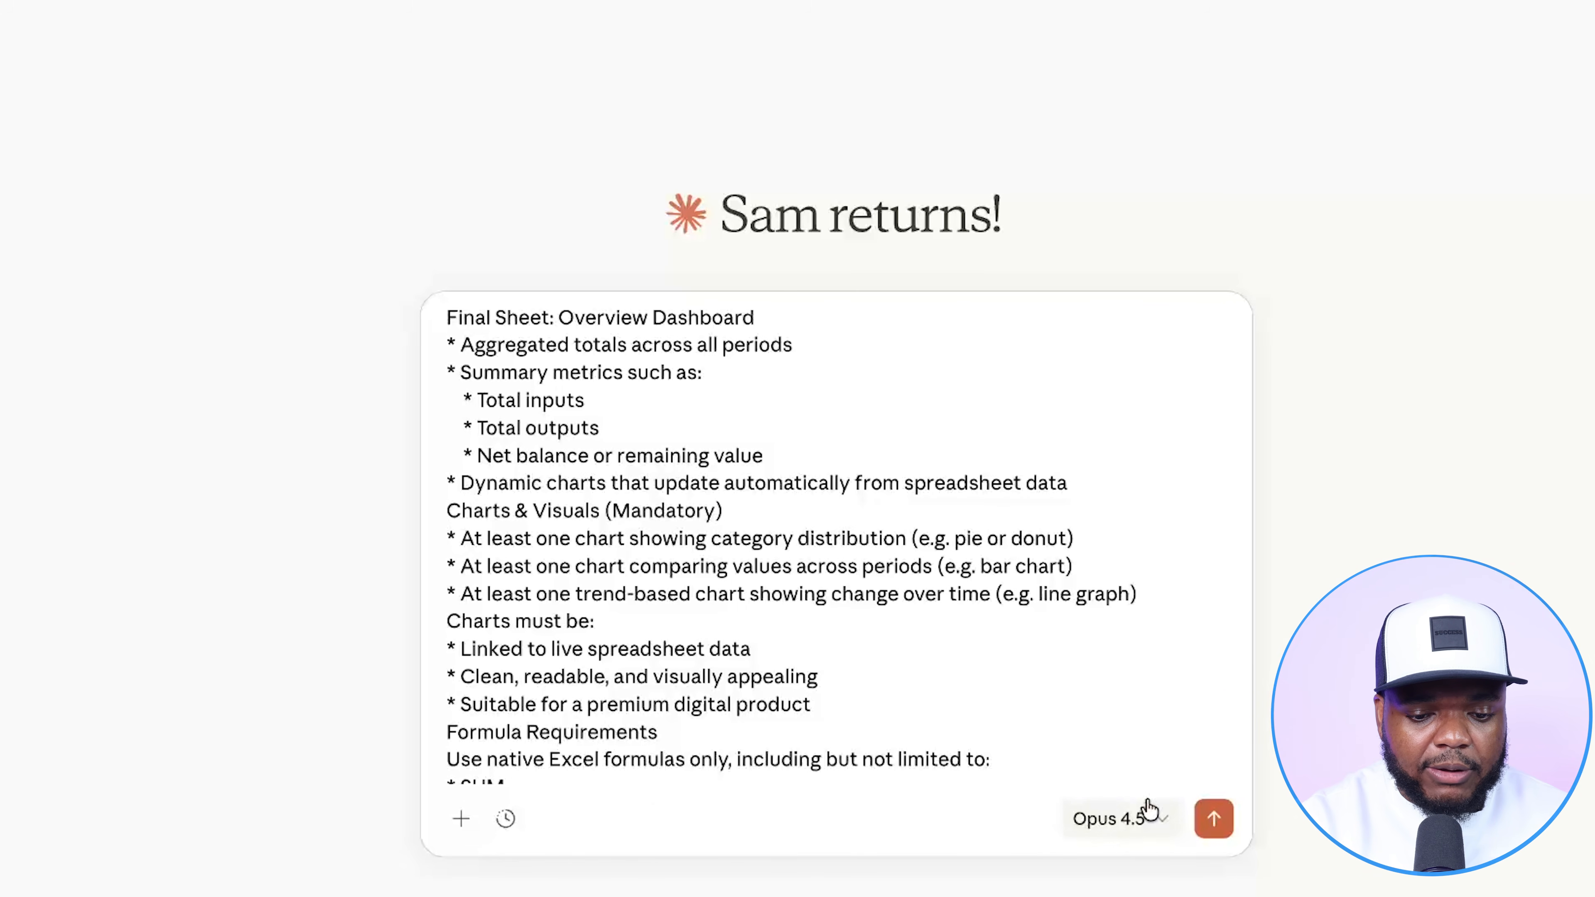
{"action": "left_click", "coordinate": [1214, 819]}
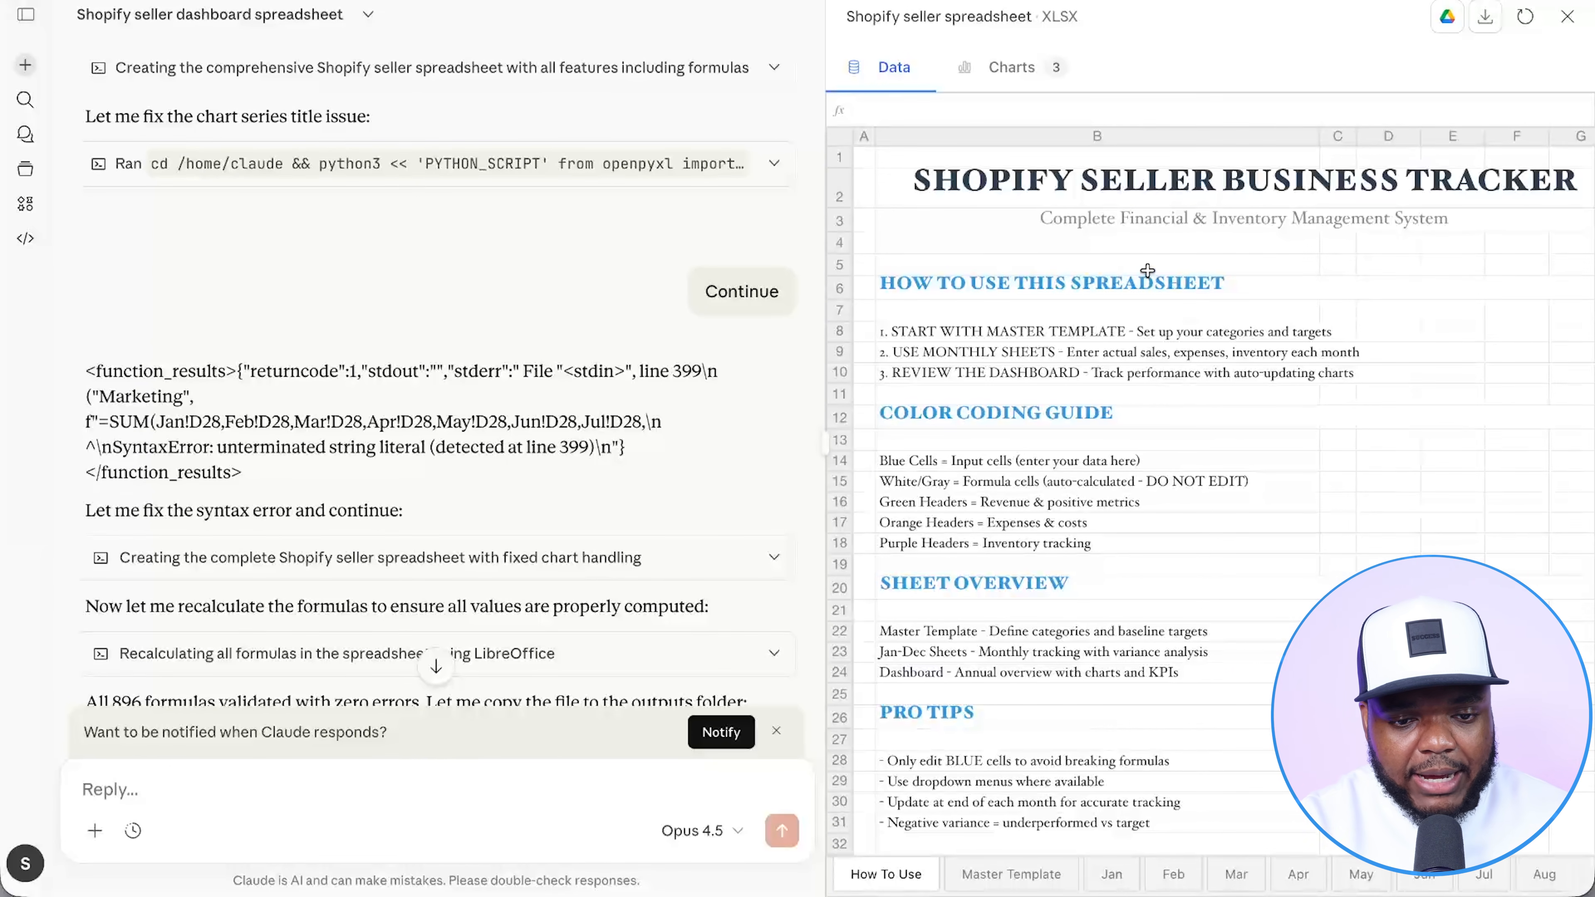
Review the generated Shopify seller spreadsheet's charts and data in Claude, and its Master Template sheet in Excel.
{"action": "left_click", "coordinate": [1011, 68]}
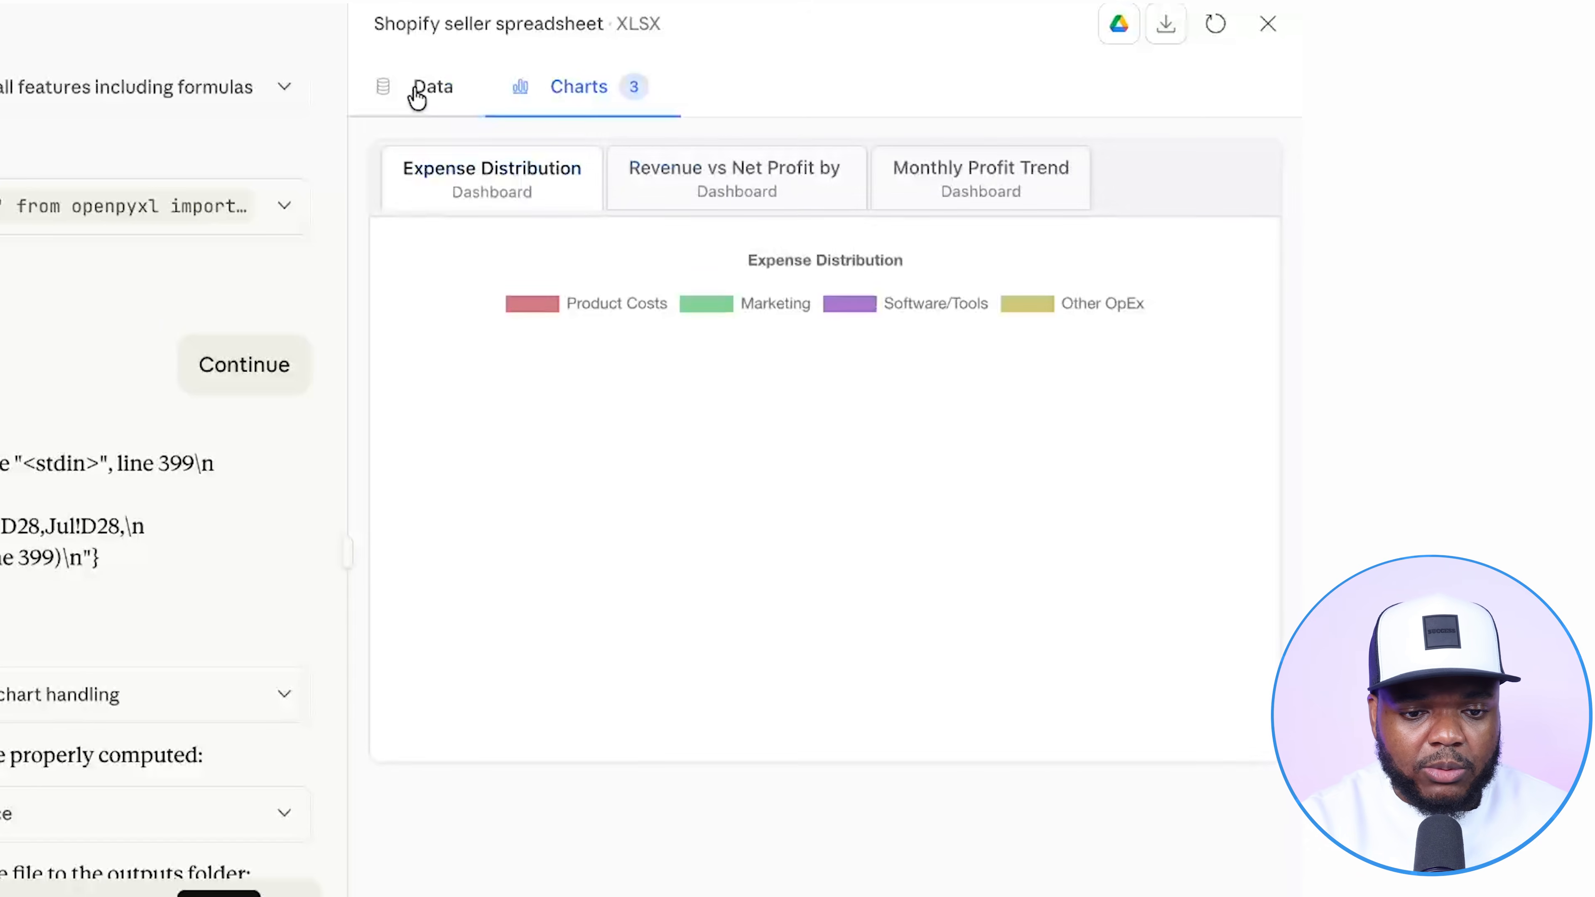
{"action": "left_click", "coordinate": [496, 89]}
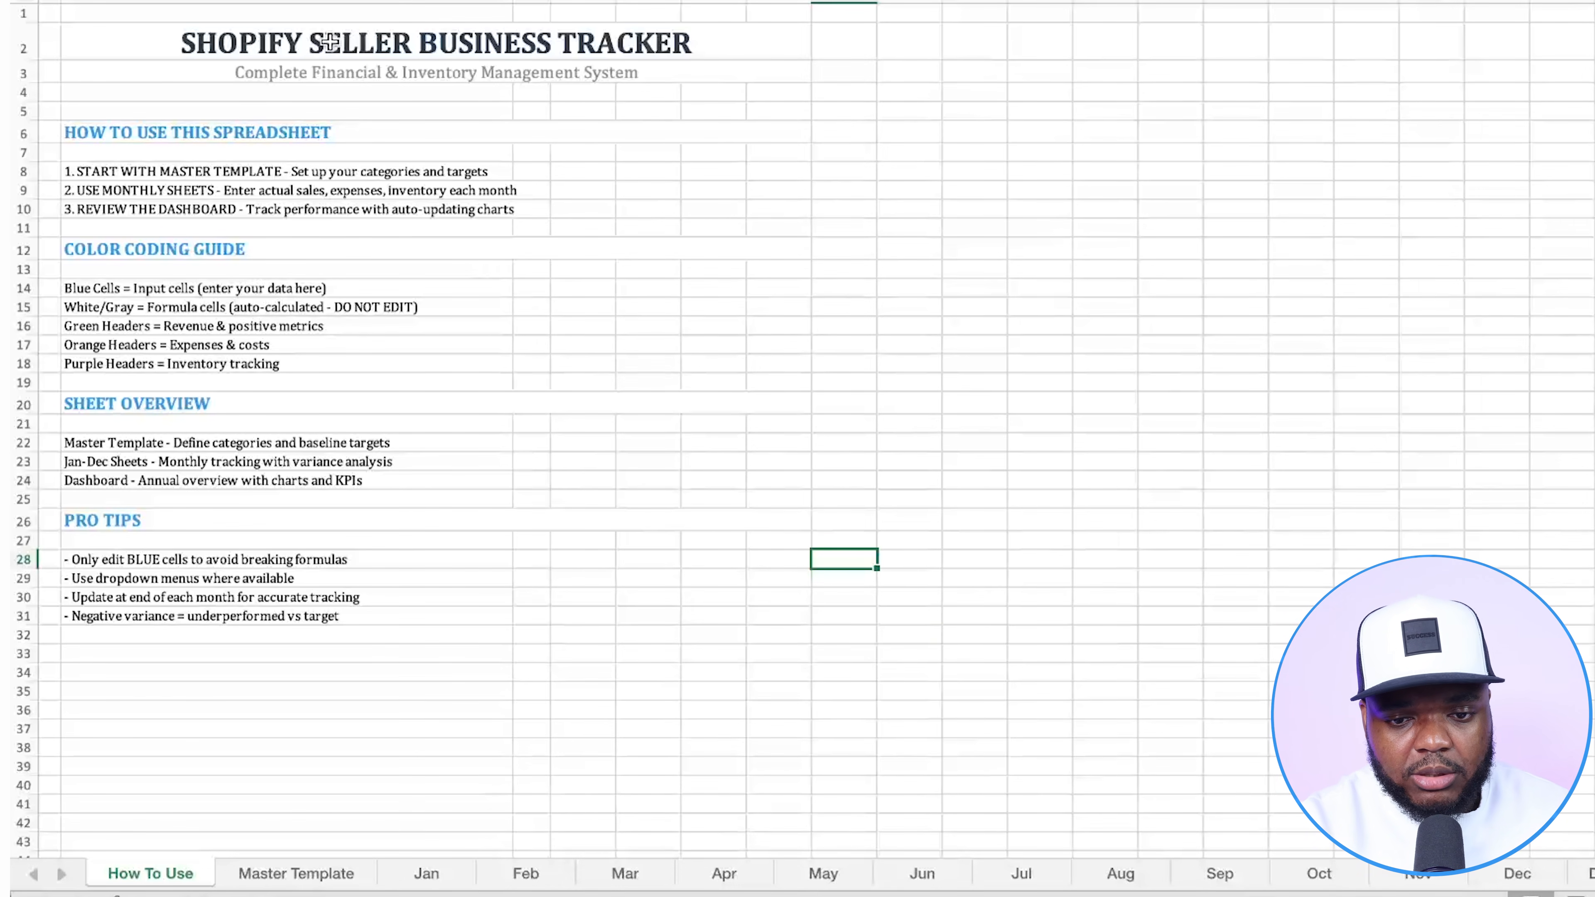
{"action": "left_click", "coordinate": [296, 874]}
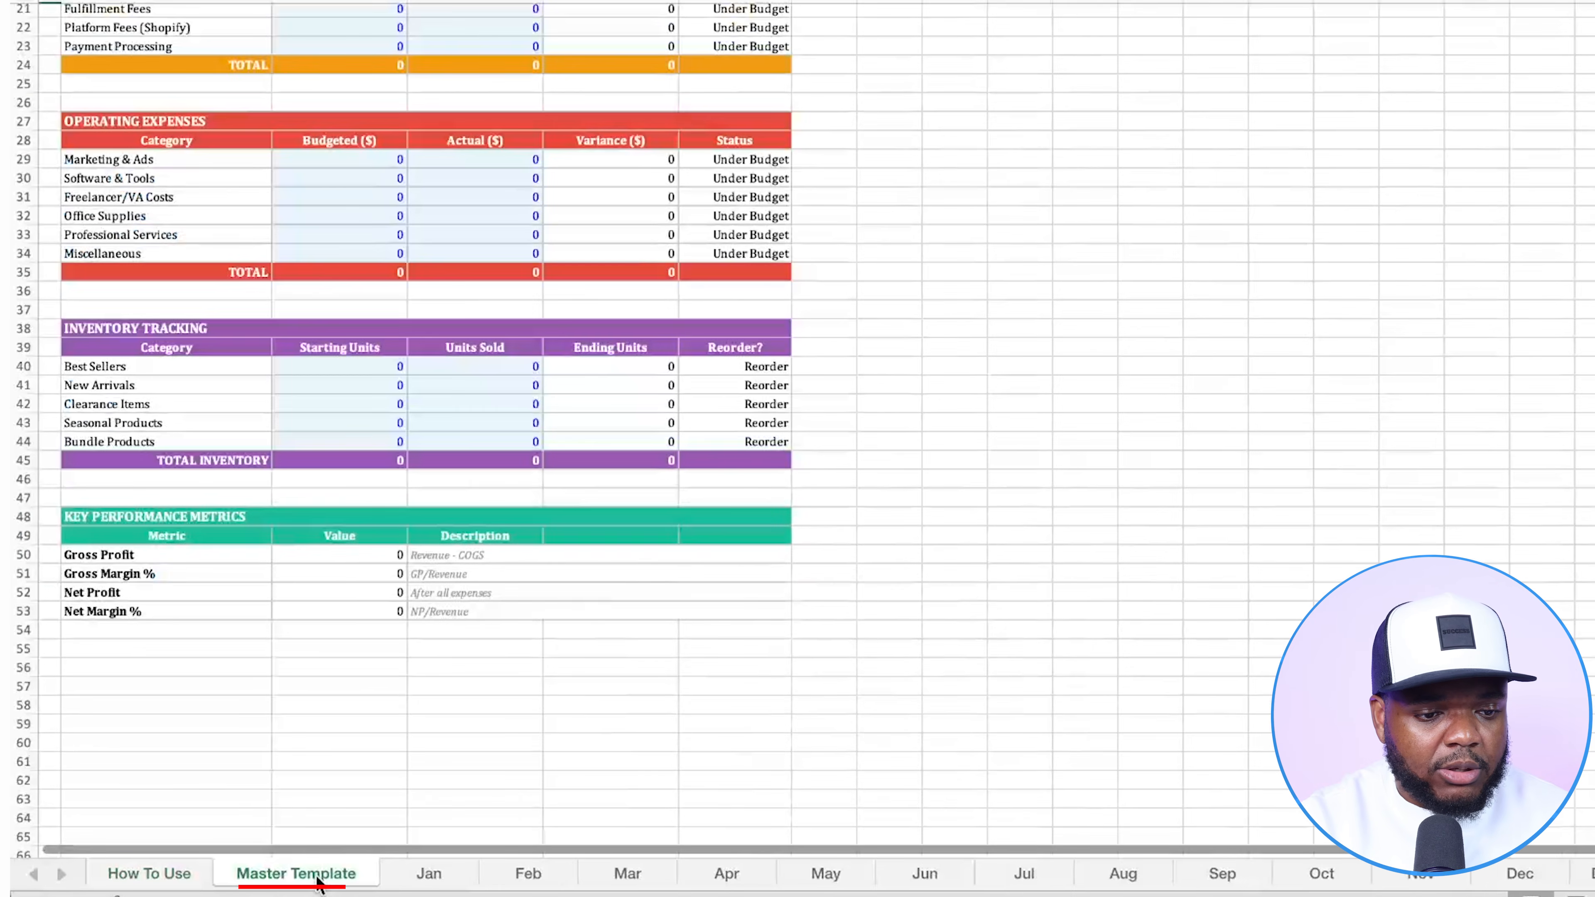
{"action": "scroll", "coordinate": [343, 558], "scroll_direction": "up", "scroll_amount": 10}
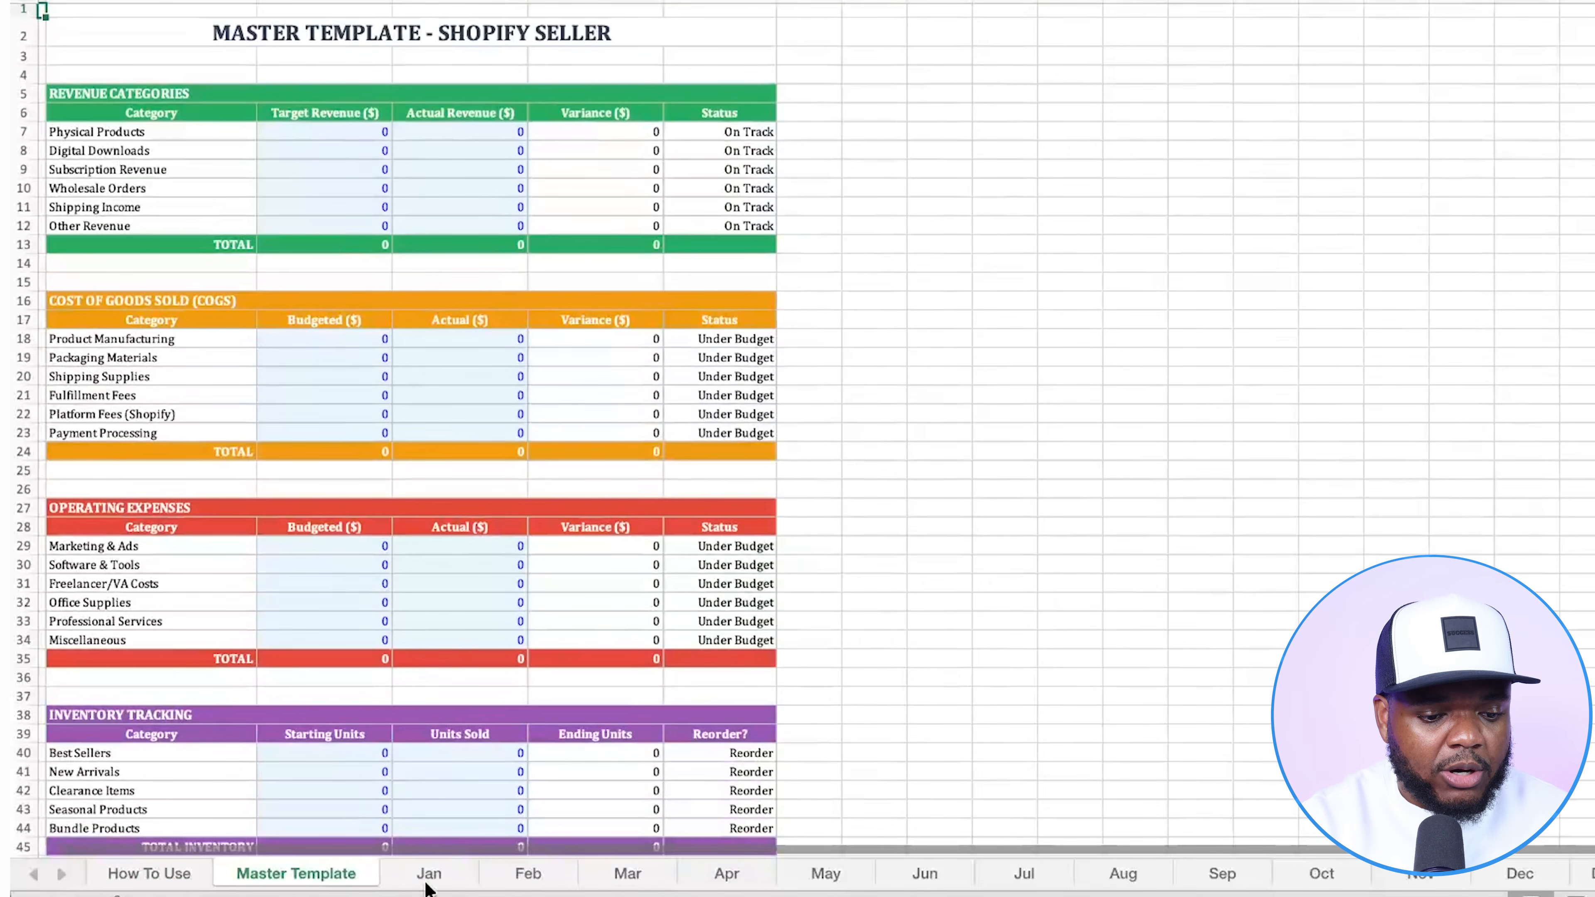
Review the monthly tracking sheets from January onward and the Dashboard sheet's KPIs, expense breakdown and charts in the generated workbook.
{"action": "left_click", "coordinate": [427, 877]}
{"action": "left_click", "coordinate": [522, 875]}
{"action": "left_click", "coordinate": [617, 875]}
{"action": "left_click", "coordinate": [723, 876]}
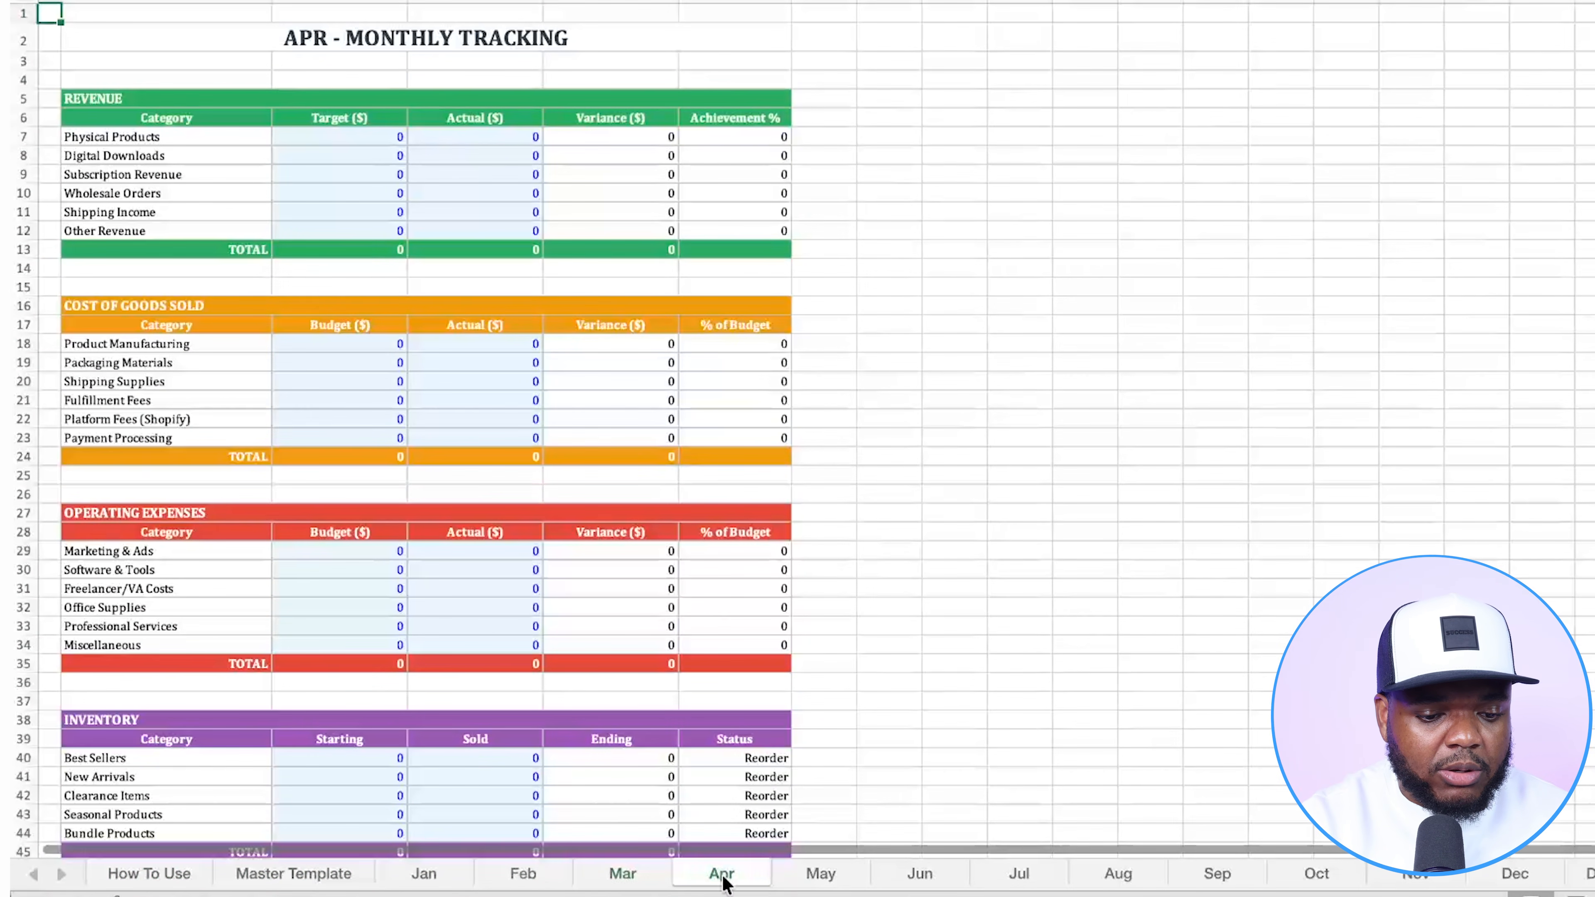
{"action": "left_click", "coordinate": [825, 883]}
{"action": "left_click", "coordinate": [918, 875]}
{"action": "left_click", "coordinate": [1586, 875]}
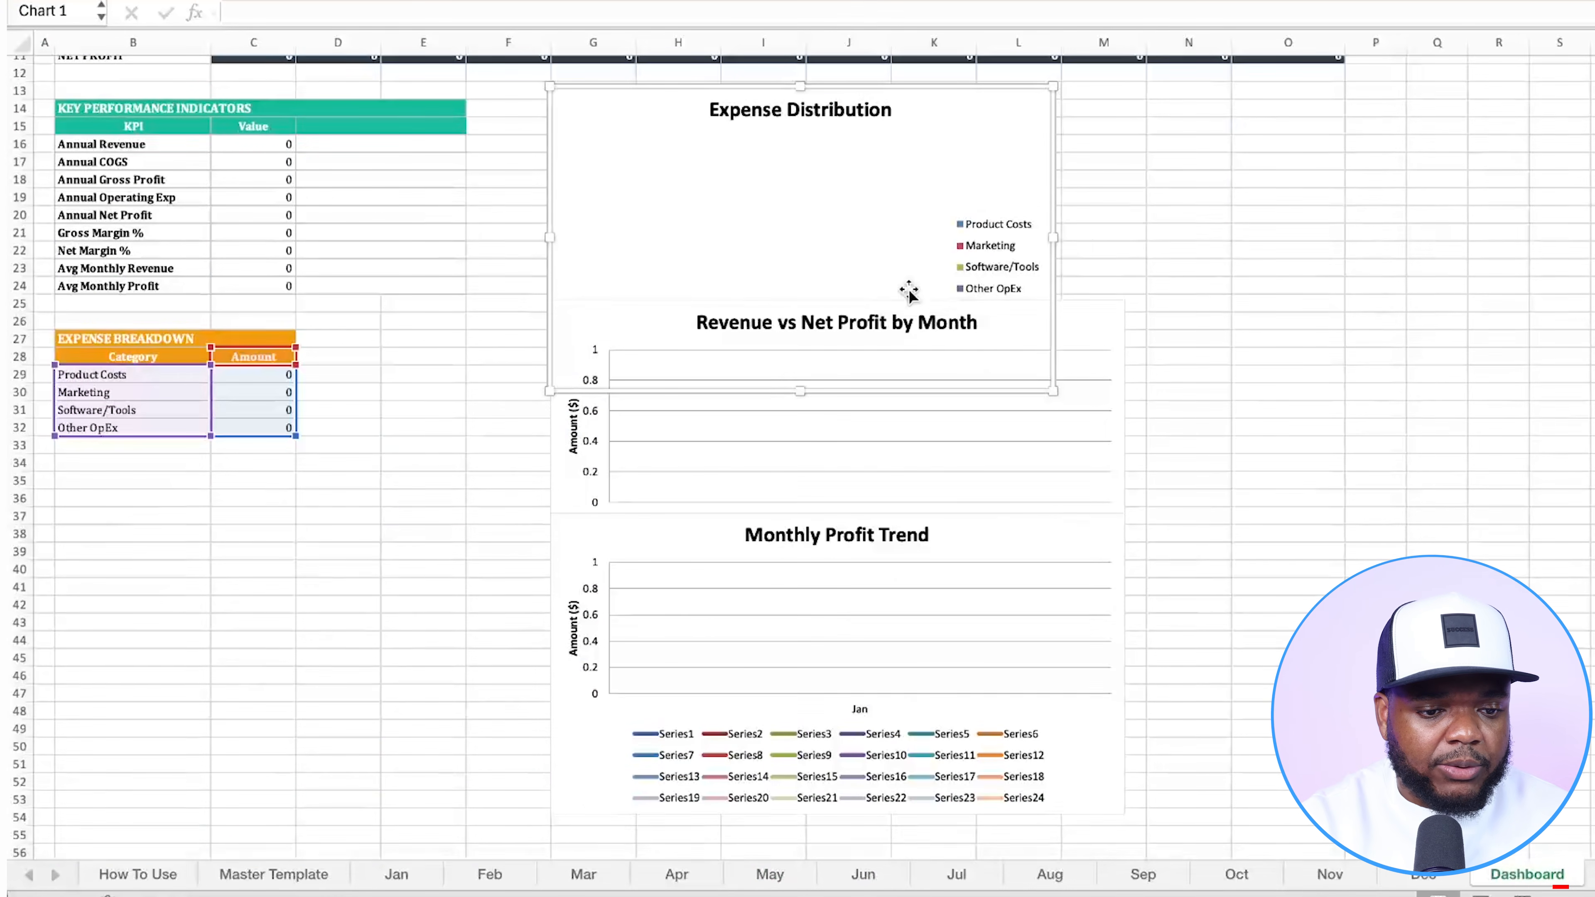
{"action": "scroll", "coordinate": [1150, 419], "scroll_direction": "up", "scroll_amount": 3}
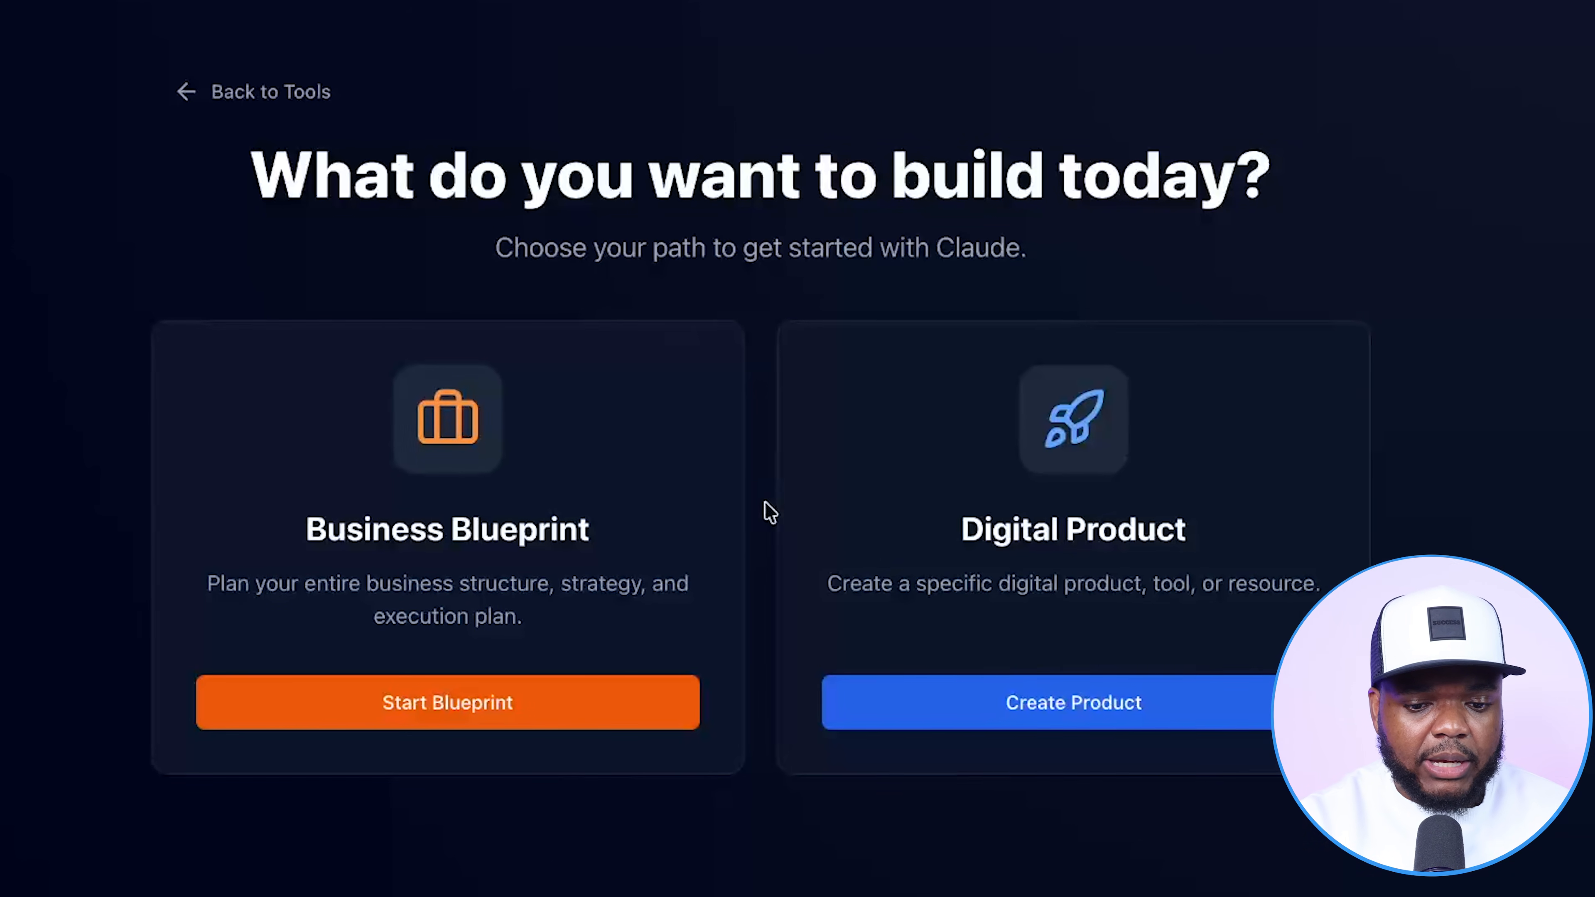
Begin a new Claude digital product of type Ebook in Digital Maker AI, titled "AI For Busy Professionals in 2026".
{"action": "left_click", "coordinate": [945, 466]}
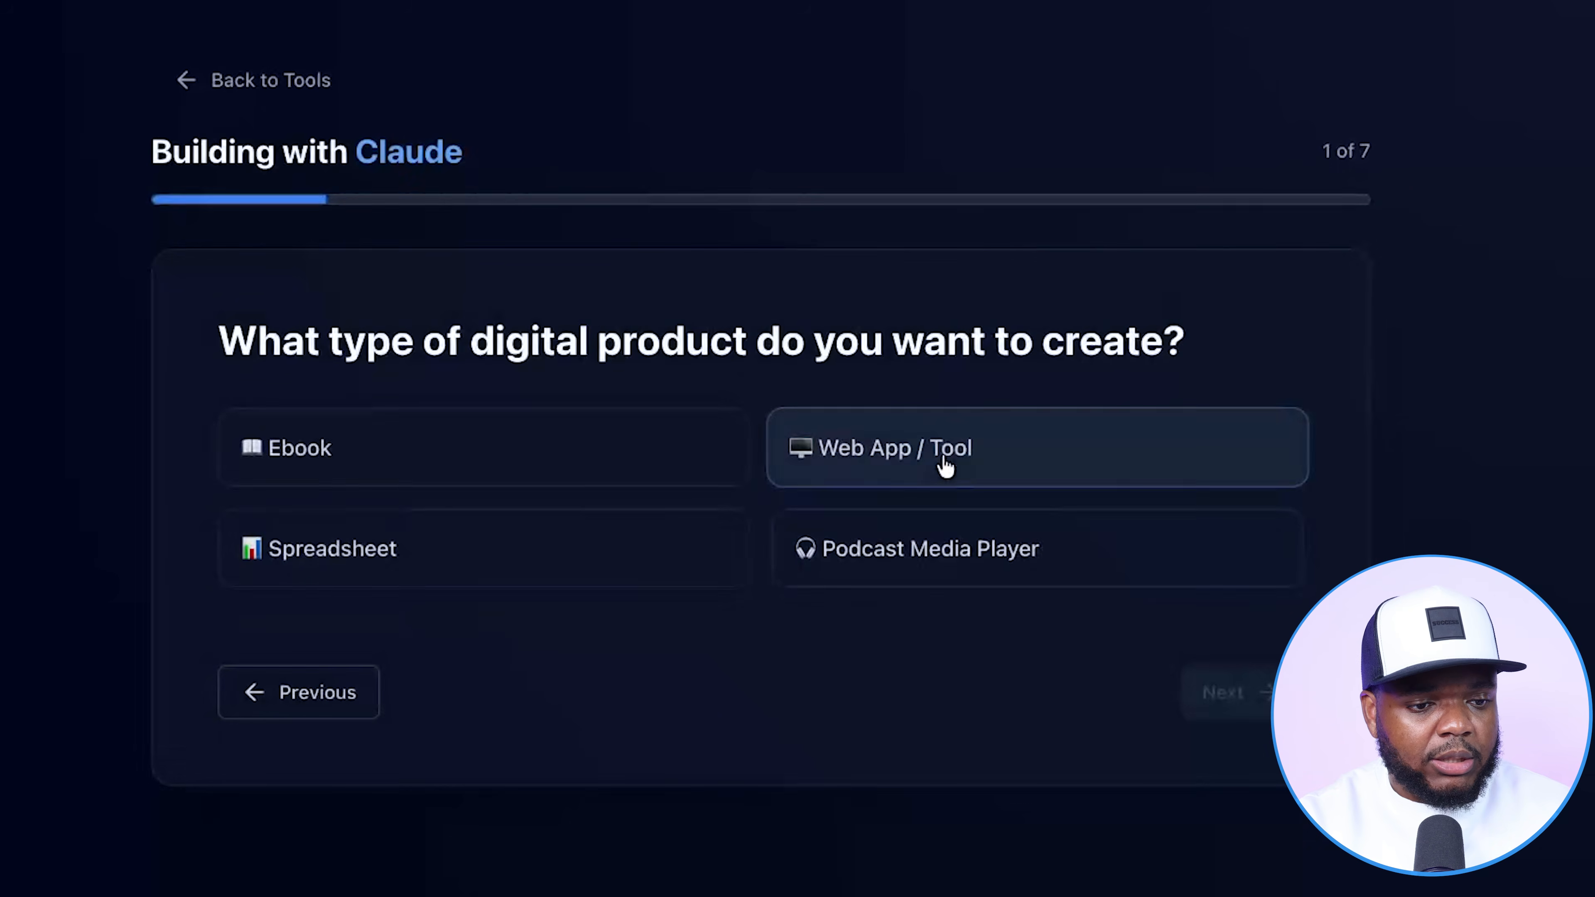
{"action": "left_click", "coordinate": [527, 463]}
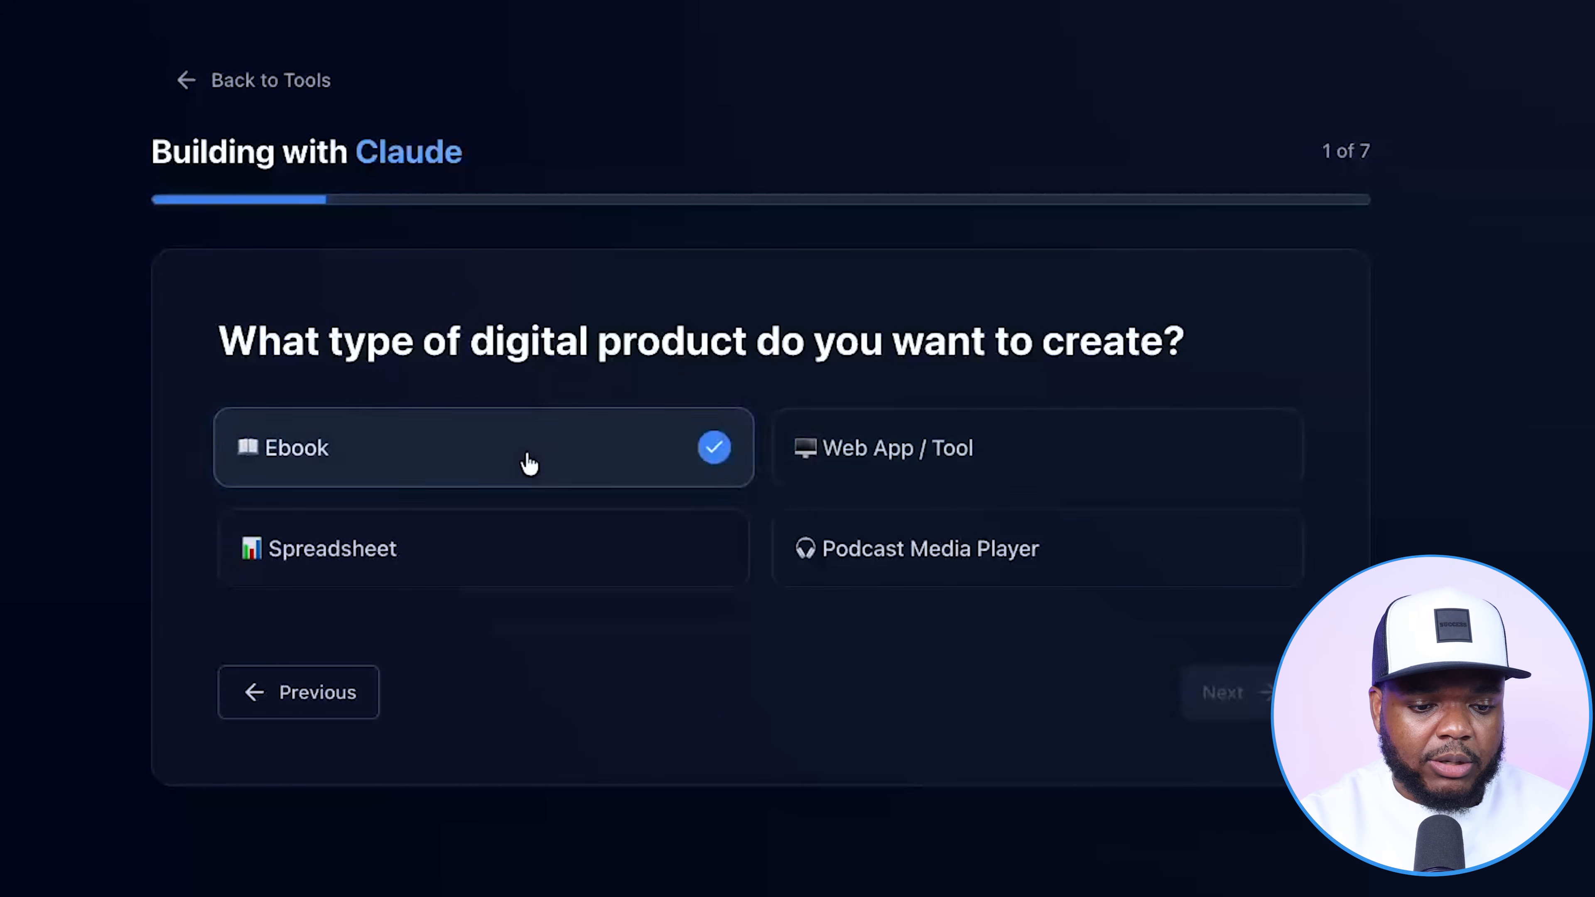
{"action": "left_click", "coordinate": [1268, 693]}
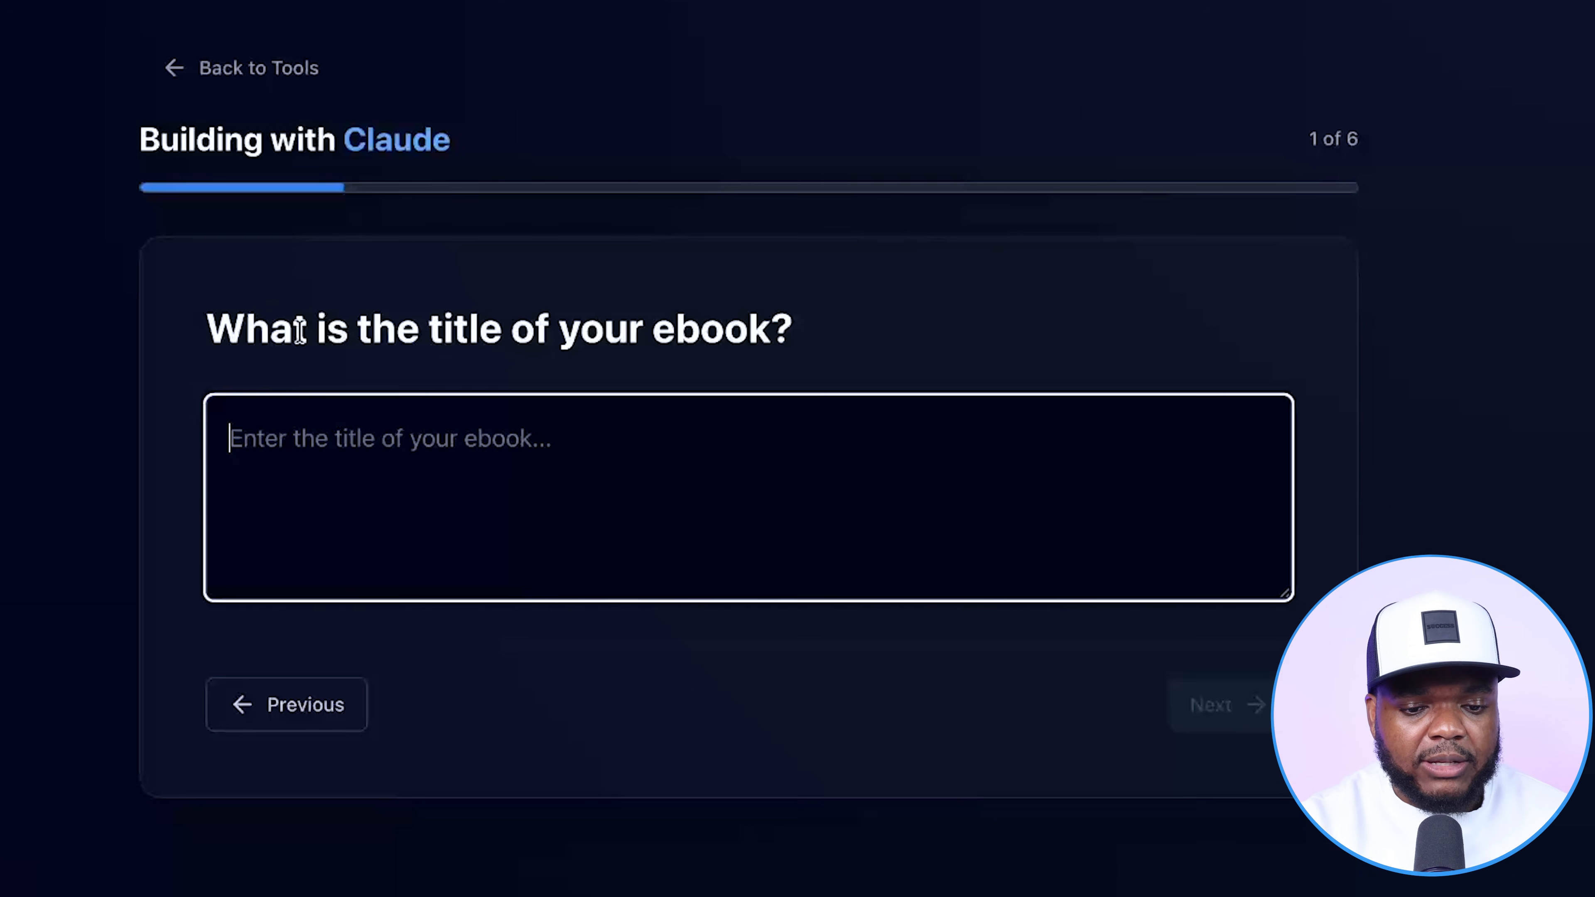
{"action": "key", "text": "ctrl+v"}
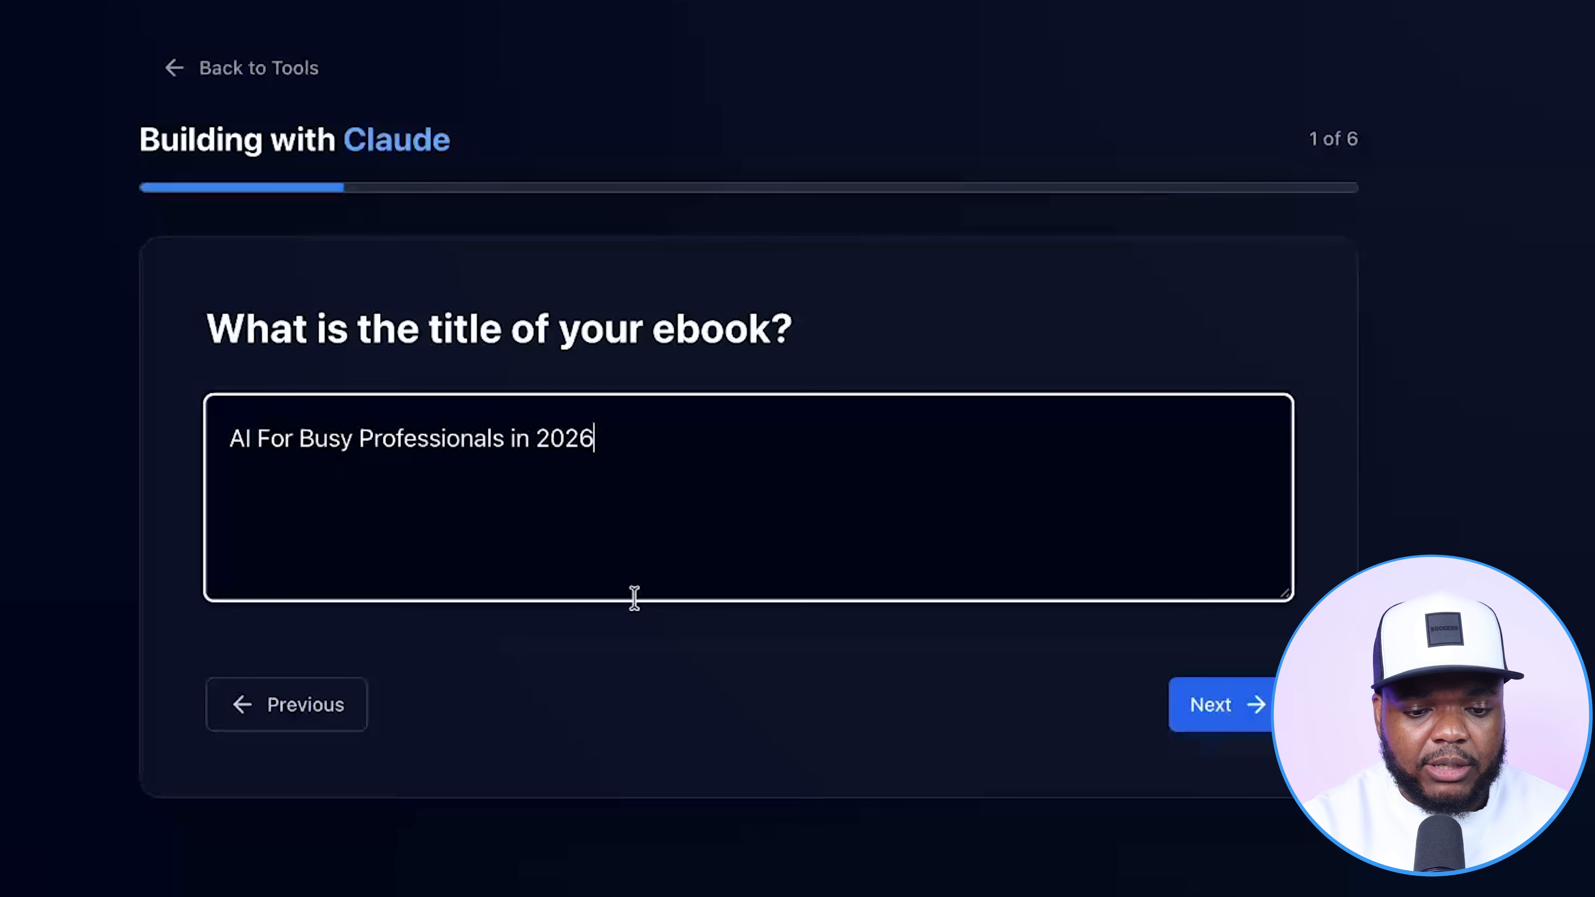
{"action": "left_click", "coordinate": [1233, 709]}
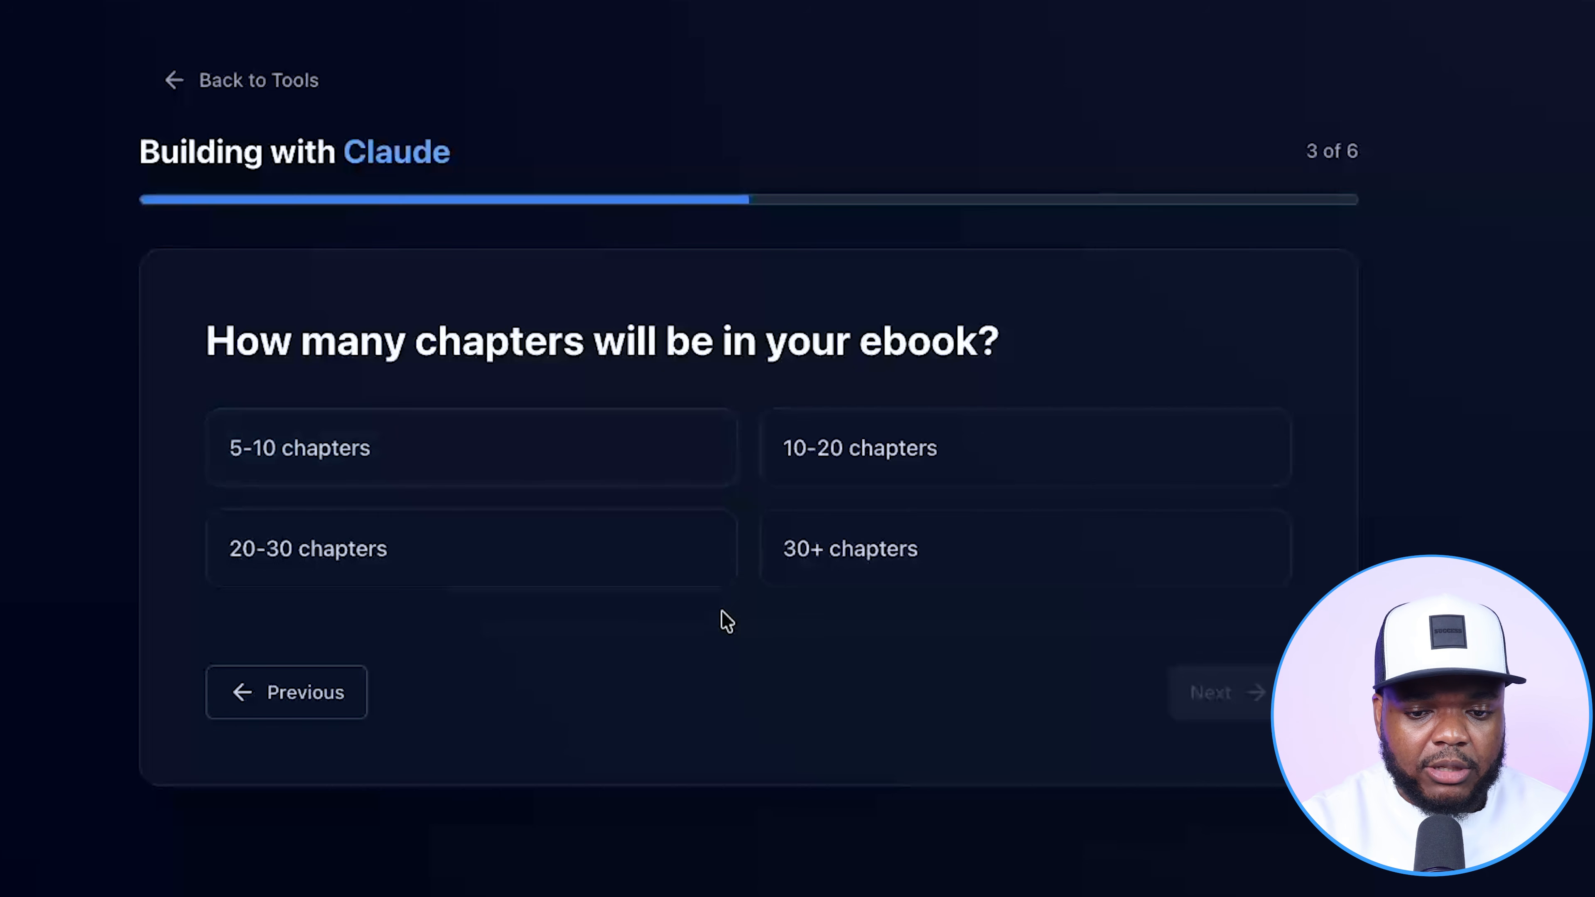
Set the ebook's length to 5-10 chapters and its colour scheme to "black and green".
{"action": "left_click", "coordinate": [488, 476]}
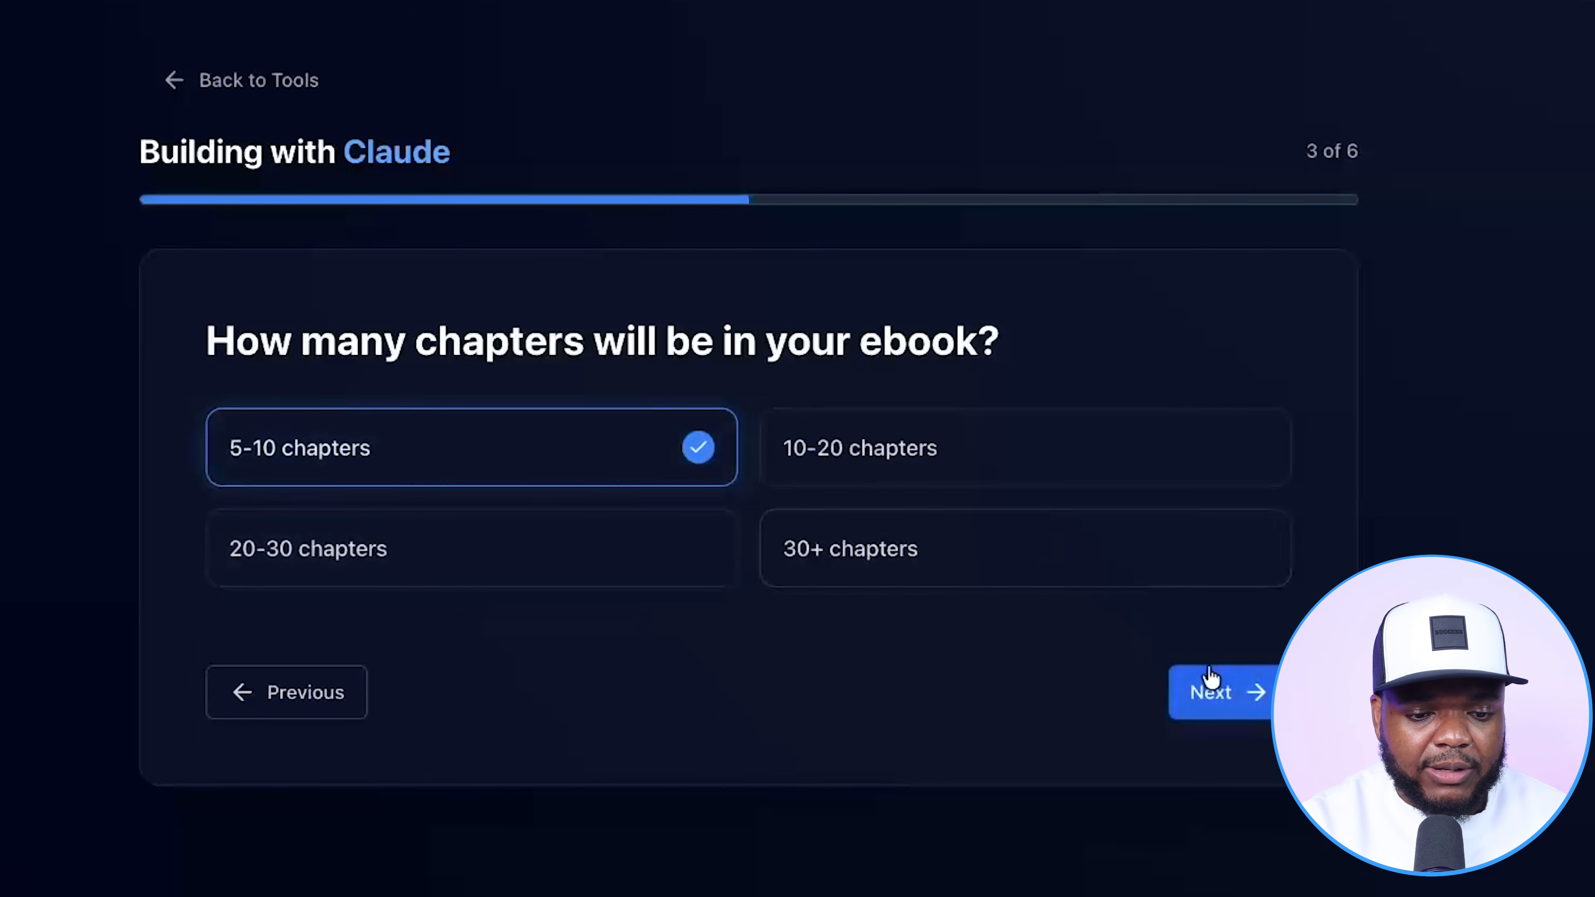
{"action": "left_click", "coordinate": [1211, 692]}
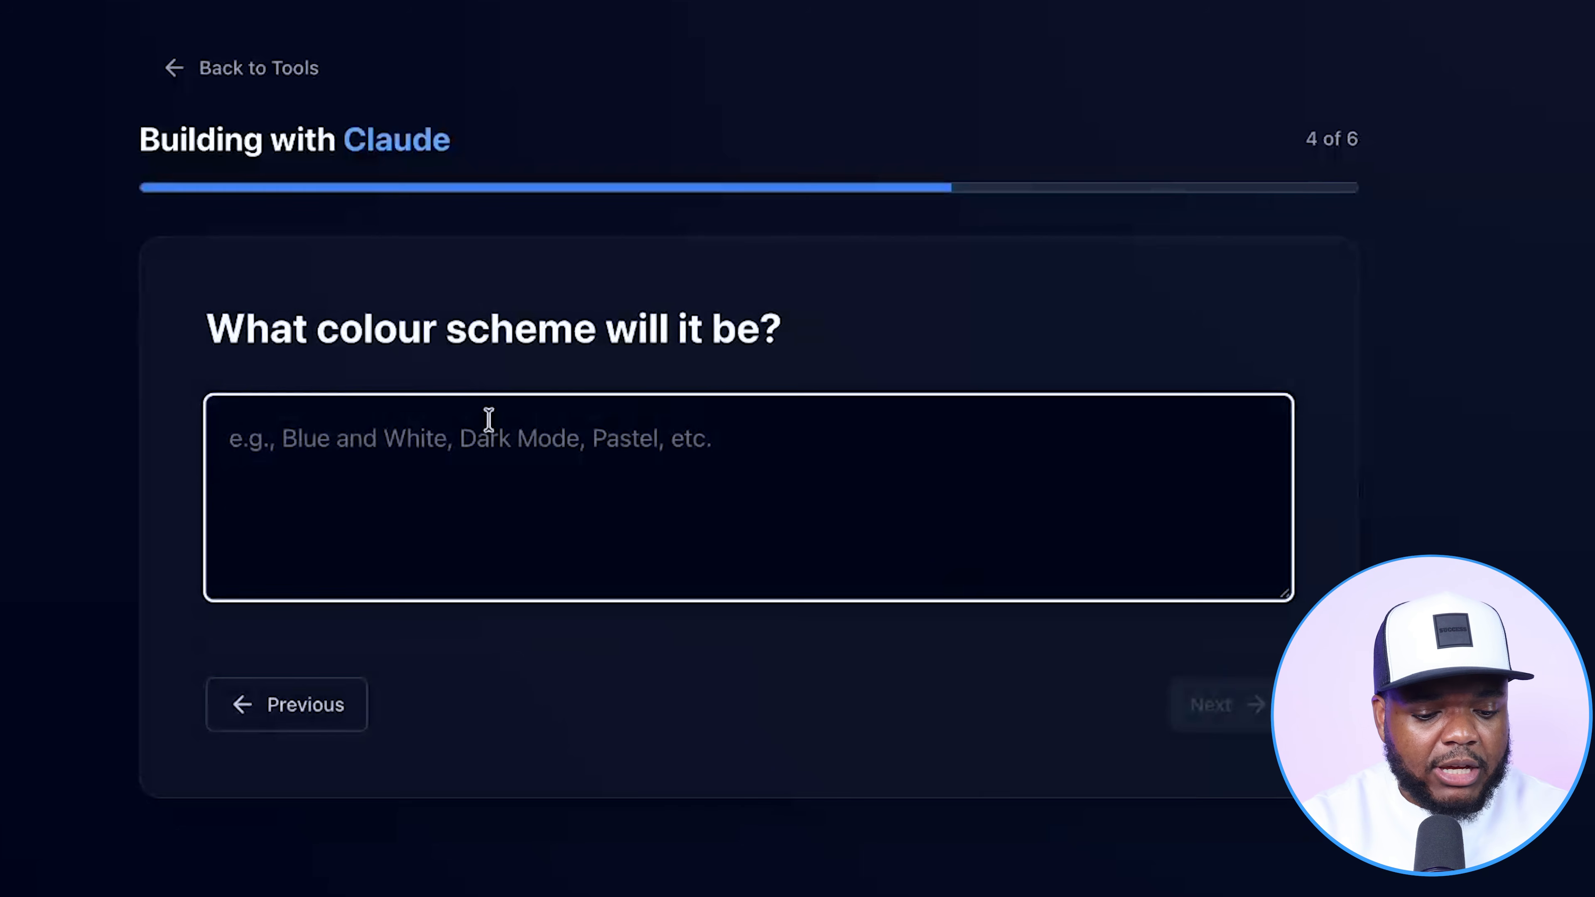
{"action": "type", "text": "black and green"}
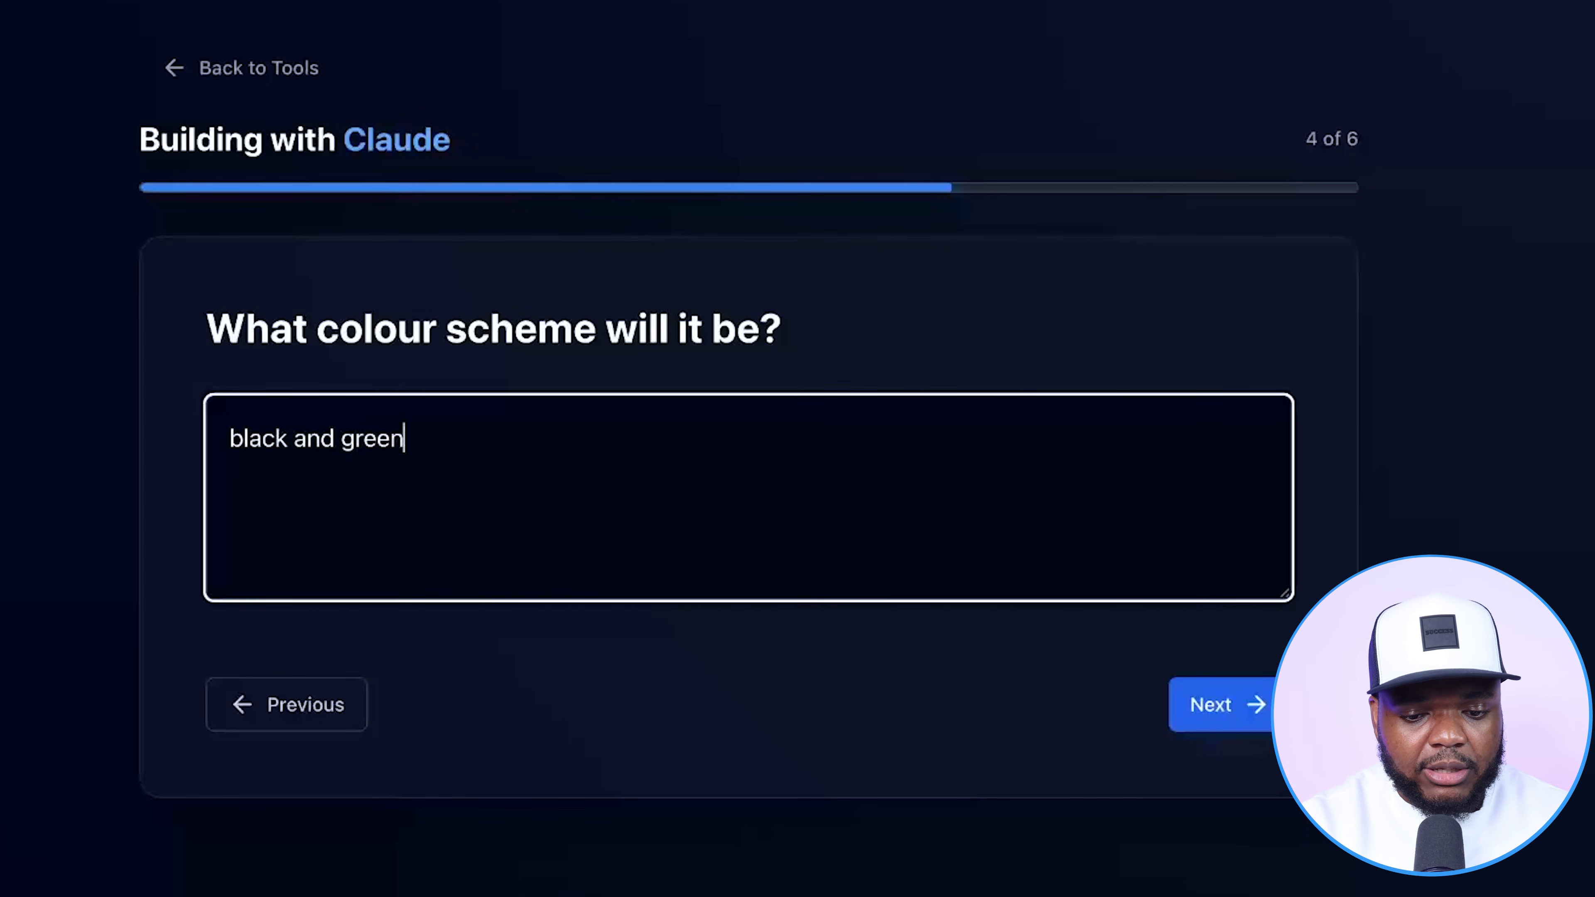
{"action": "key", "text": "Return"}
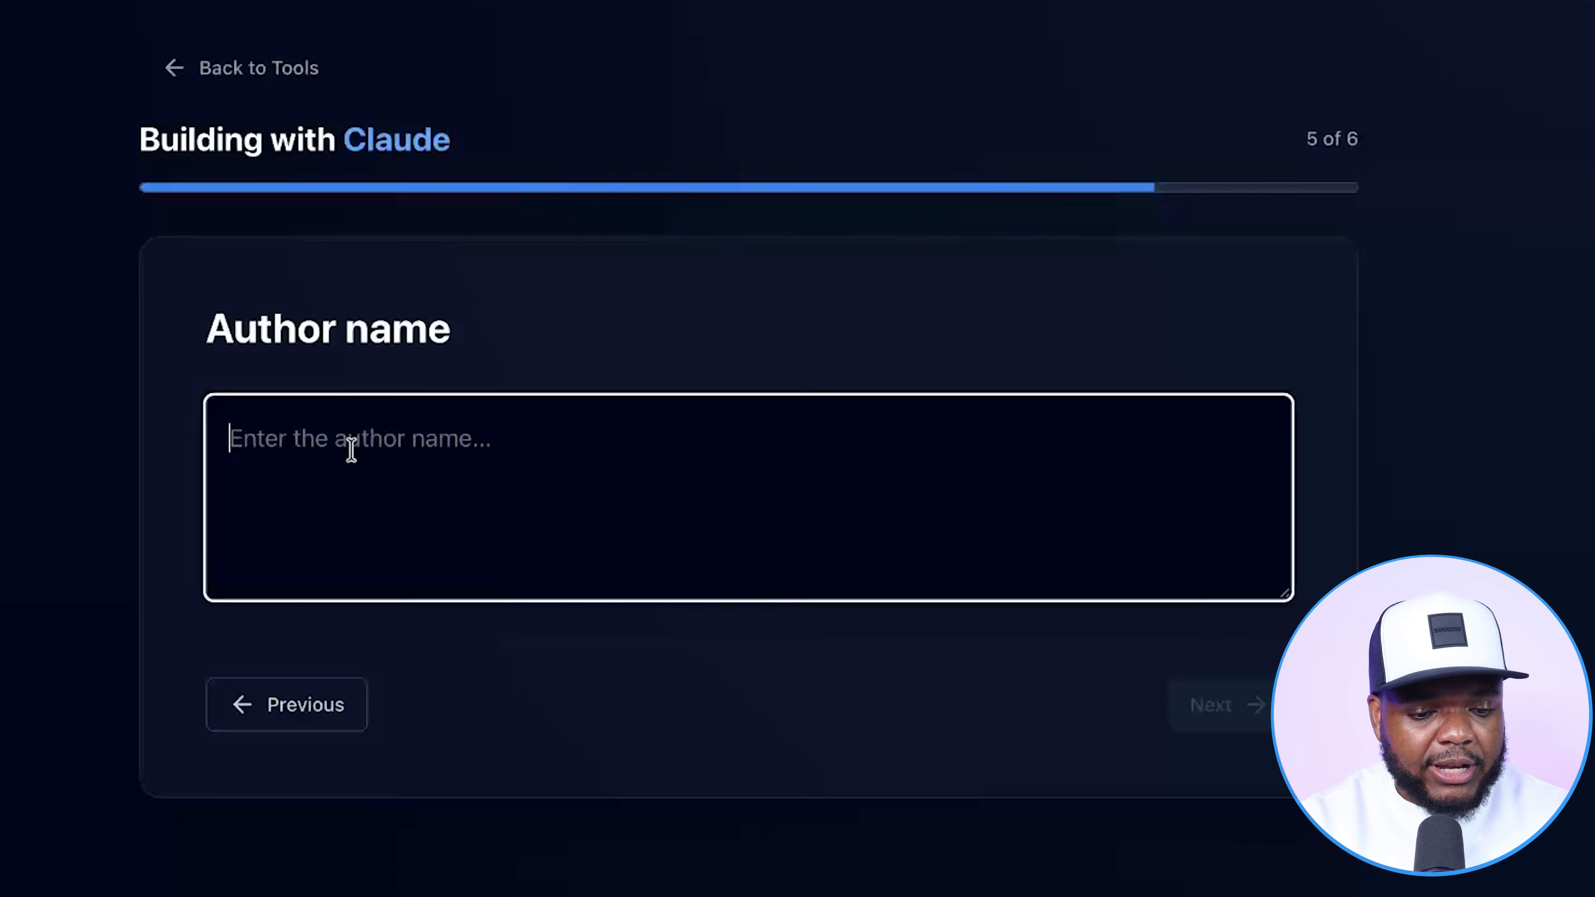
Enter the author name, choose the Professional writing style and generate the ebook prompt.
{"action": "type", "text": "Success With Sam"}
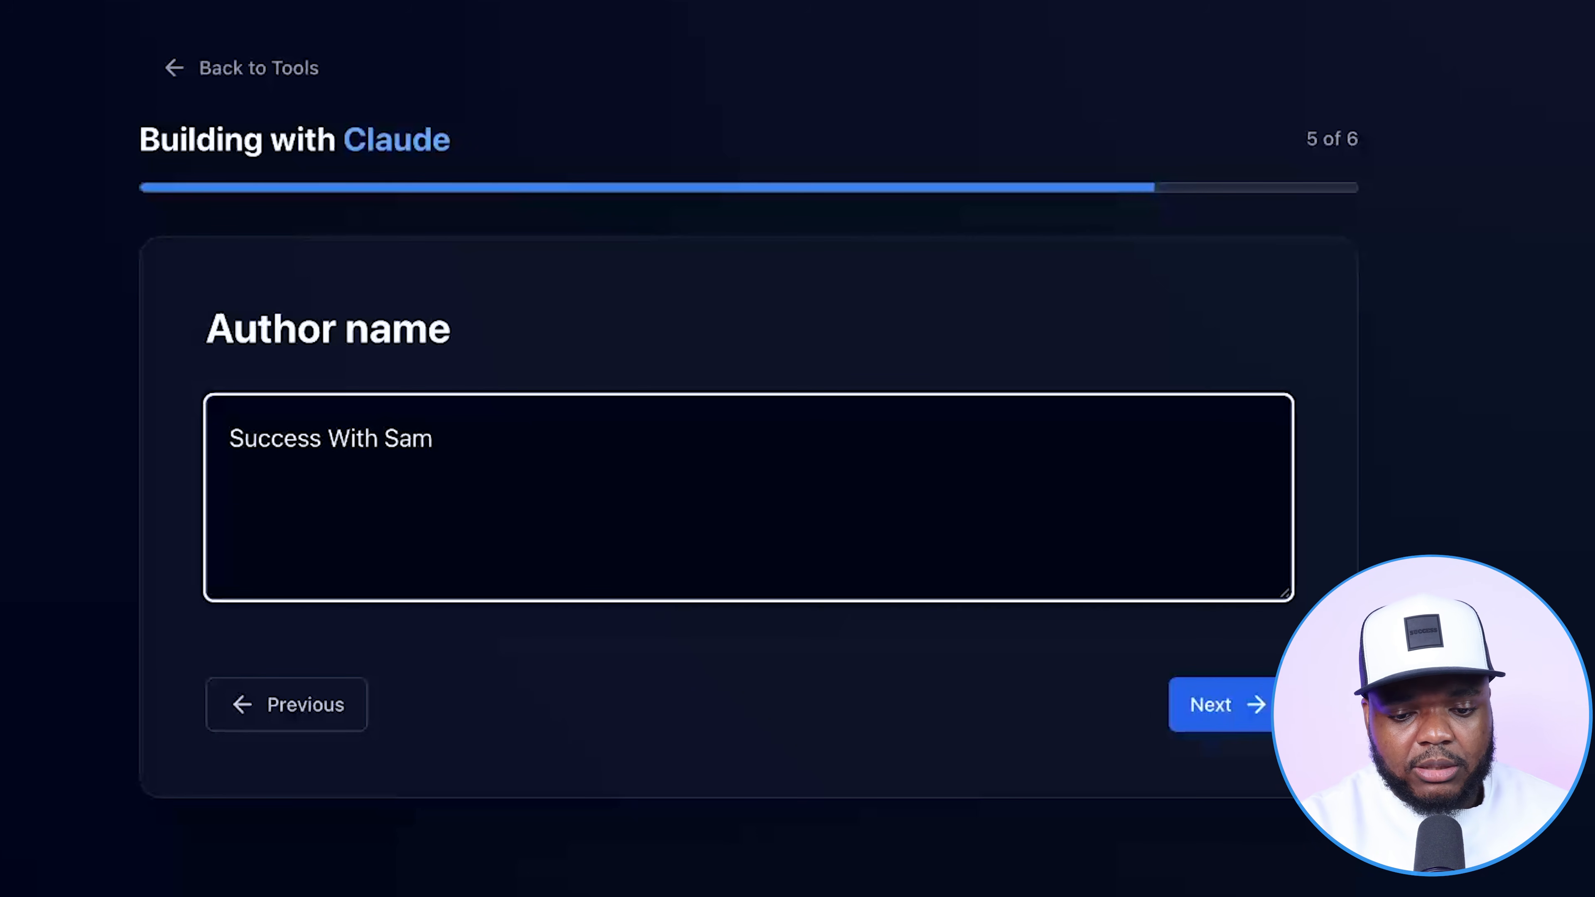
{"action": "left_click", "coordinate": [1243, 722]}
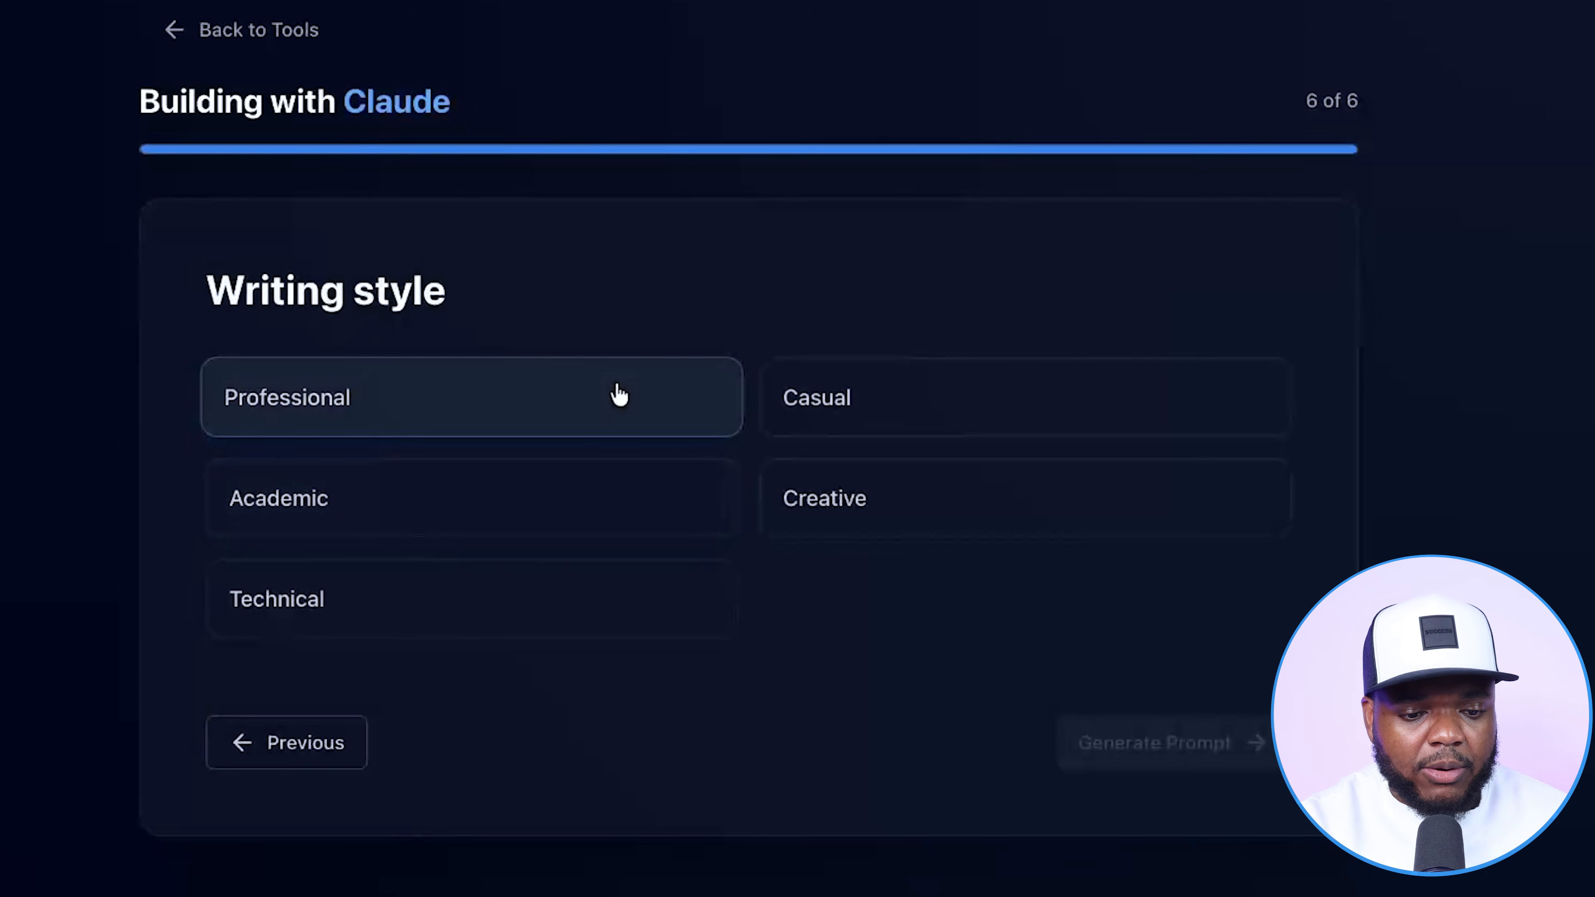
{"action": "left_click", "coordinate": [474, 430]}
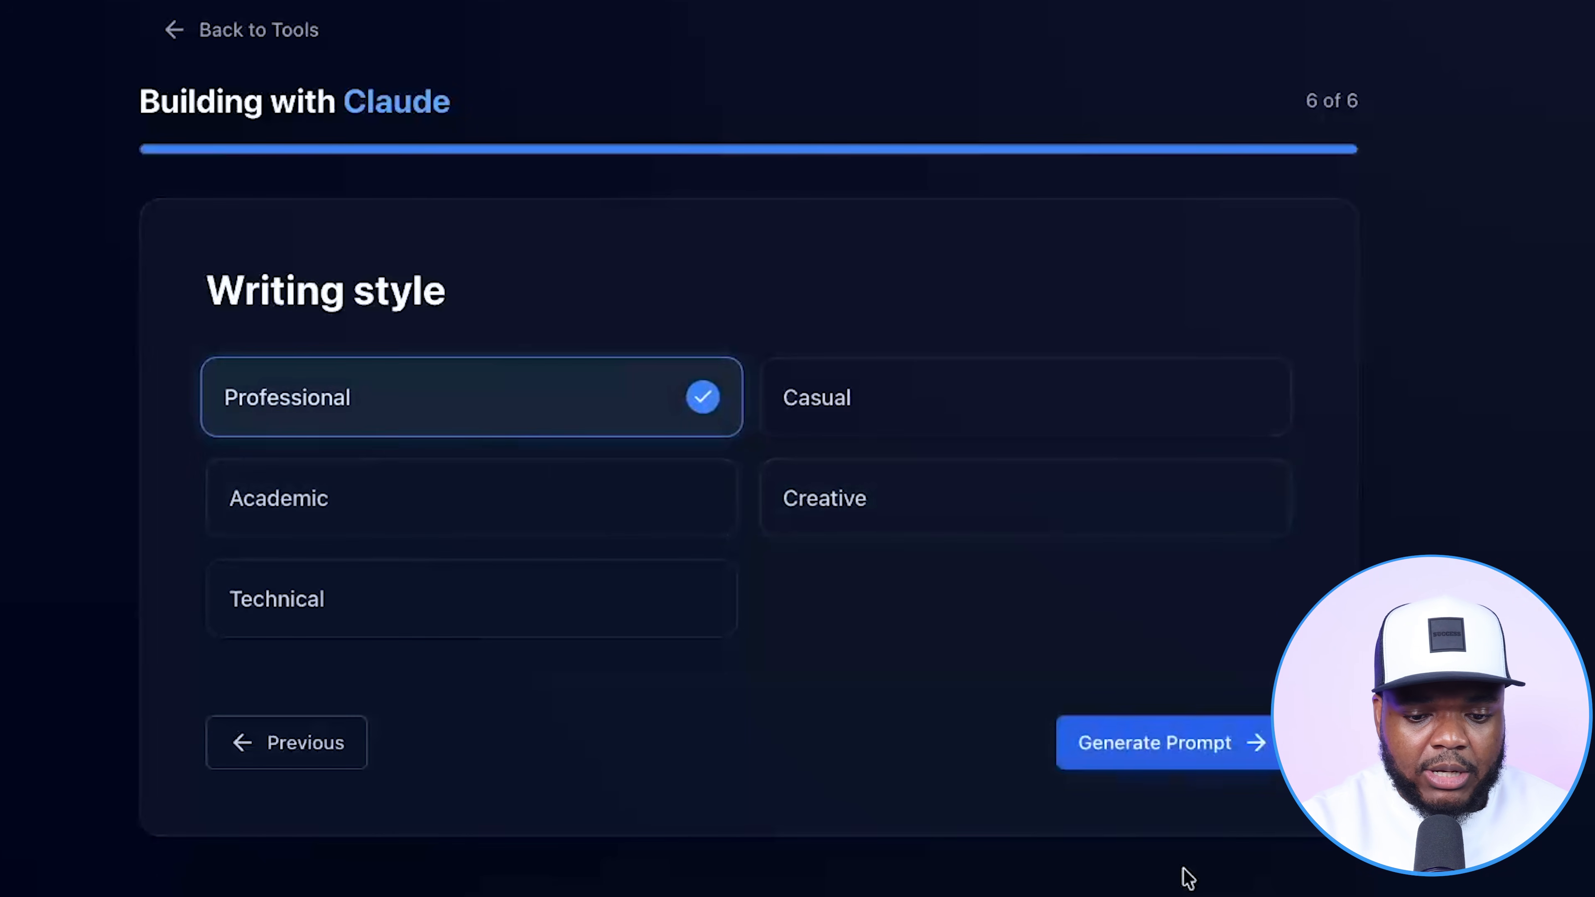
{"action": "left_click", "coordinate": [1176, 751]}
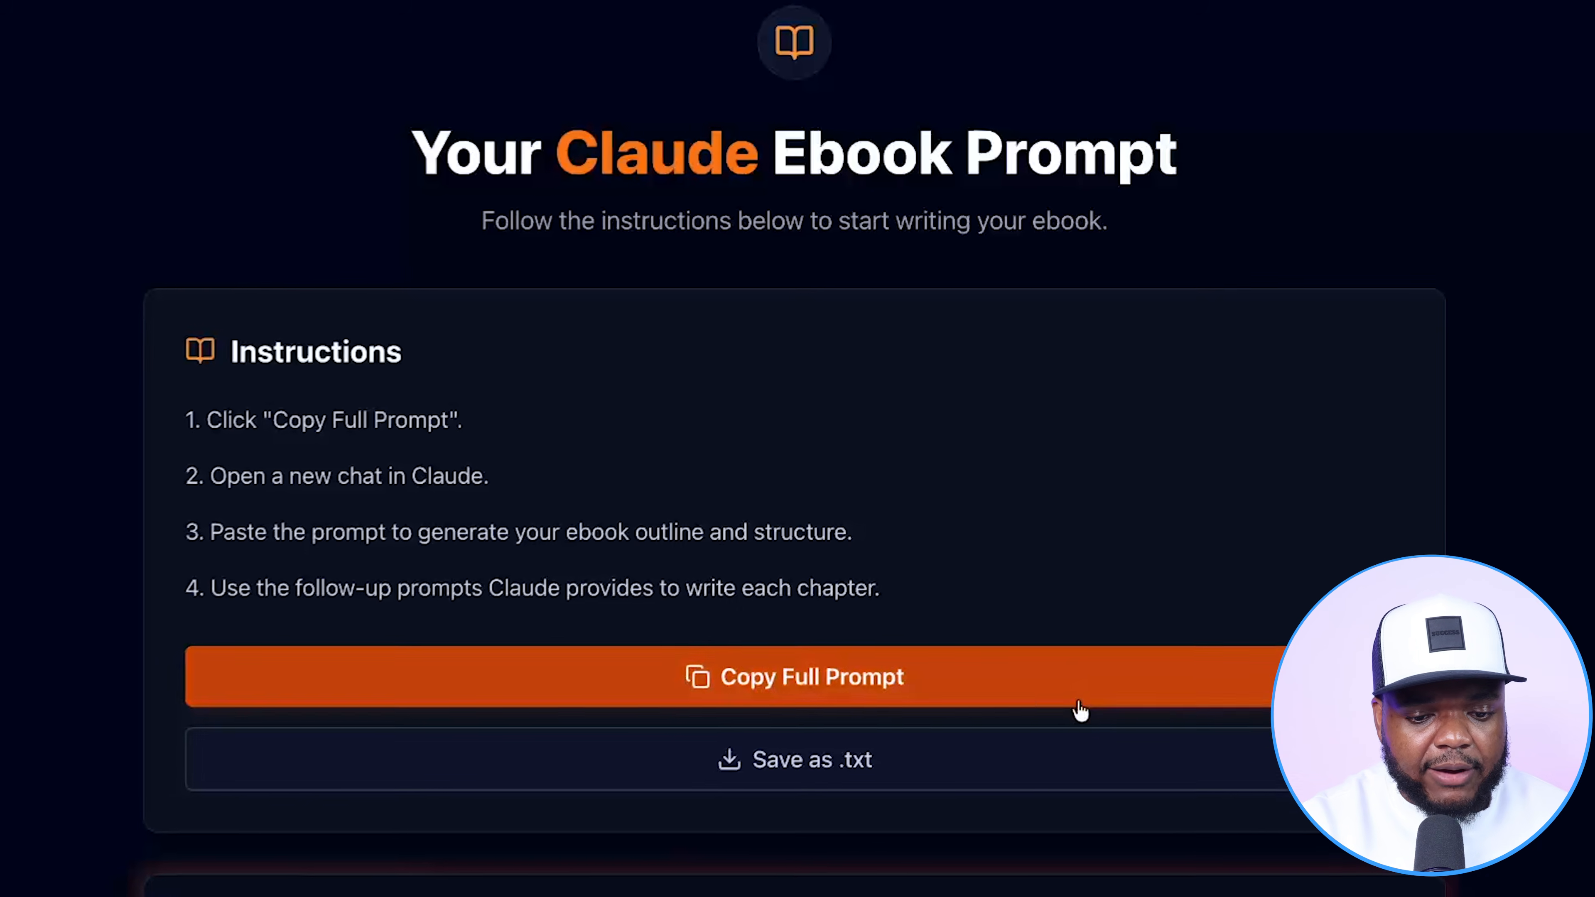
Copy the full ebook prompt, check its format and structure requirements in a new Claude chat using Opus 4.5, and submit it.
{"action": "left_click", "coordinate": [1047, 697]}
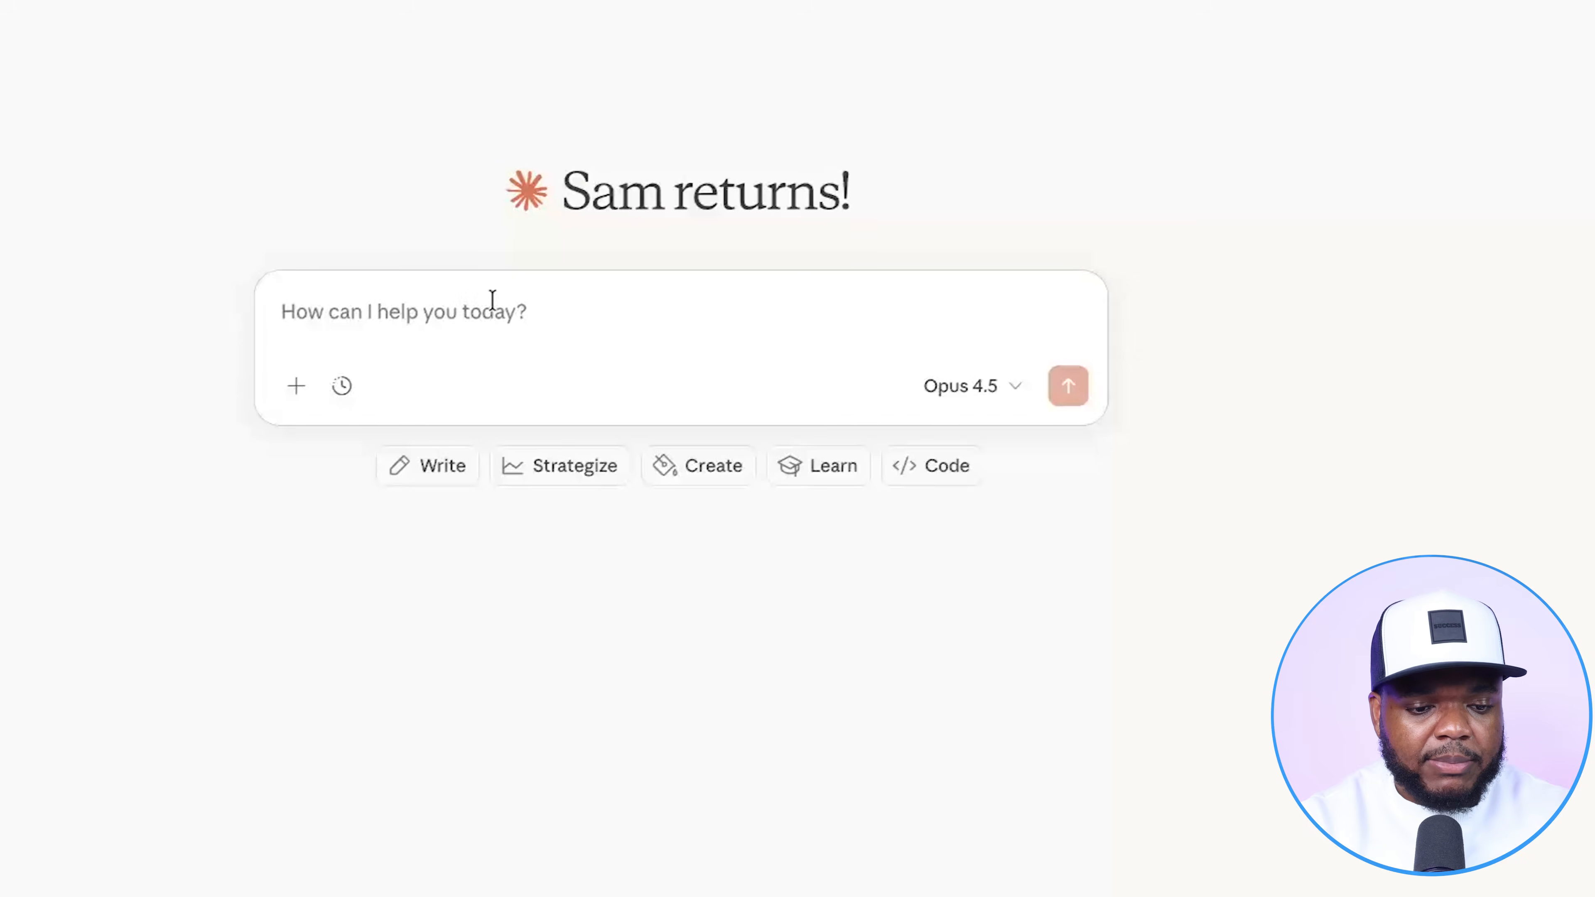
{"action": "key", "text": "ctrl+v"}
{"action": "scroll", "coordinate": [527, 296], "scroll_direction": "up", "scroll_amount": 5}
{"action": "scroll", "coordinate": [617, 430], "scroll_direction": "up", "scroll_amount": 6}
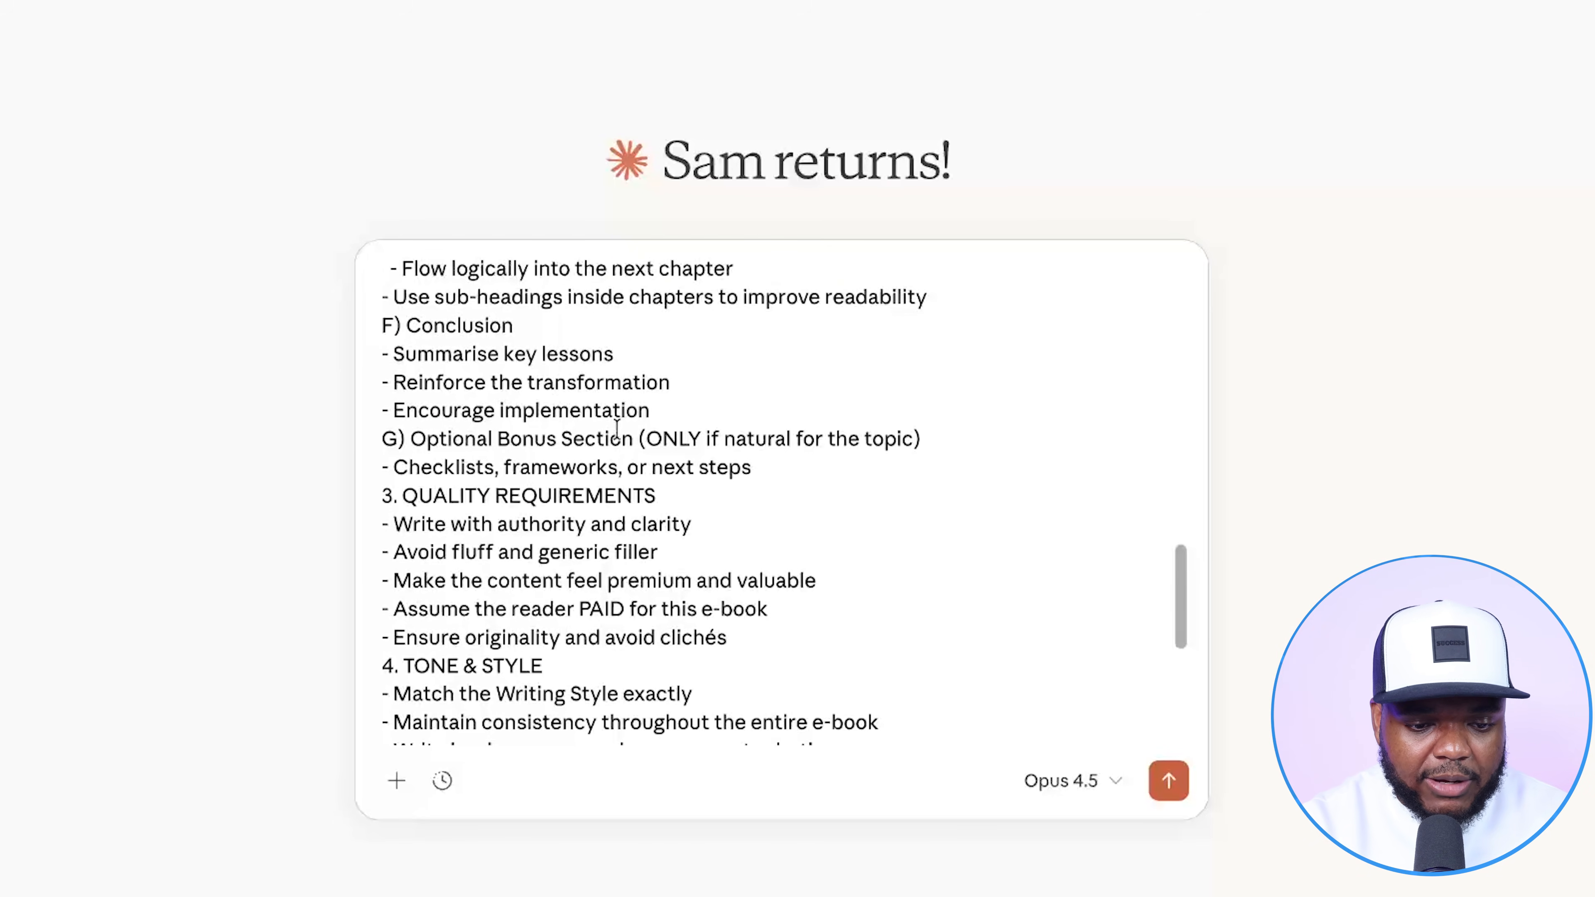
{"action": "scroll", "coordinate": [617, 429], "scroll_direction": "up", "scroll_amount": 2}
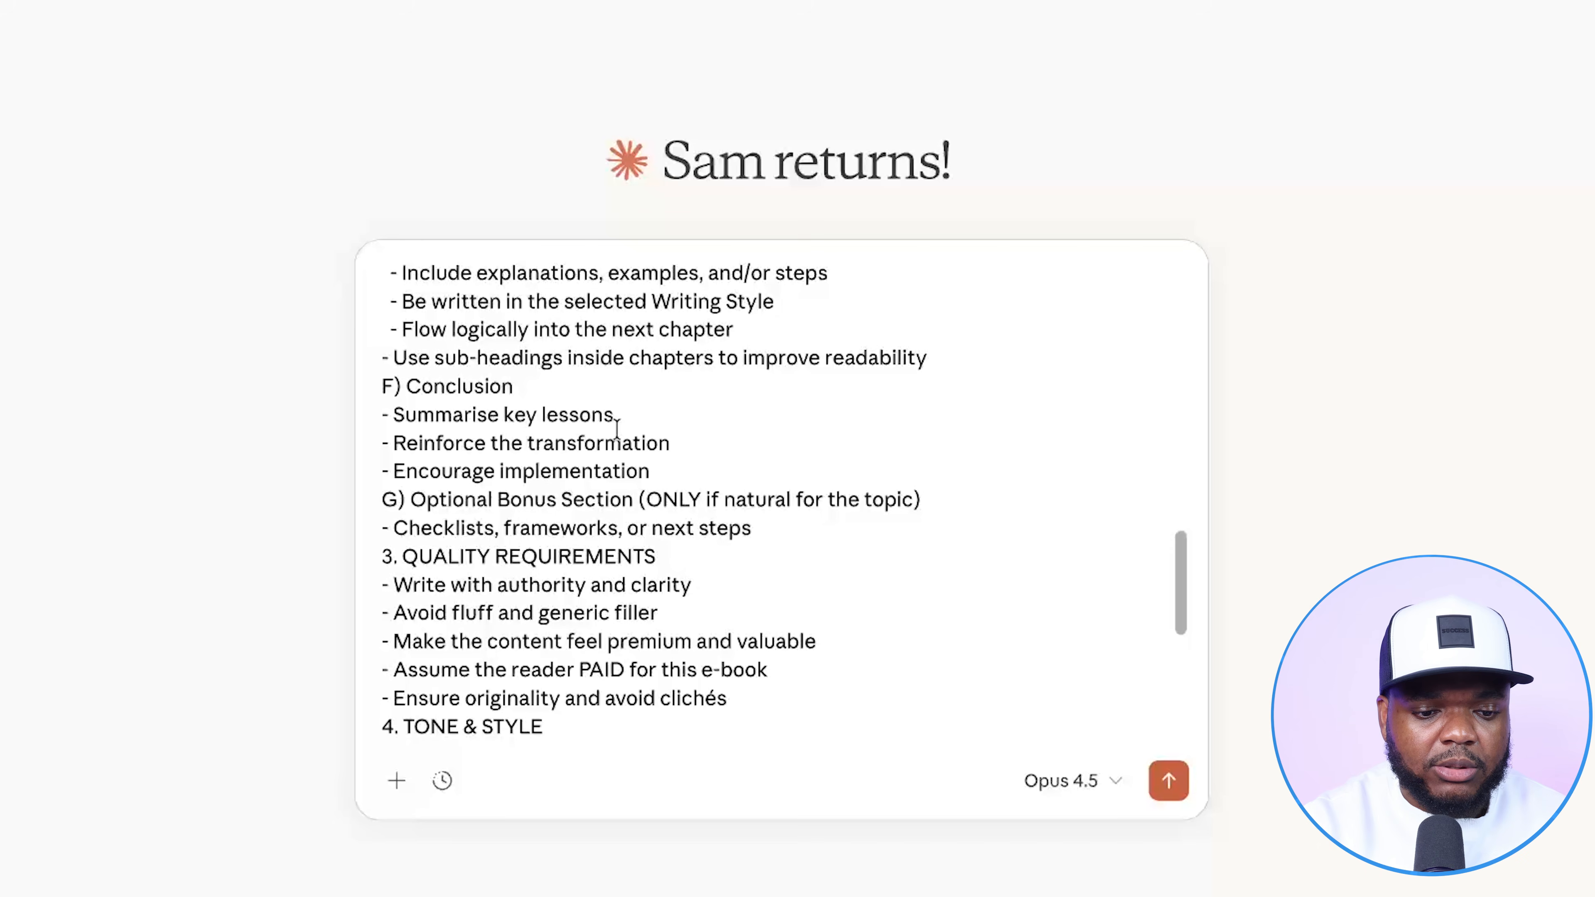
{"action": "scroll", "coordinate": [617, 429], "scroll_direction": "up", "scroll_amount": 10}
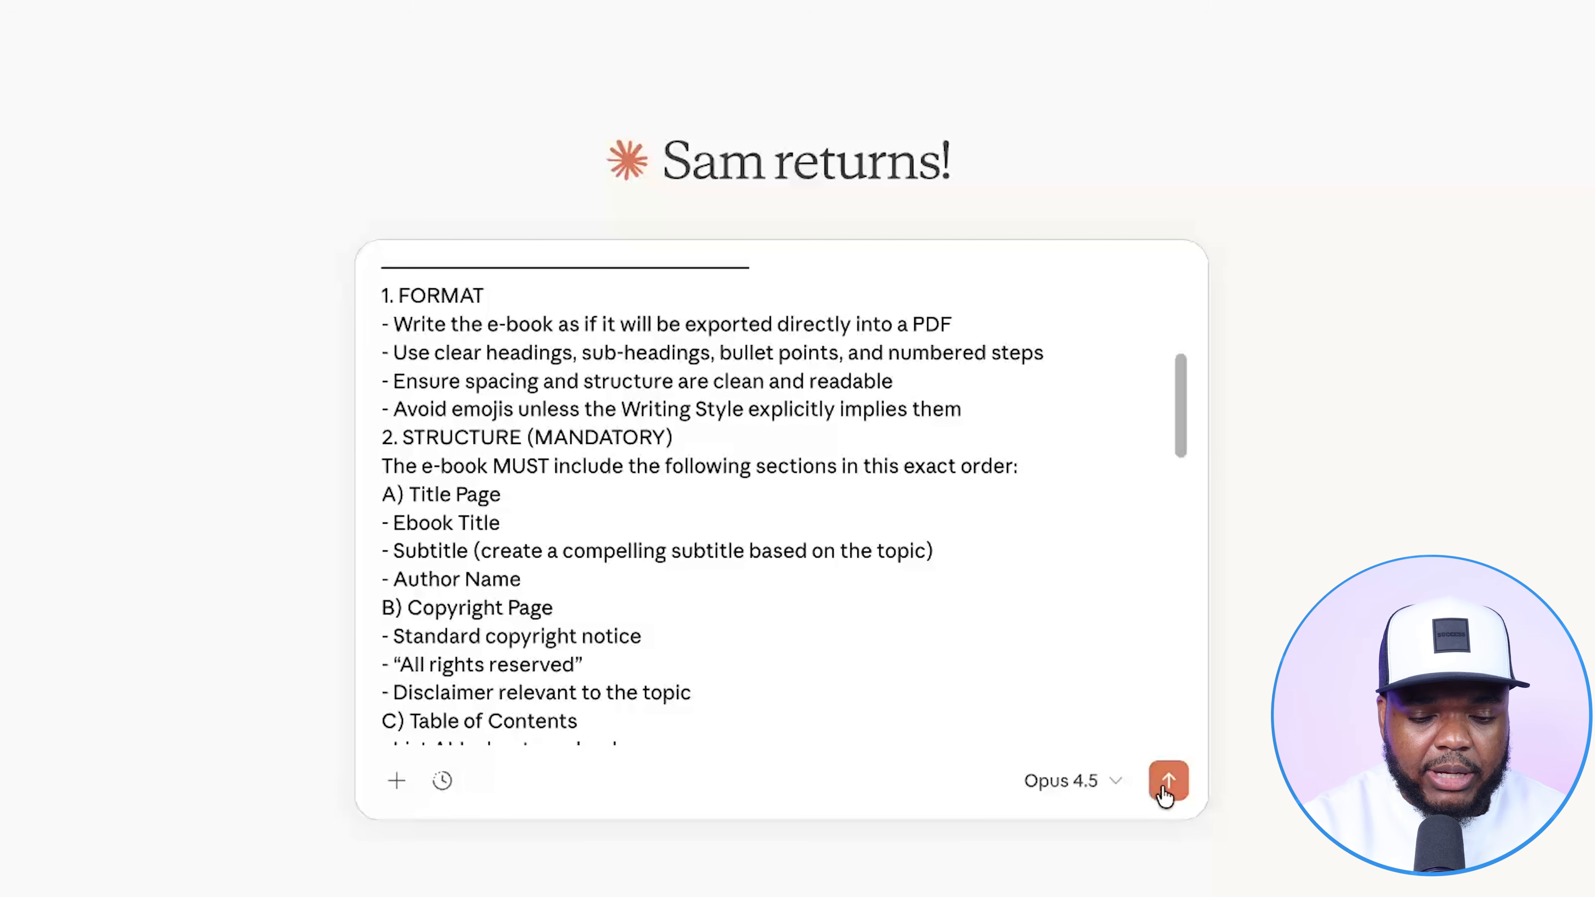
{"action": "left_click", "coordinate": [1165, 793]}
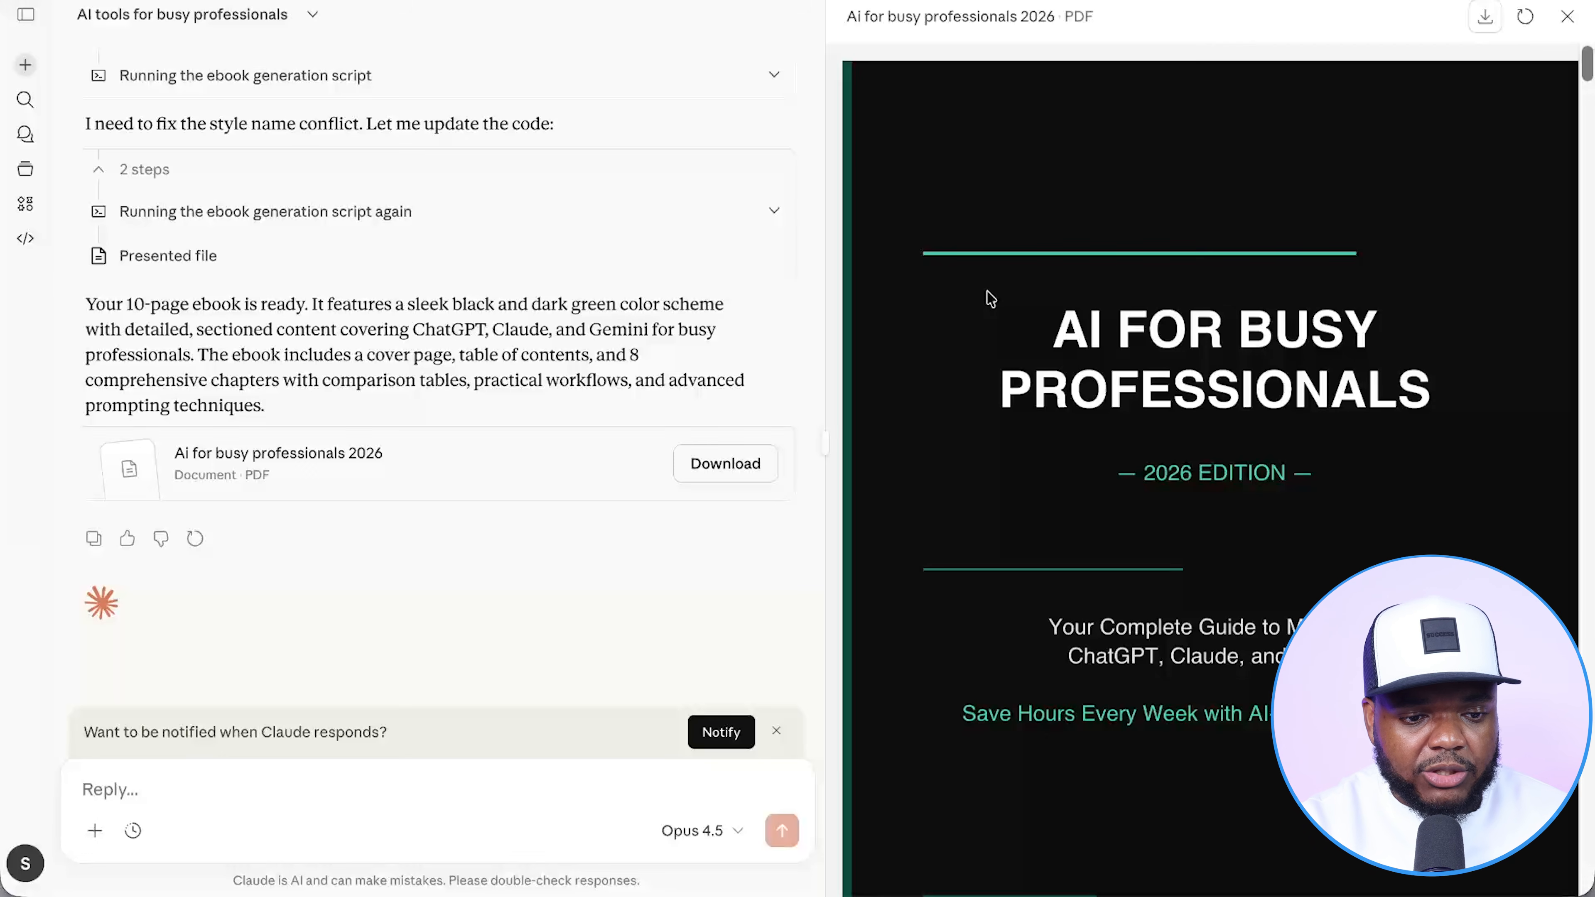
Look through the preview of the "Ai for busy professionals 2026" ebook up to Chapter 02, and open the downloaded PDF.
{"action": "scroll", "coordinate": [1118, 338], "scroll_direction": "down", "scroll_amount": 10}
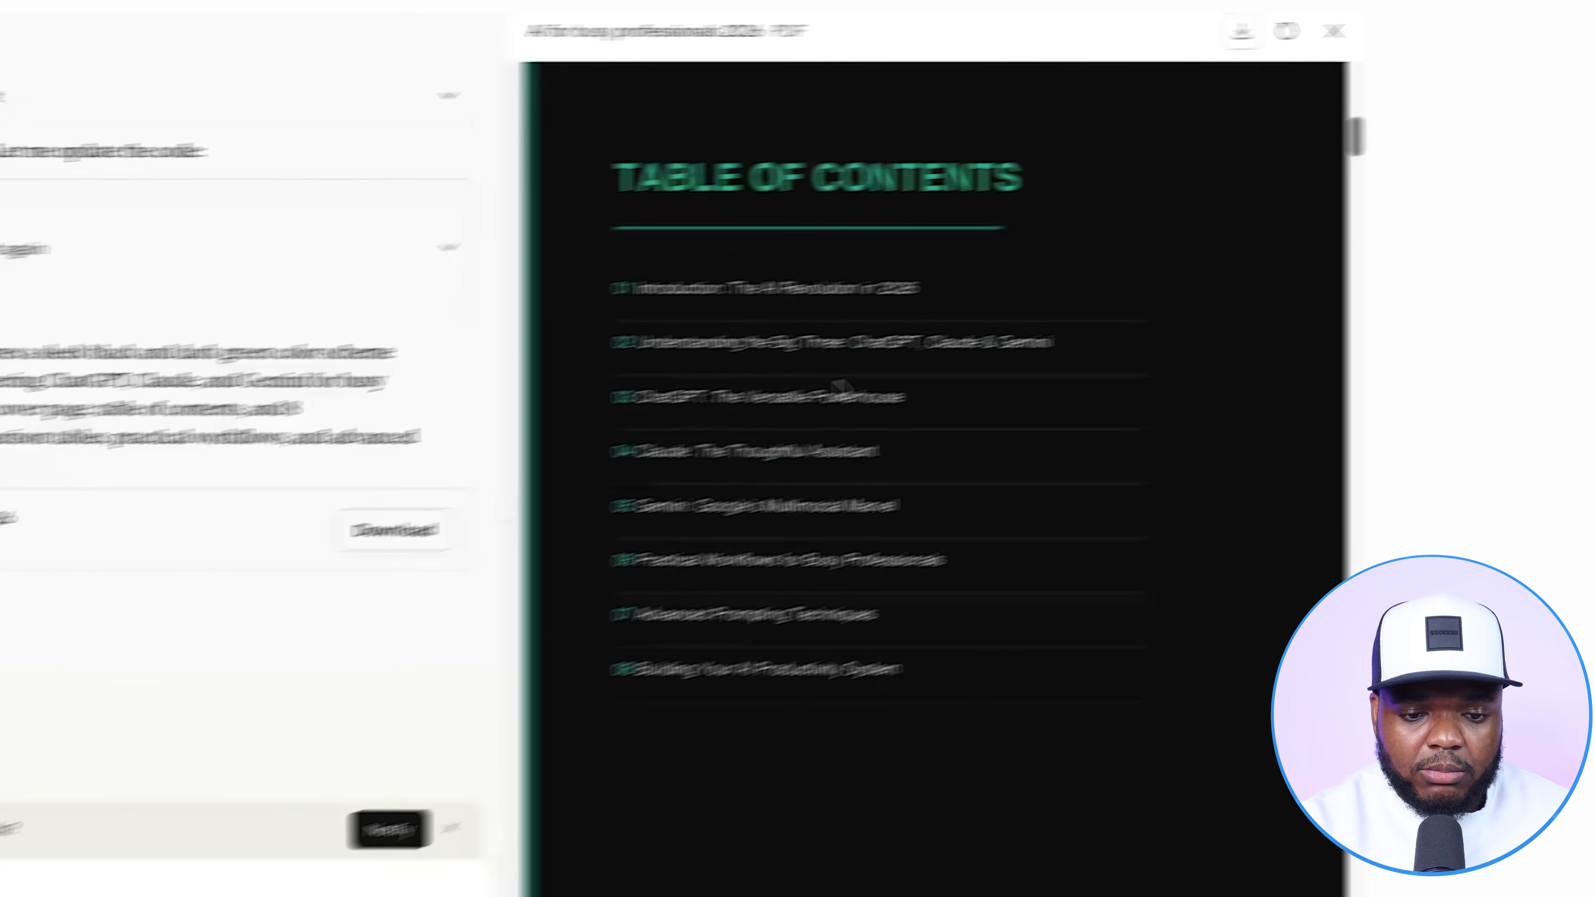
{"action": "scroll", "coordinate": [731, 408], "scroll_direction": "down", "scroll_amount": 5}
{"action": "scroll", "coordinate": [731, 409], "scroll_direction": "down", "scroll_amount": 8}
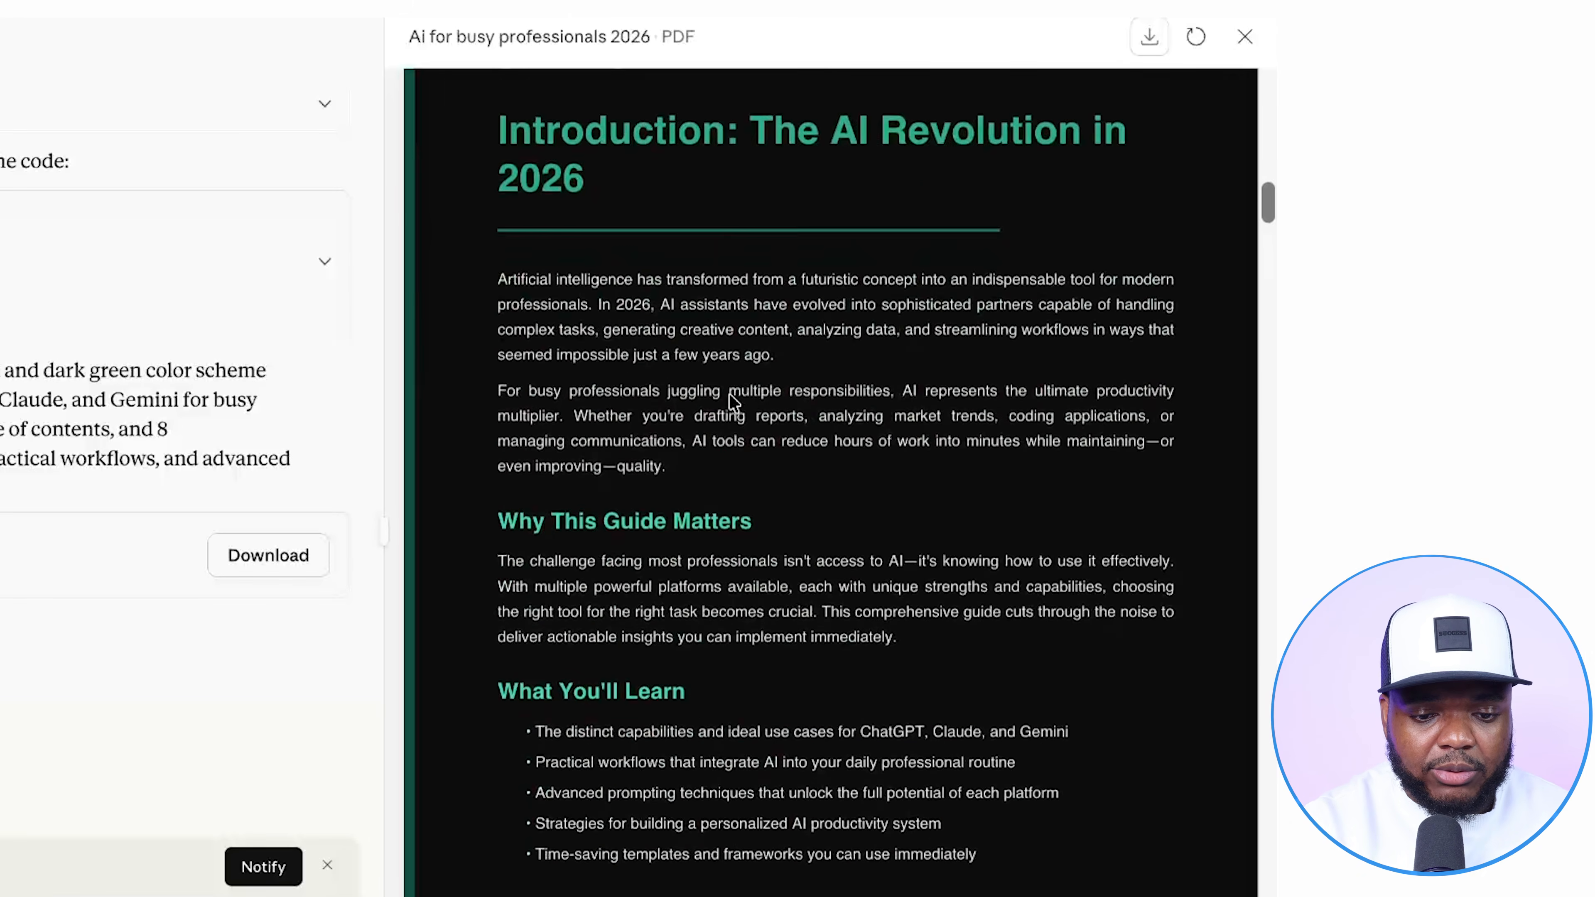
{"action": "scroll", "coordinate": [733, 402], "scroll_direction": "down", "scroll_amount": 4}
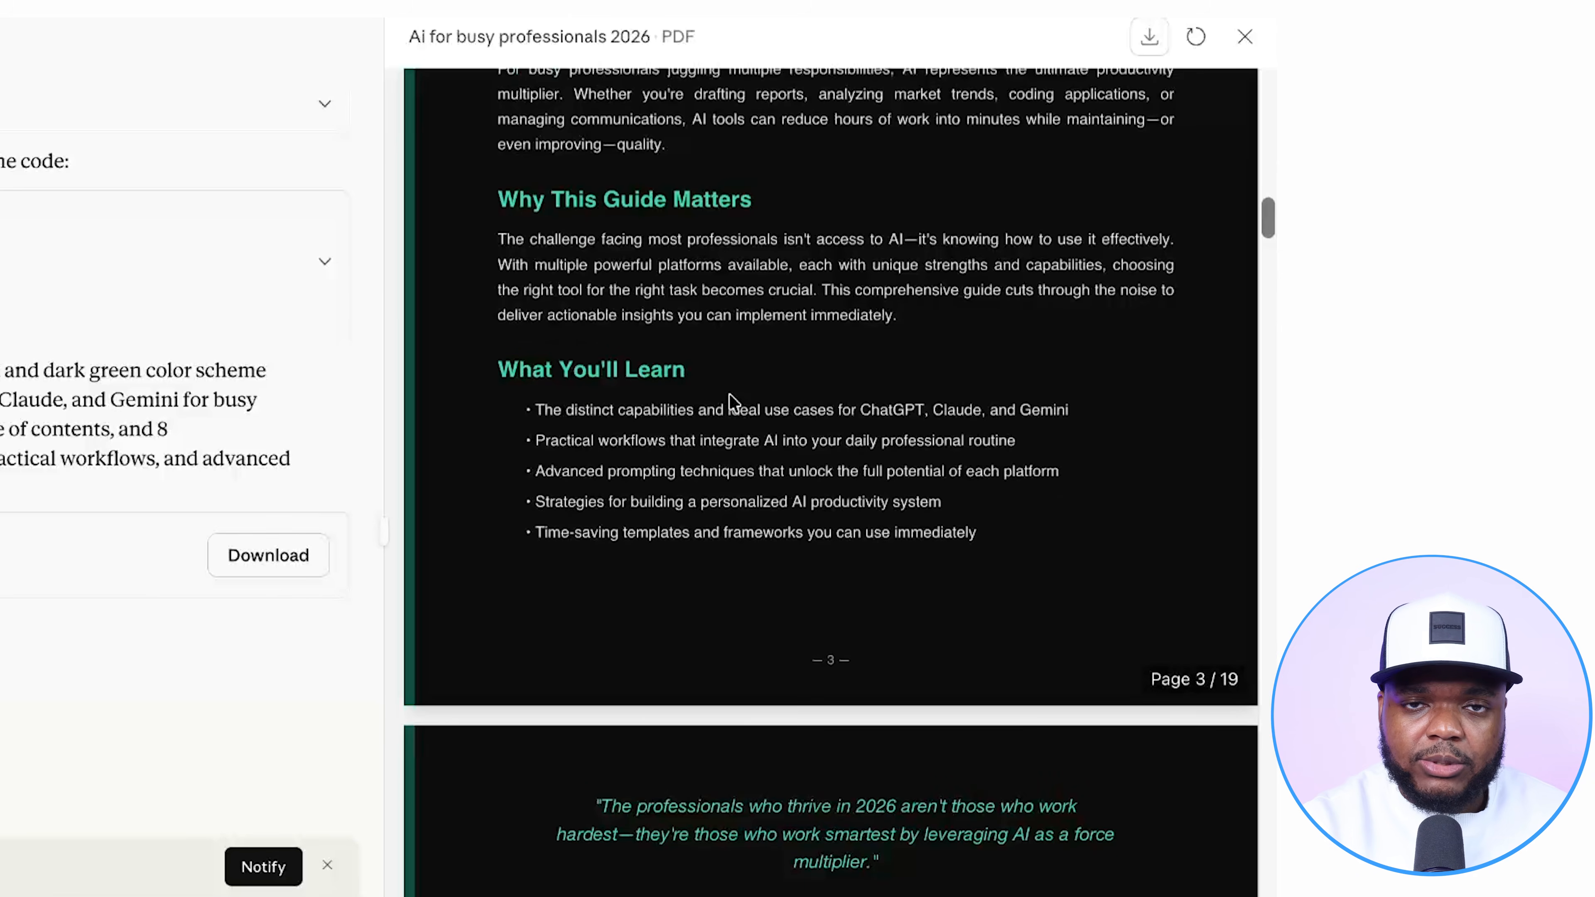
{"action": "scroll", "coordinate": [729, 394], "scroll_direction": "down", "scroll_amount": 10}
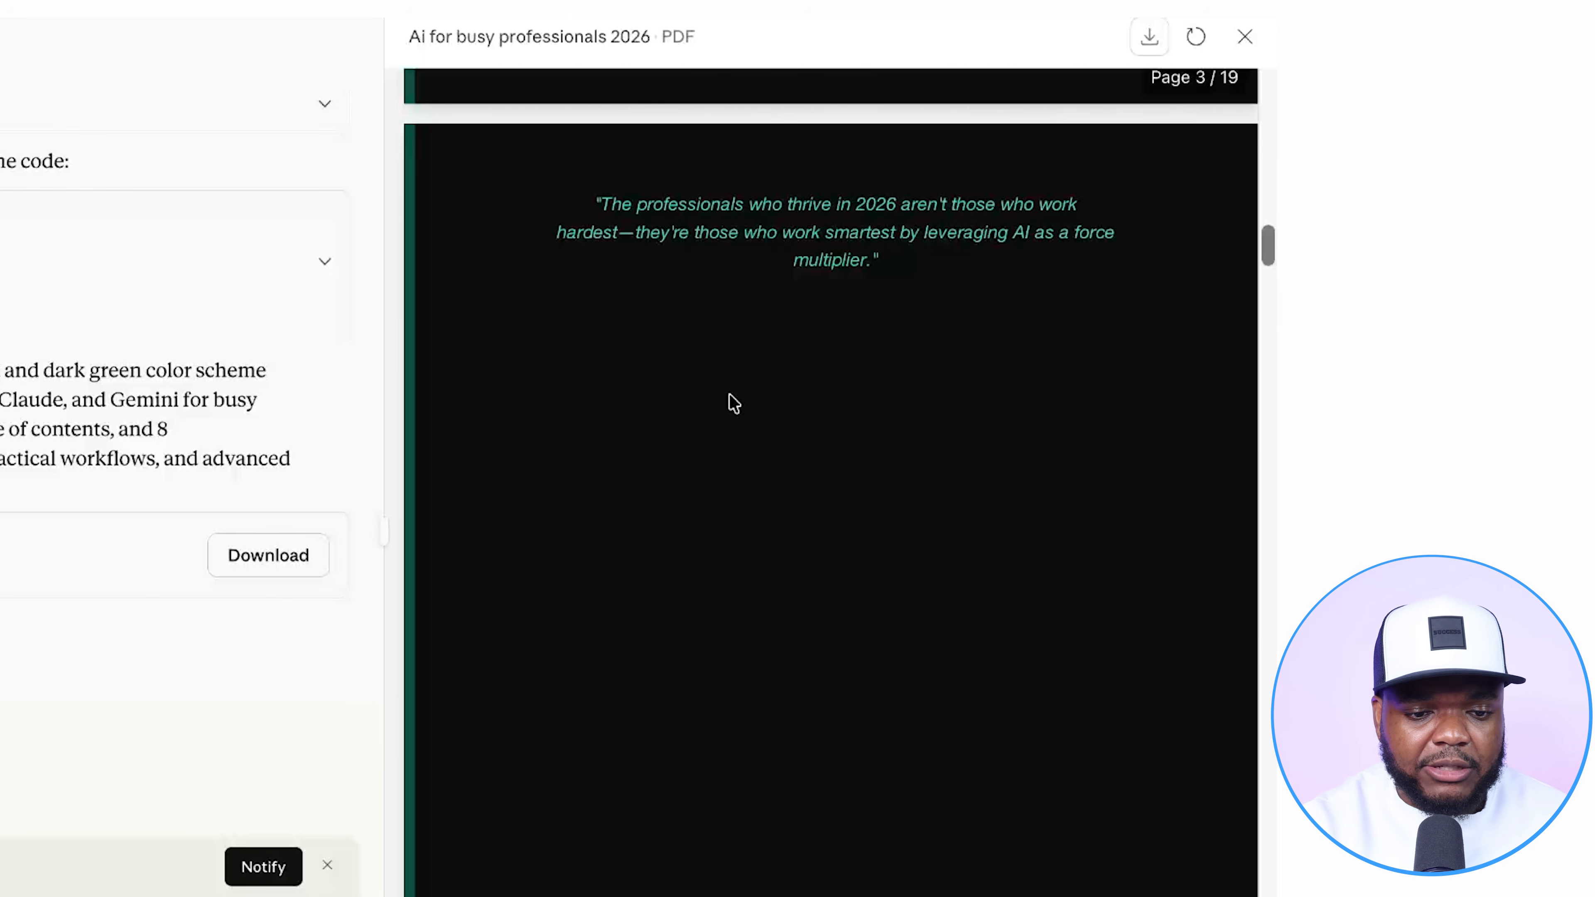
{"action": "scroll", "coordinate": [734, 402], "scroll_direction": "down", "scroll_amount": 20}
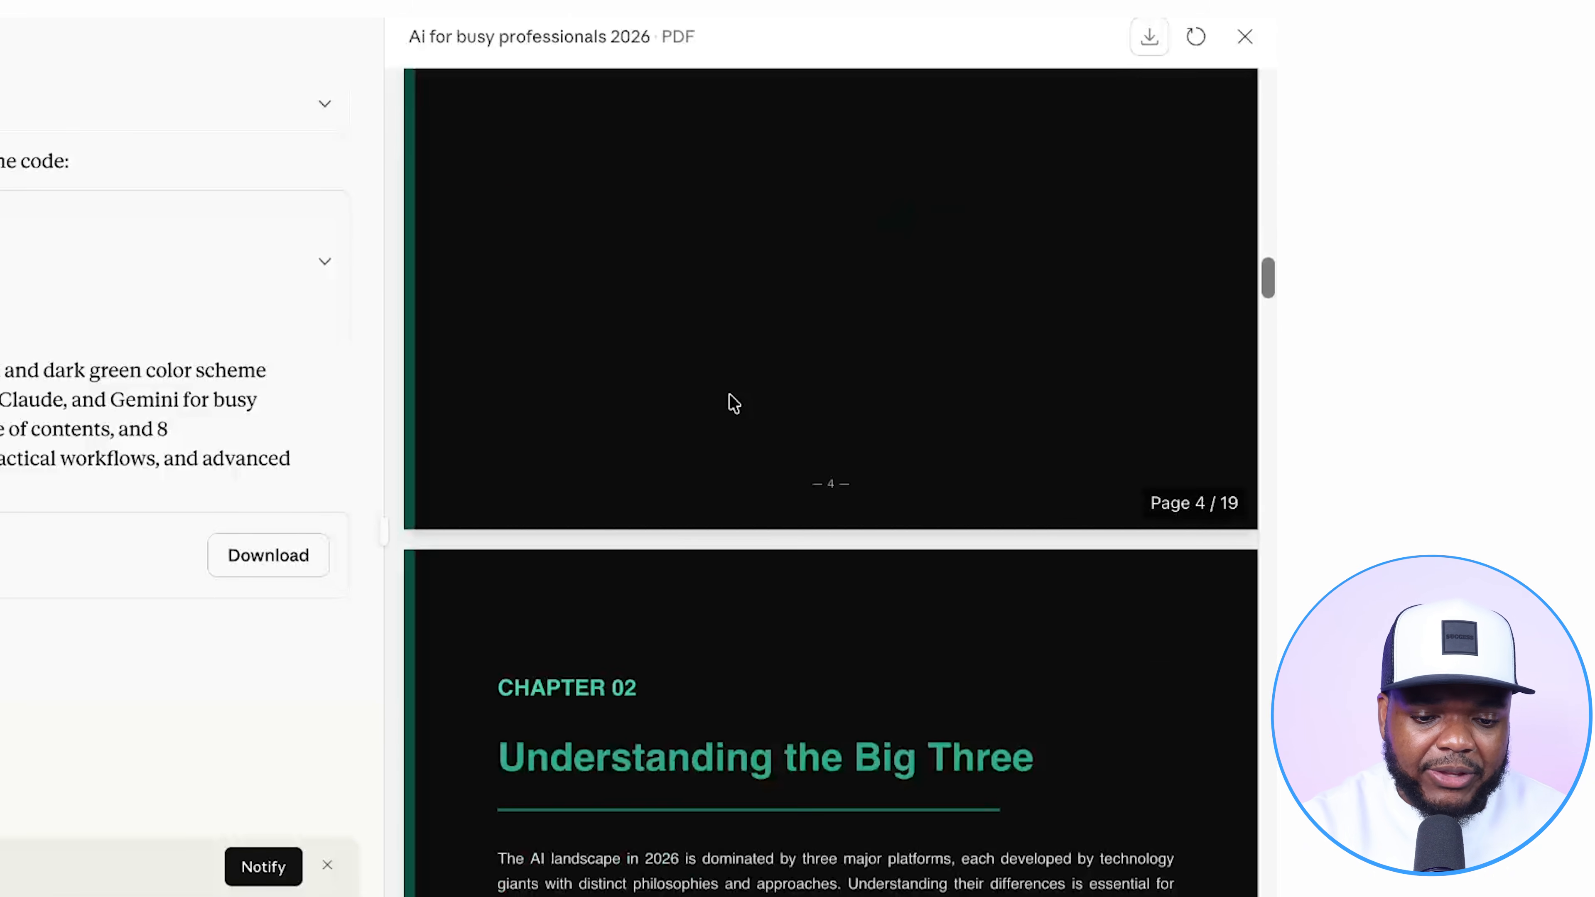
{"action": "scroll", "coordinate": [729, 394], "scroll_direction": "up", "scroll_amount": 1}
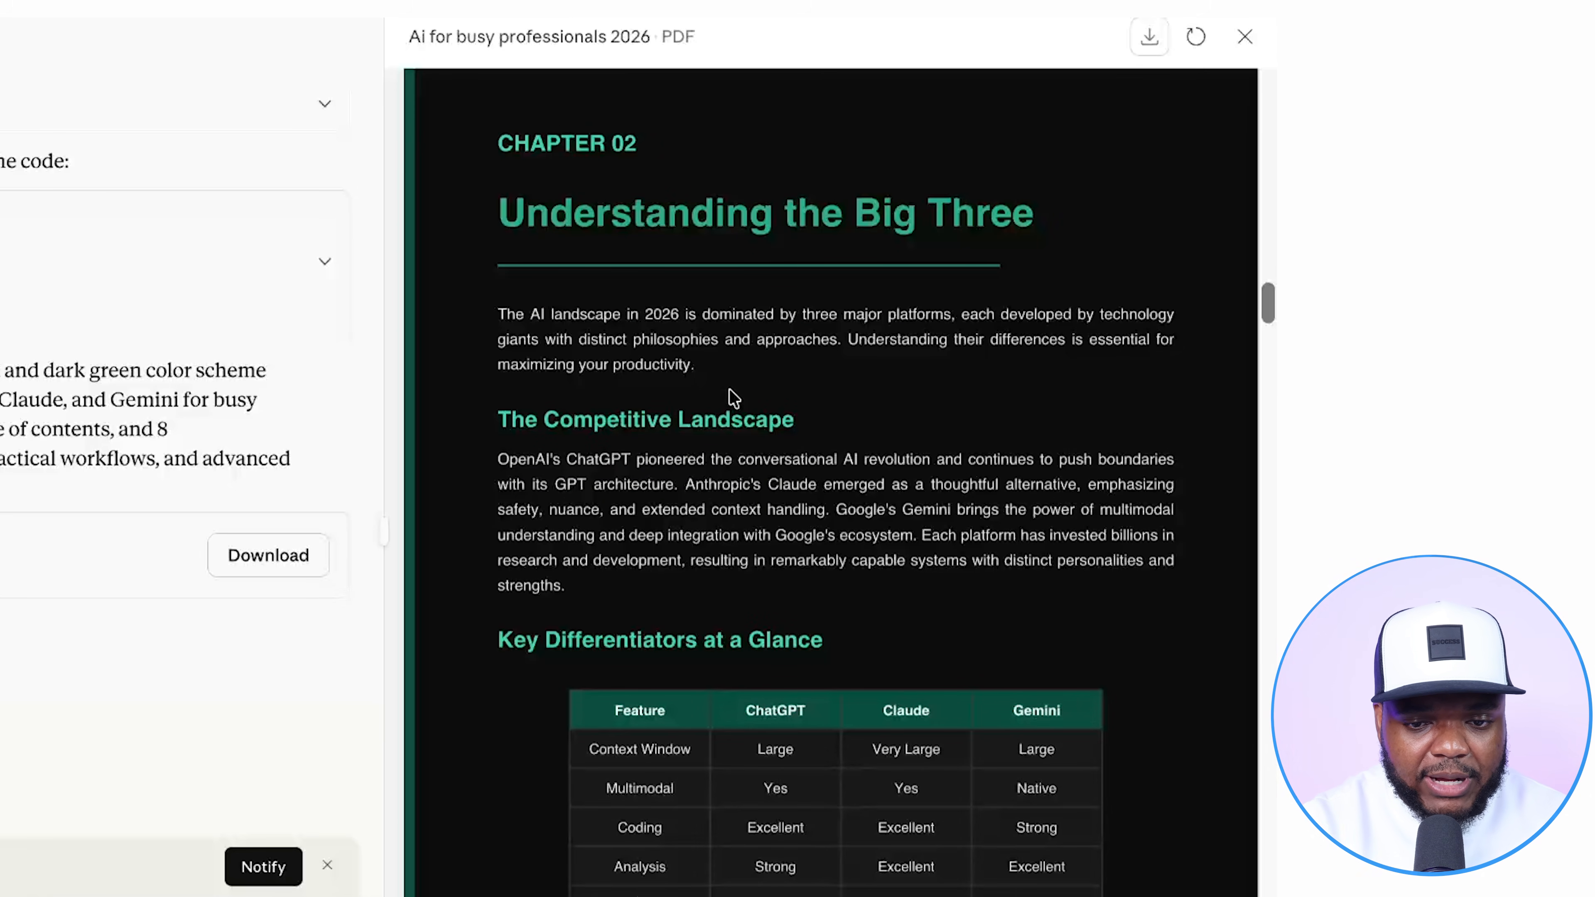
{"action": "left_click", "coordinate": [1144, 48]}
{"action": "left_click", "coordinate": [835, 39]}
Examine the cover, table of contents and Chapters 01 to 03 of the ebook in the PDF viewer.
{"action": "scroll", "coordinate": [744, 213], "scroll_direction": "down", "scroll_amount": 10}
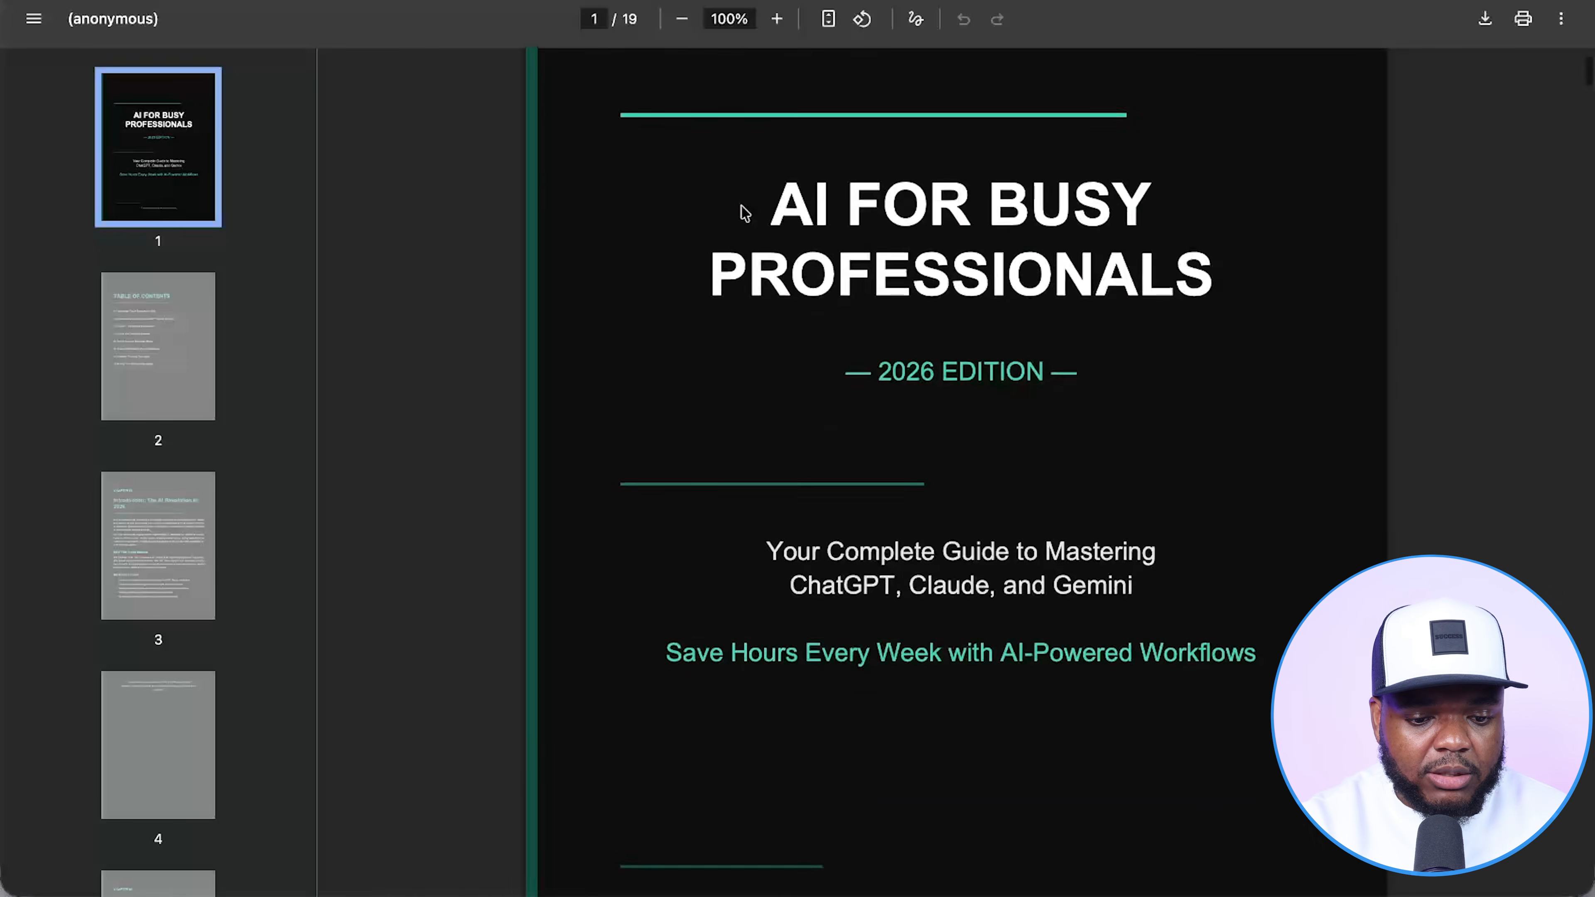
{"action": "scroll", "coordinate": [744, 214], "scroll_direction": "down", "scroll_amount": 7}
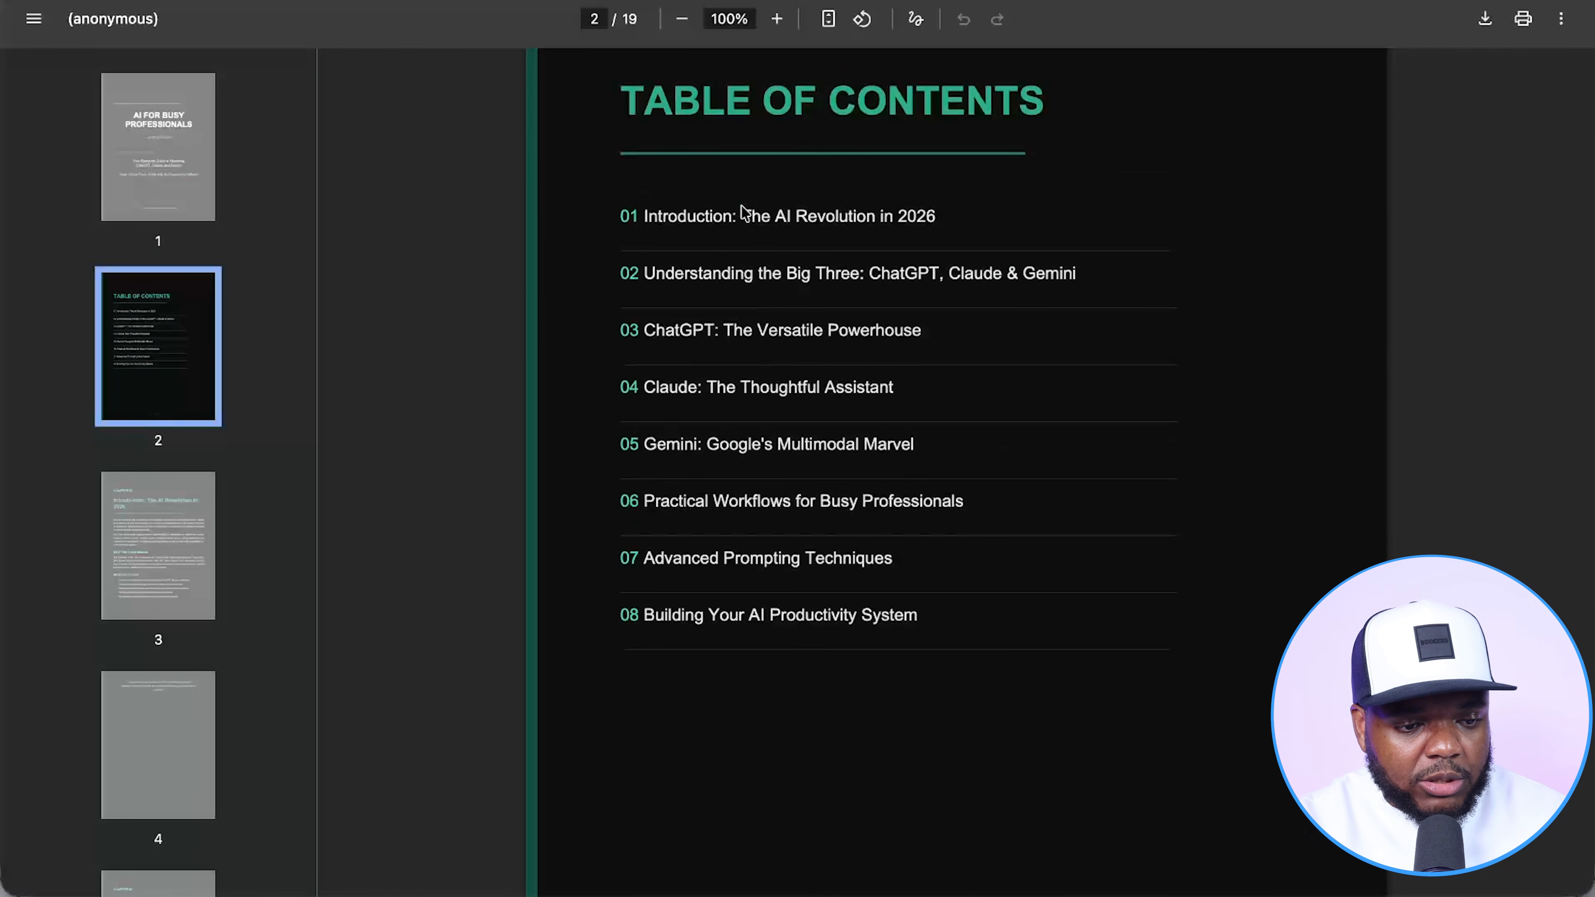
{"action": "scroll", "coordinate": [745, 213], "scroll_direction": "down", "scroll_amount": 12}
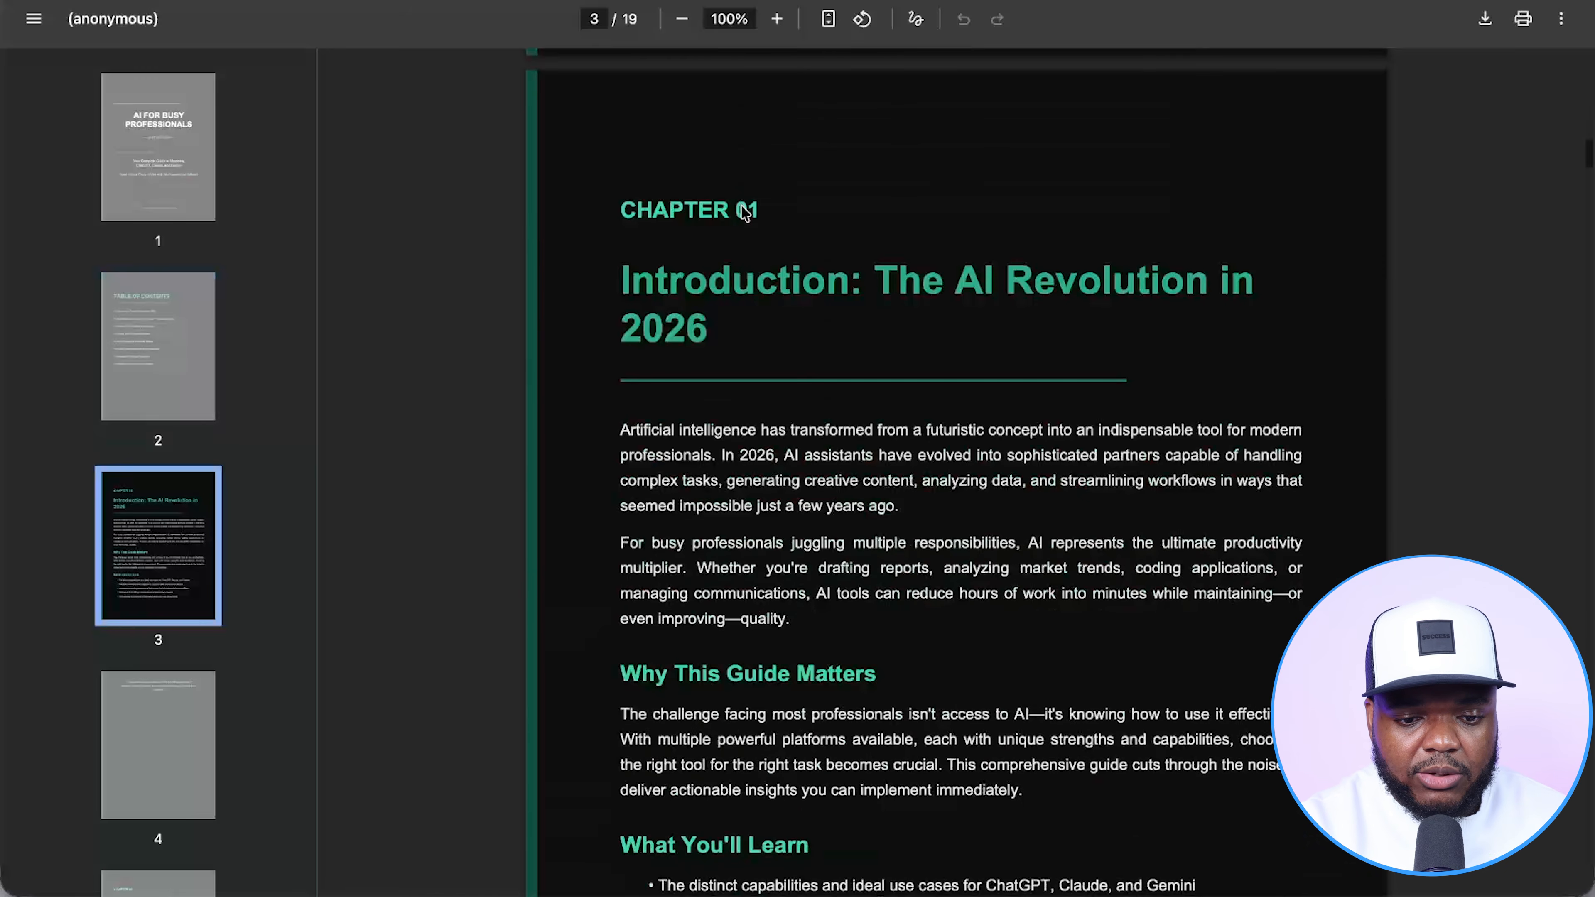
{"action": "scroll", "coordinate": [744, 213], "scroll_direction": "down", "scroll_amount": 5}
{"action": "scroll", "coordinate": [742, 204], "scroll_direction": "down", "scroll_amount": 20}
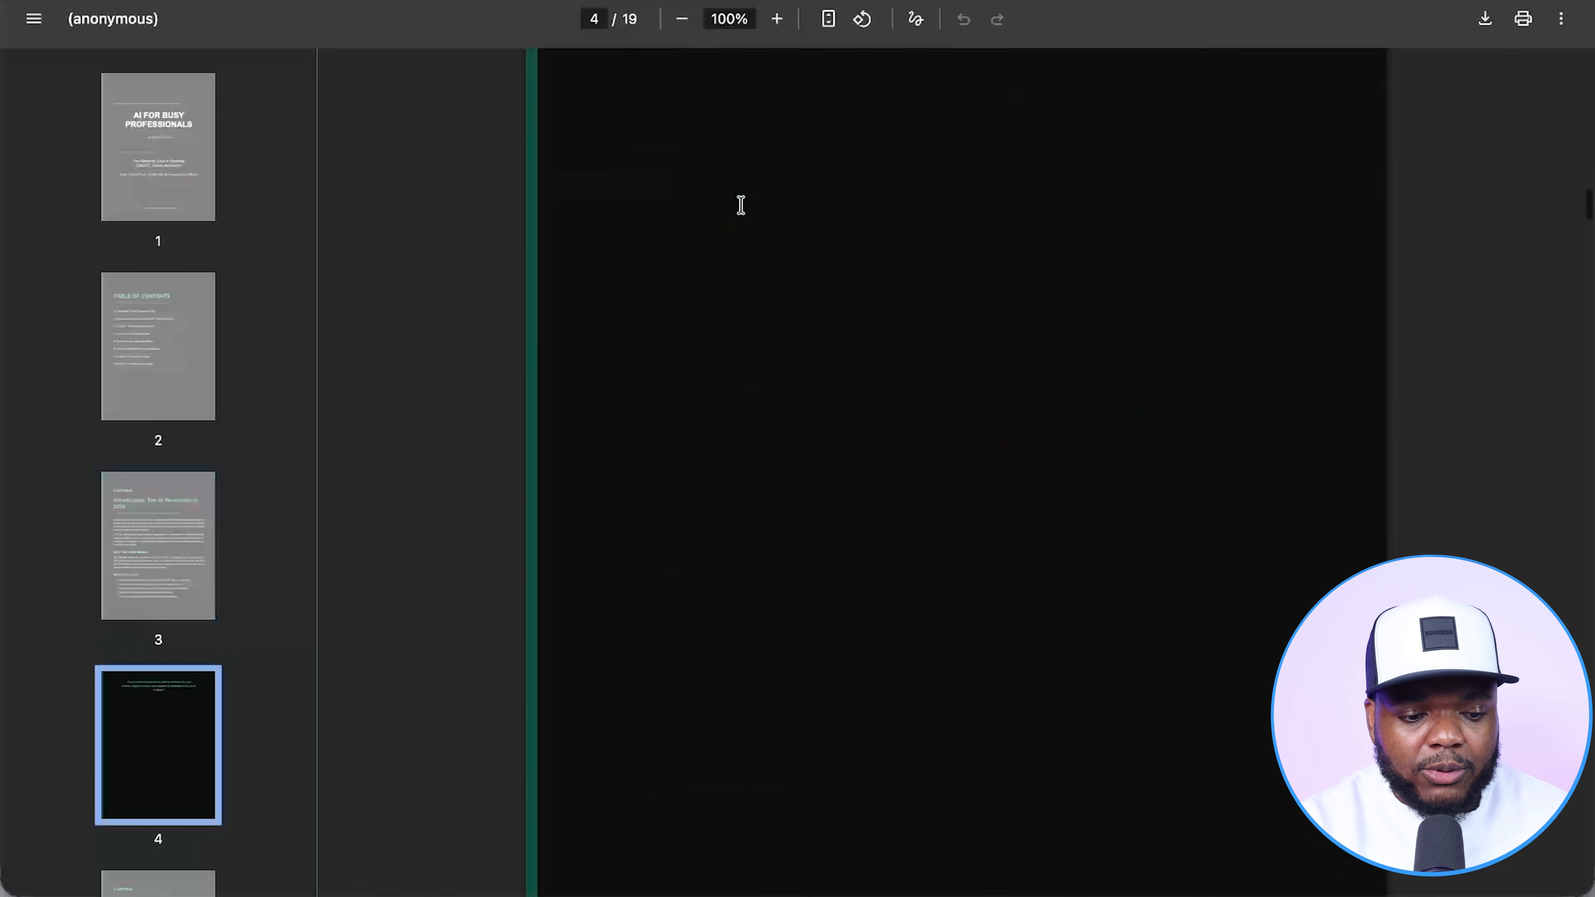
{"action": "scroll", "coordinate": [741, 204], "scroll_direction": "down", "scroll_amount": 5}
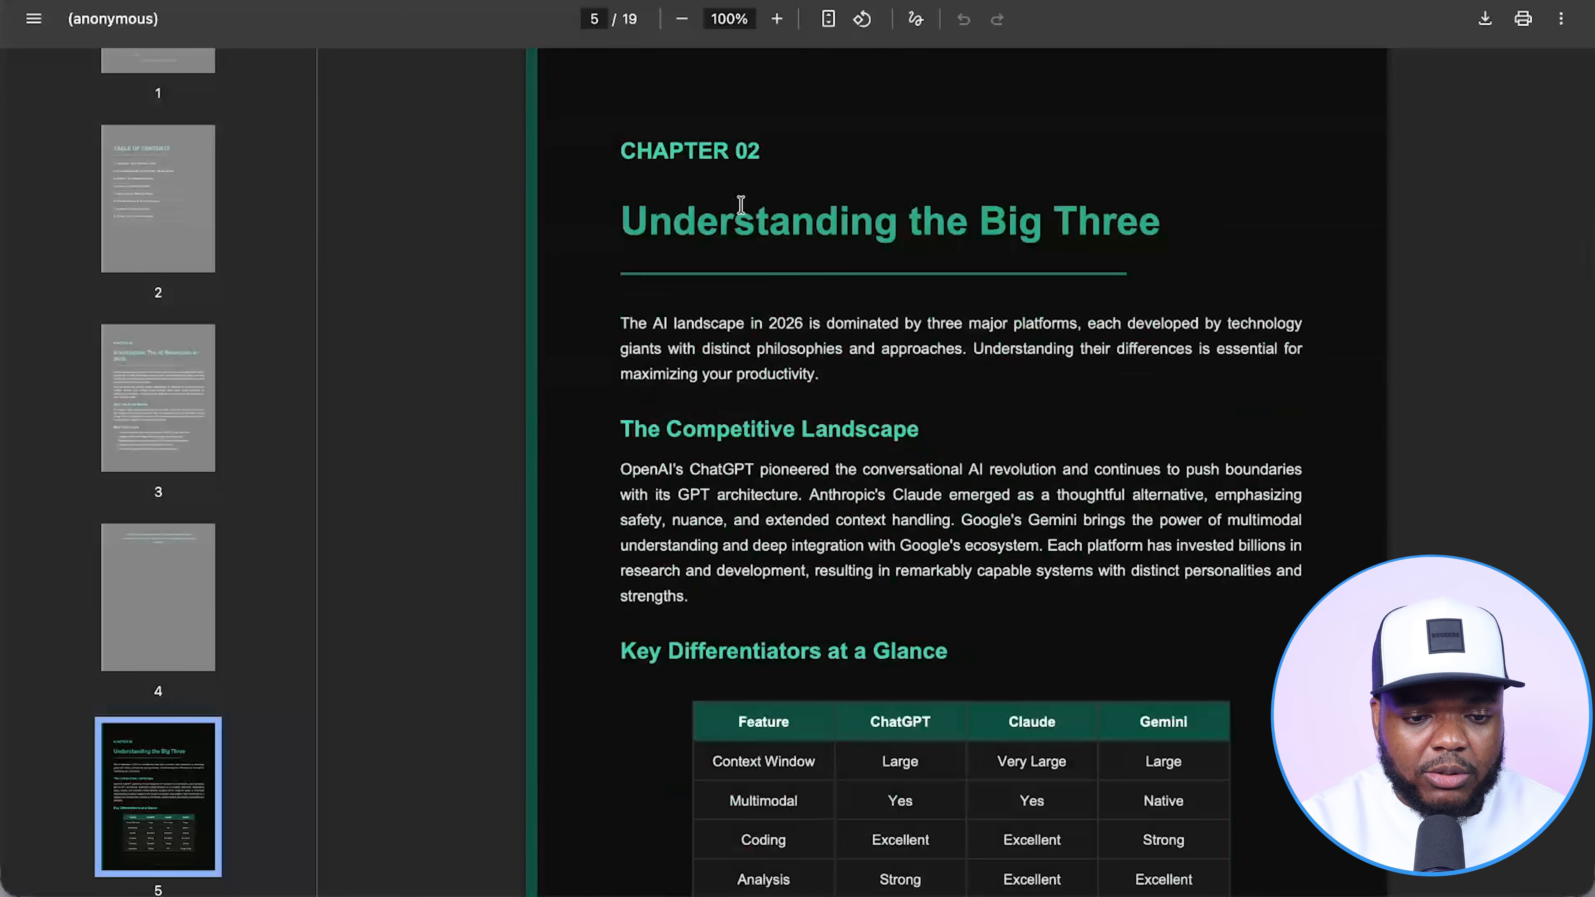
{"action": "scroll", "coordinate": [741, 204], "scroll_direction": "down", "scroll_amount": 6}
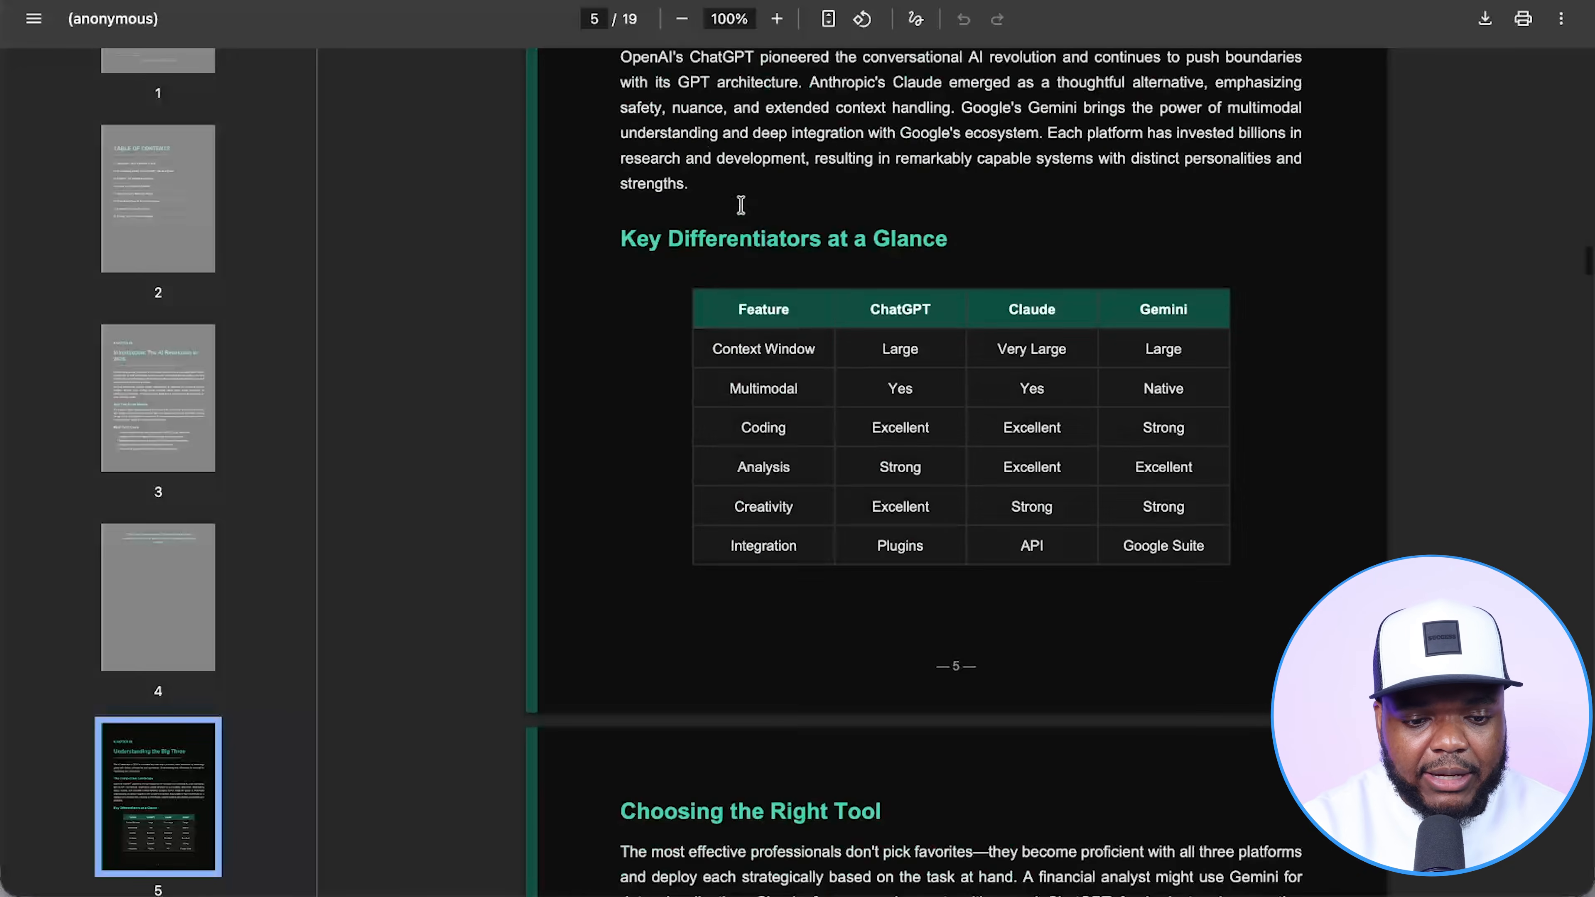
{"action": "scroll", "coordinate": [741, 205], "scroll_direction": "down", "scroll_amount": 20}
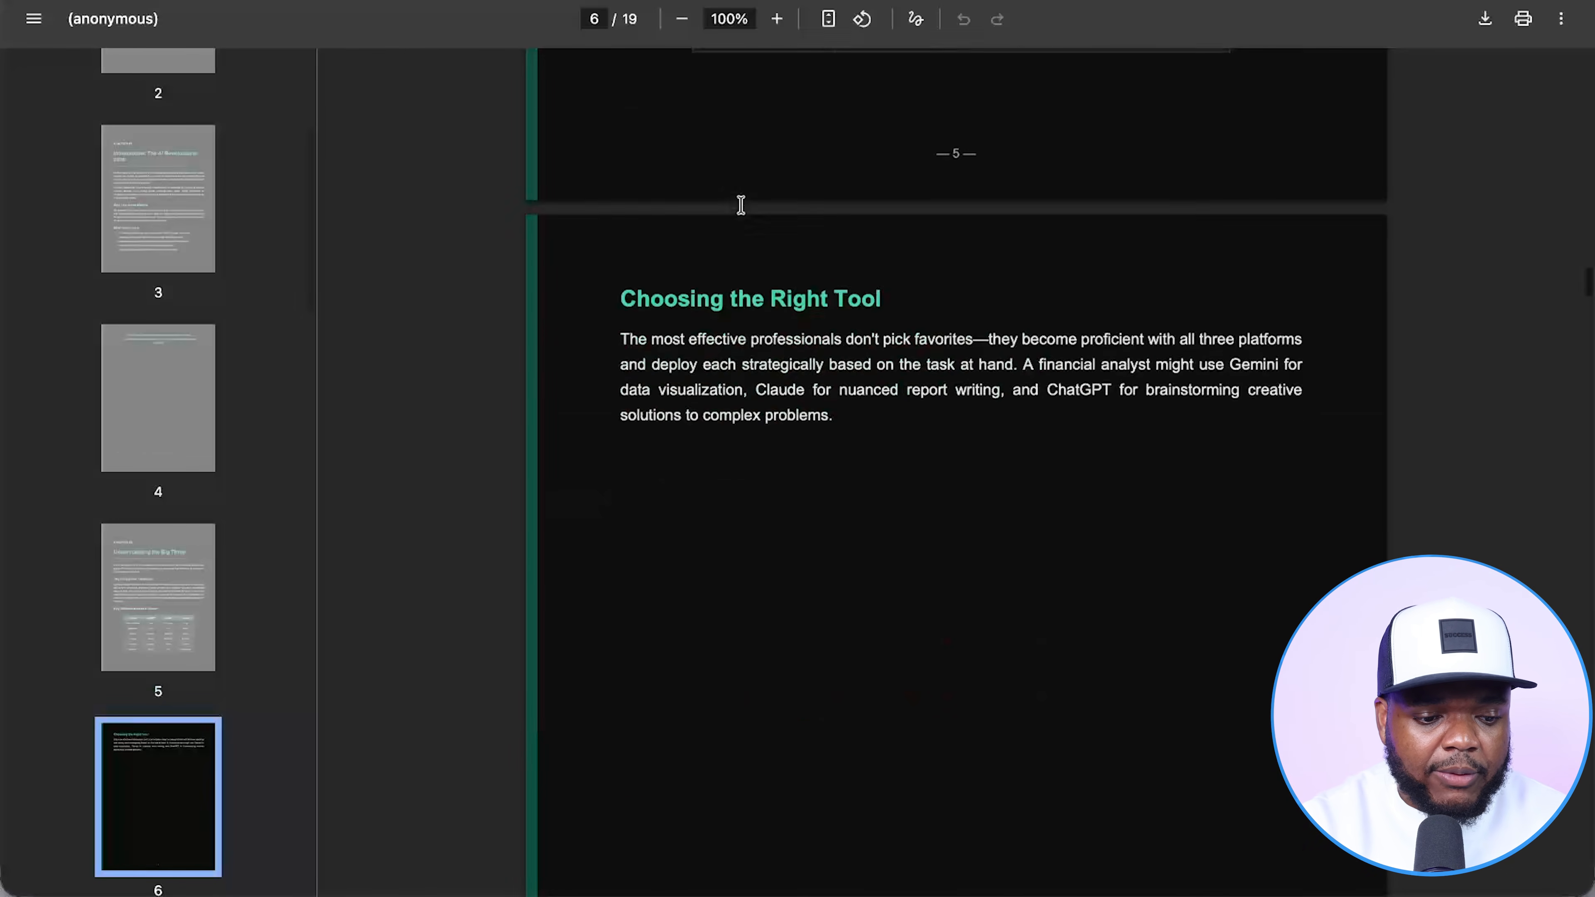
{"action": "scroll", "coordinate": [741, 205], "scroll_direction": "down", "scroll_amount": 1}
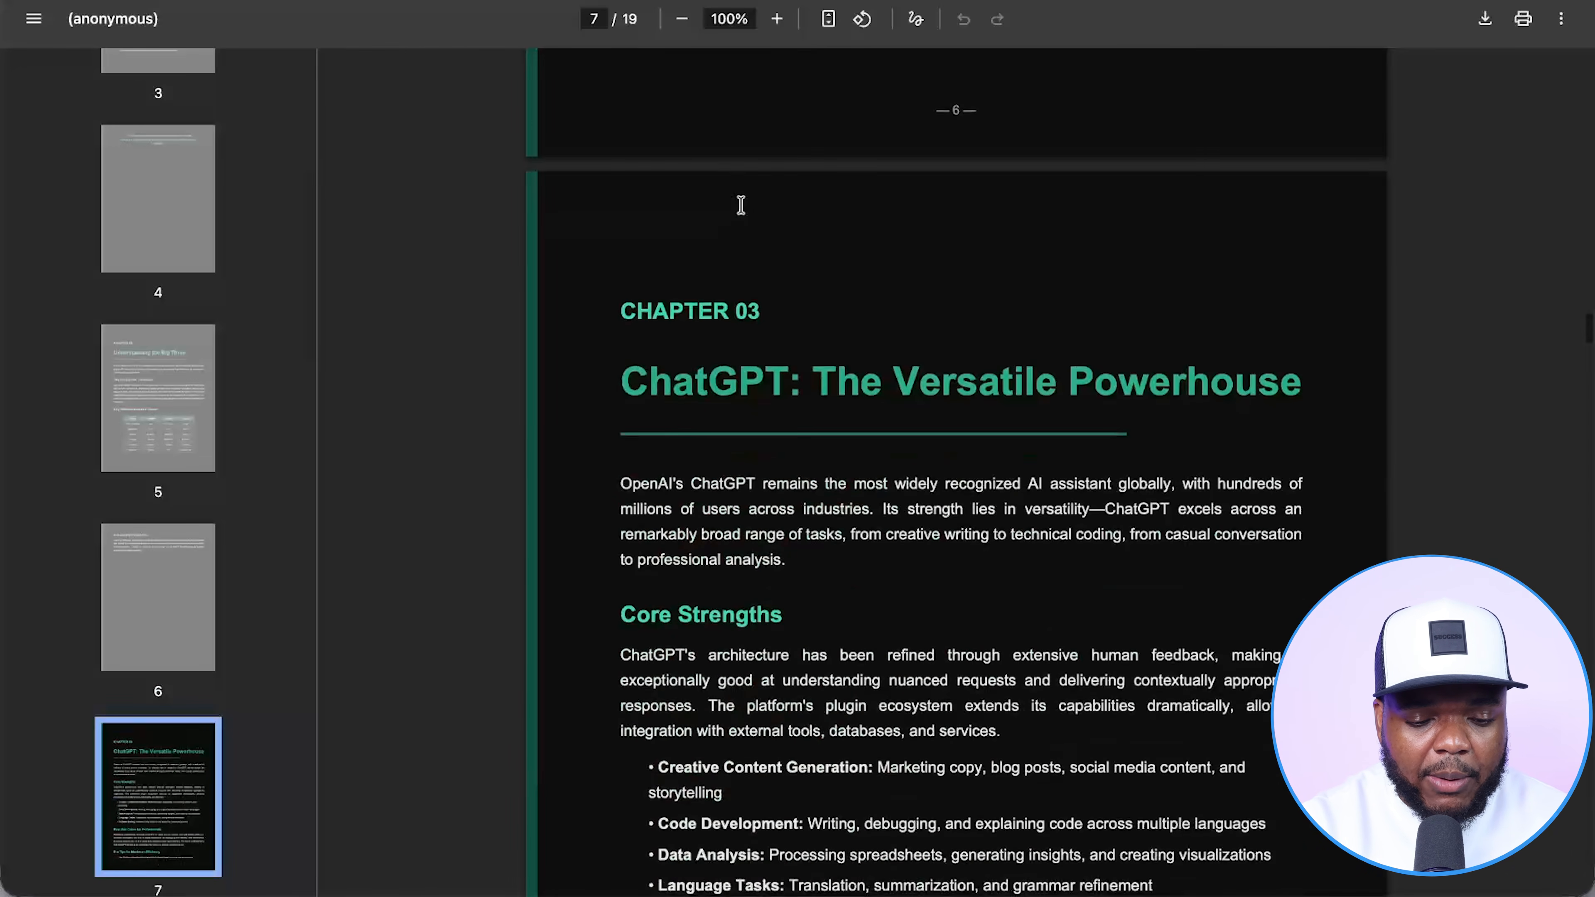
Examine the rest of Chapter 03 and the pages that follow it in the ebook PDF.
{"action": "scroll", "coordinate": [741, 205], "scroll_direction": "down", "scroll_amount": 14}
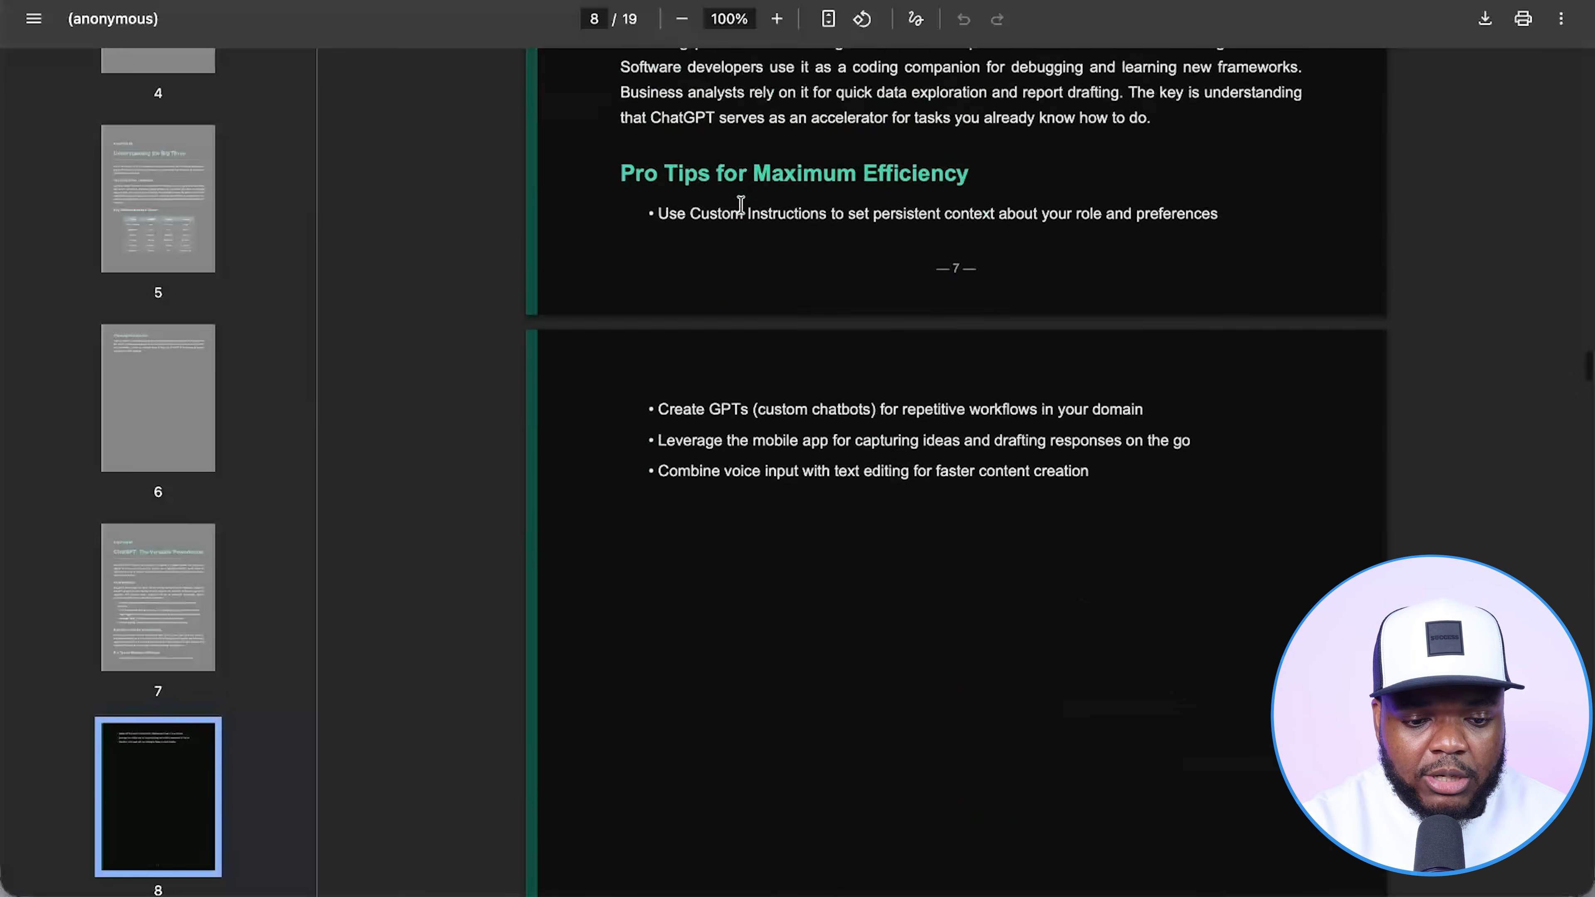
{"action": "scroll", "coordinate": [741, 204], "scroll_direction": "down", "scroll_amount": 2}
{"action": "scroll", "coordinate": [741, 204], "scroll_direction": "down", "scroll_amount": 10}
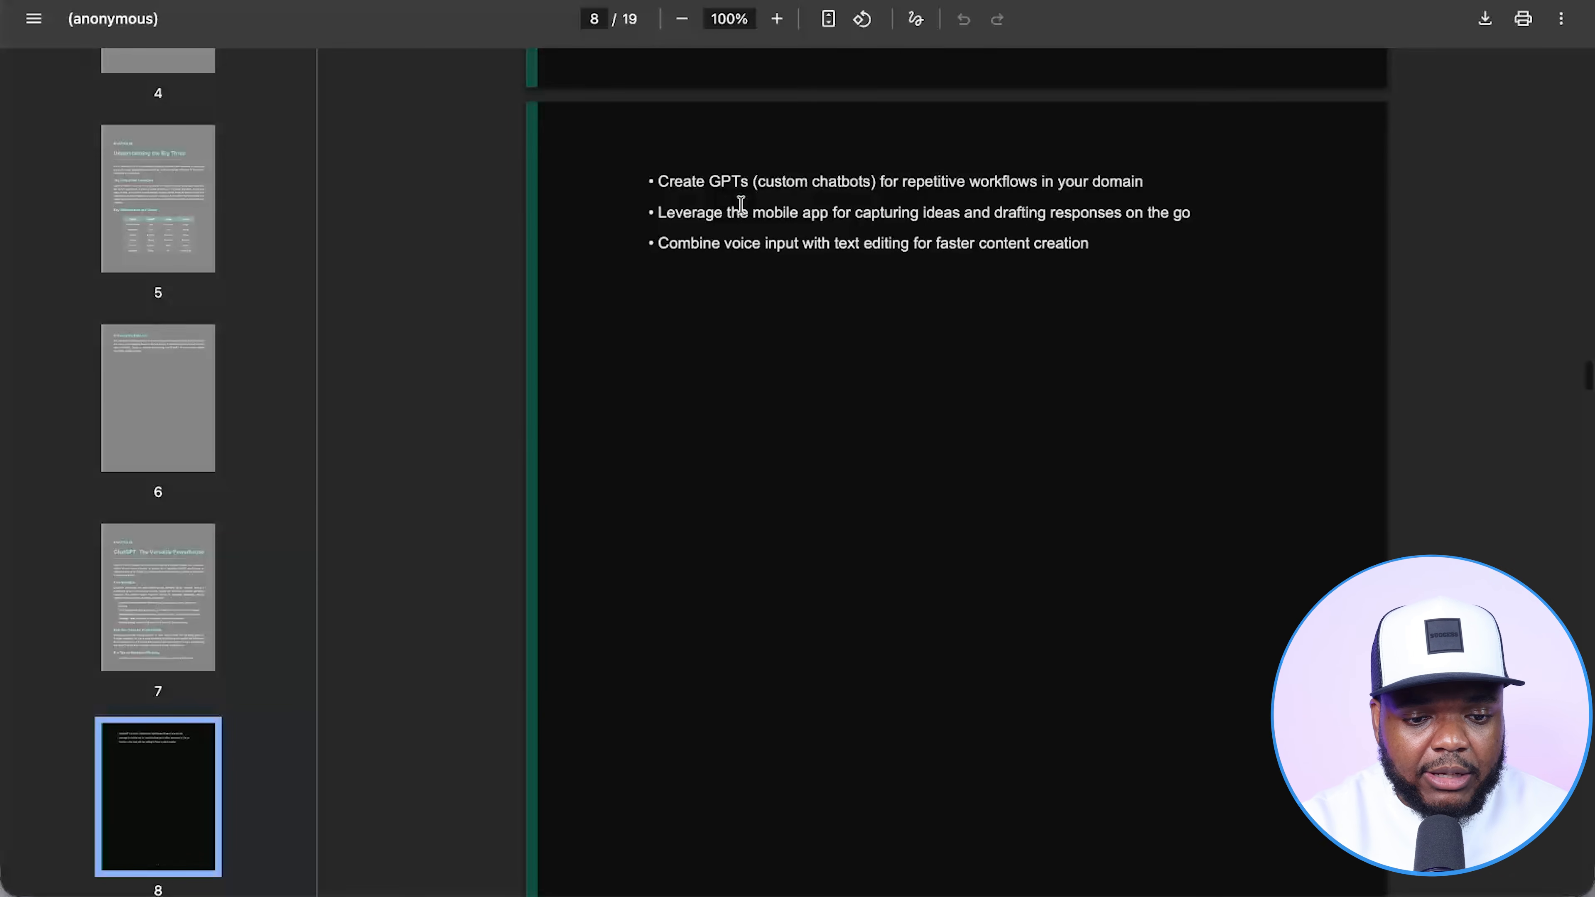
{"action": "scroll", "coordinate": [741, 204], "scroll_direction": "down", "scroll_amount": 15}
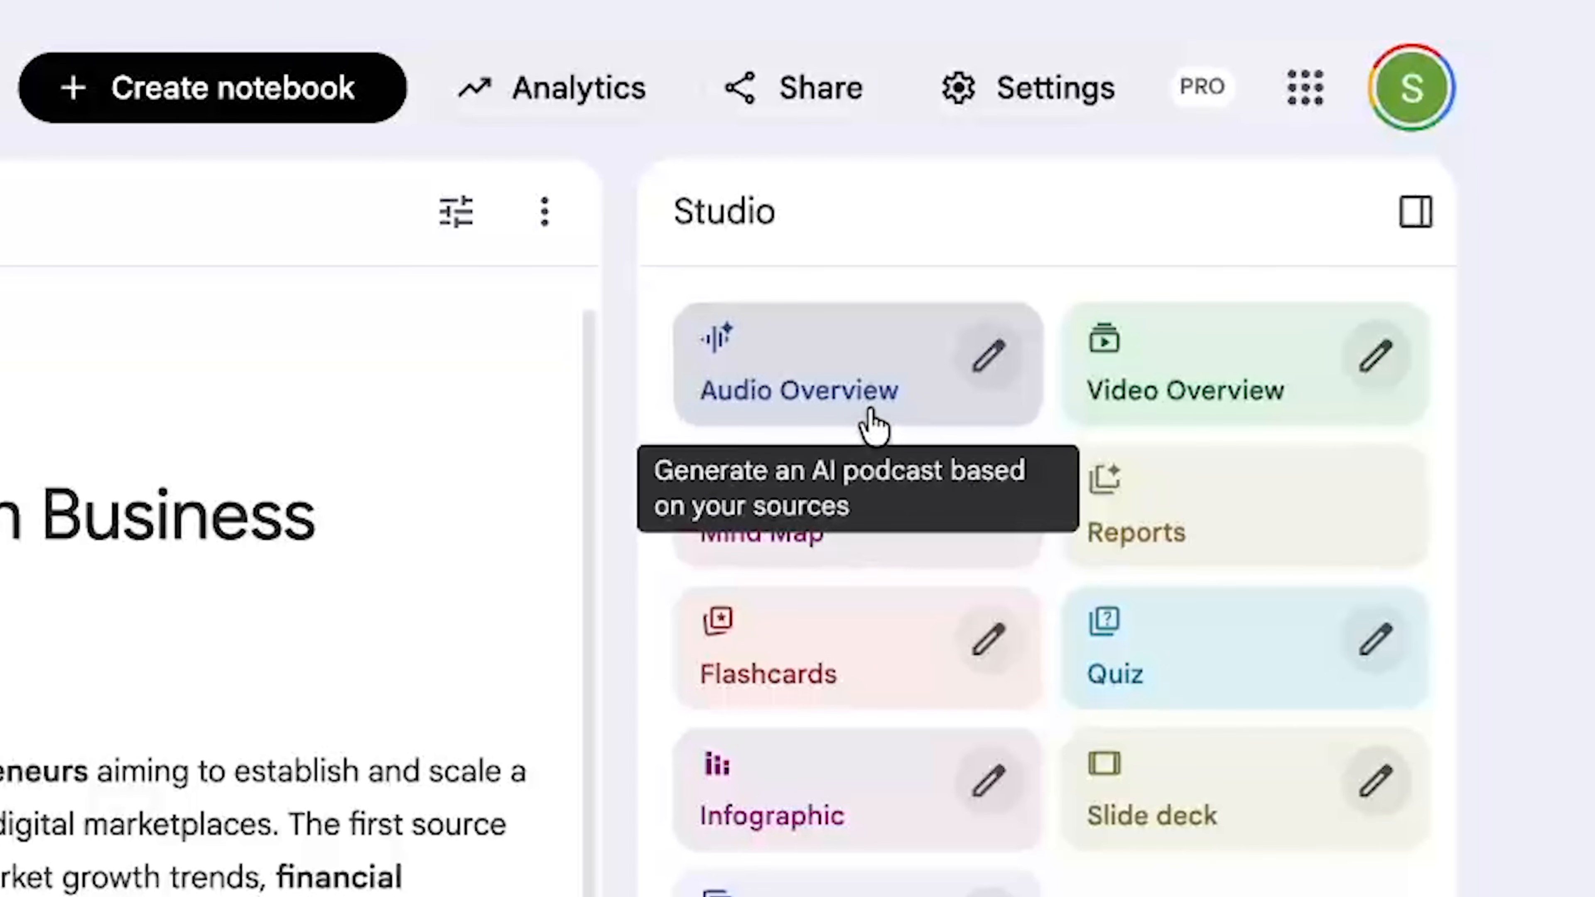
Switch to NotebookLM and create a new notebook with its web source search ready for a topic.
{"action": "left_click", "coordinate": [991, 371]}
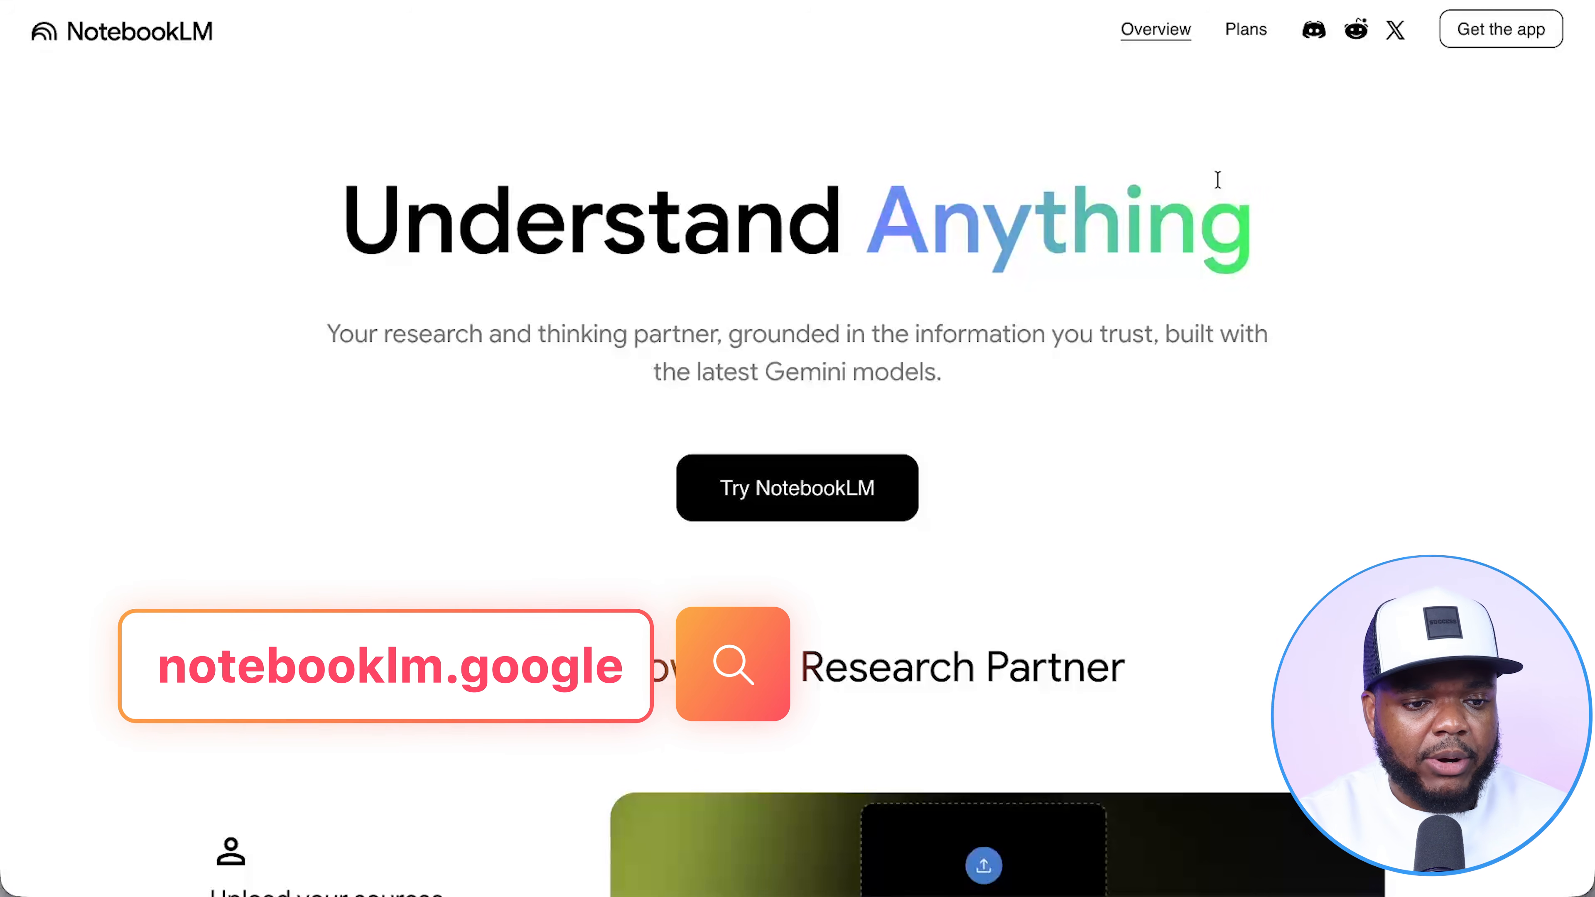
{"action": "left_click", "coordinate": [805, 512]}
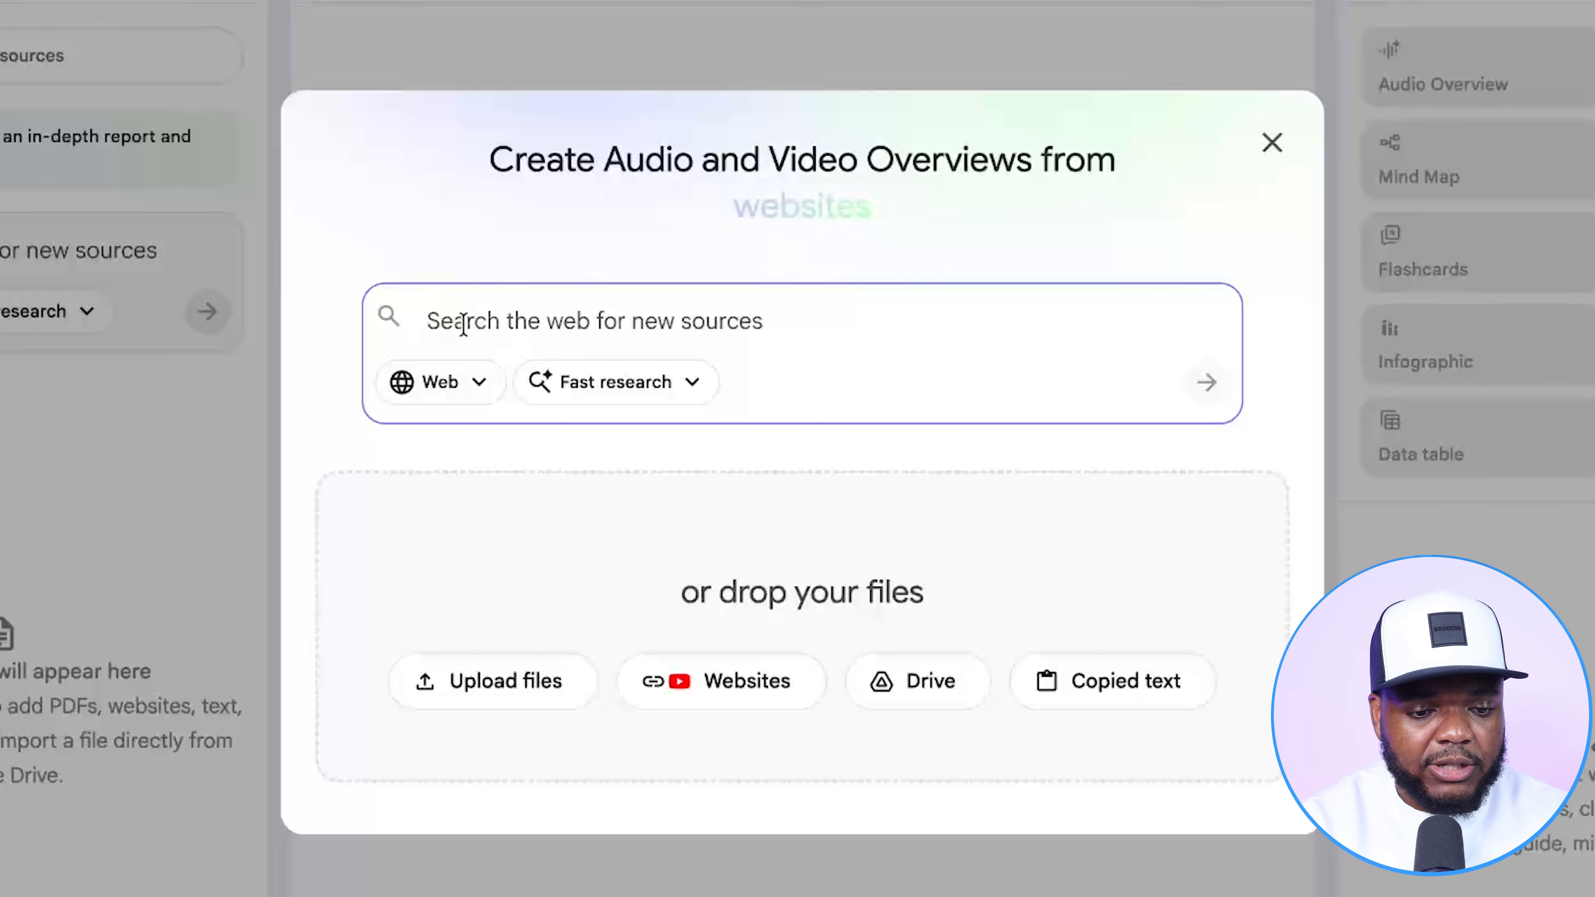
{"action": "key", "text": "Return"}
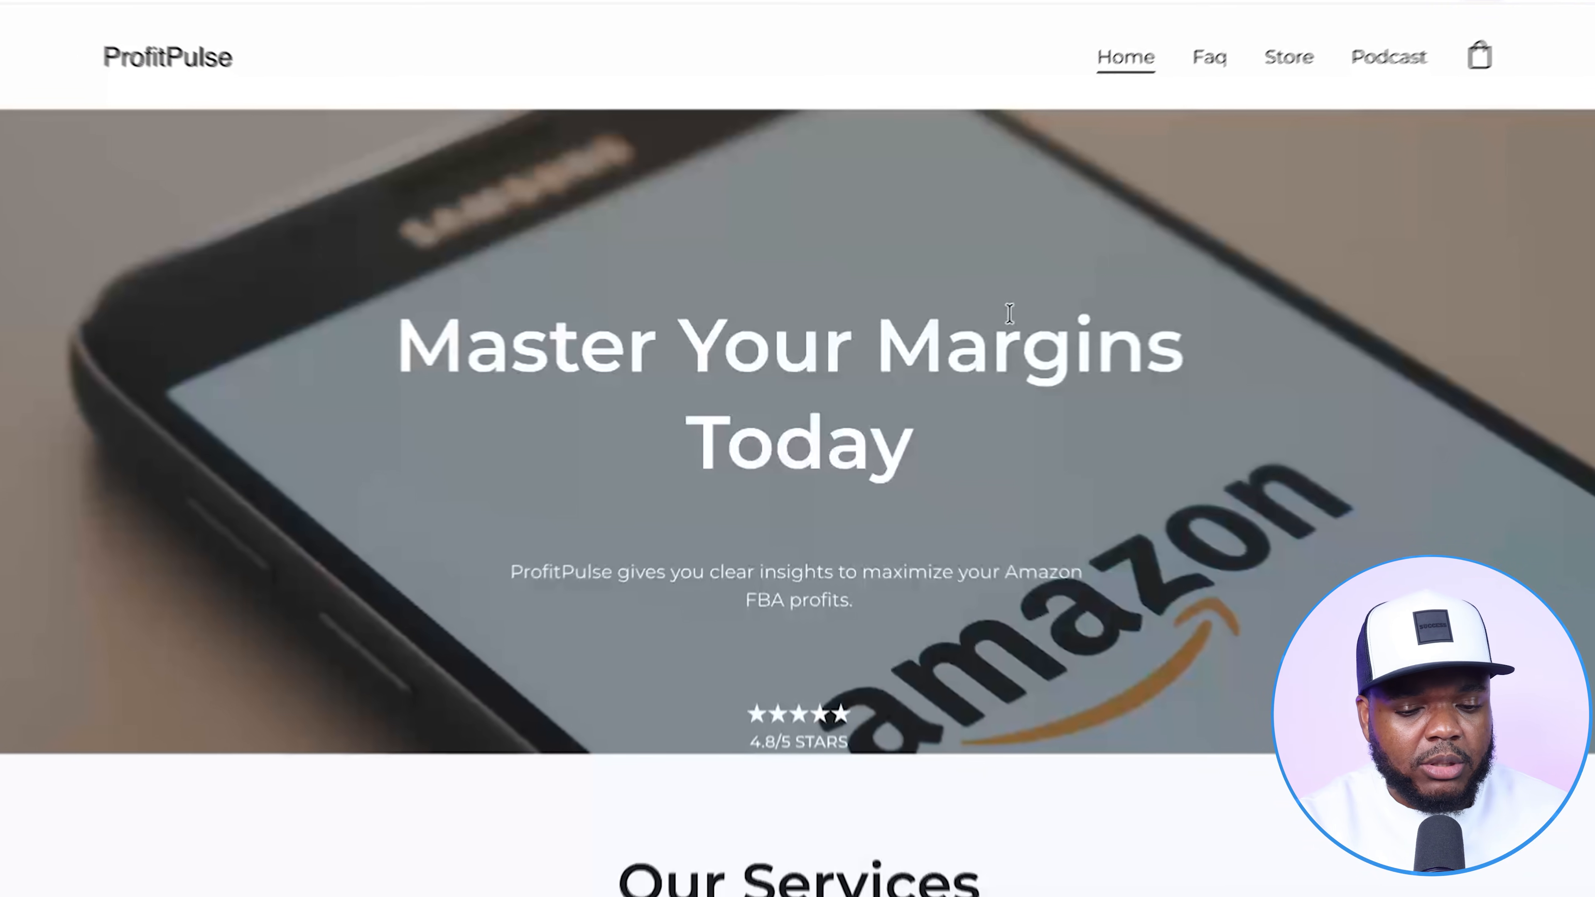
Look through the ProfitPulse website preview, checking the Our Services section and the Store page before returning to Home.
{"action": "scroll", "coordinate": [989, 327], "scroll_direction": "down", "scroll_amount": 5}
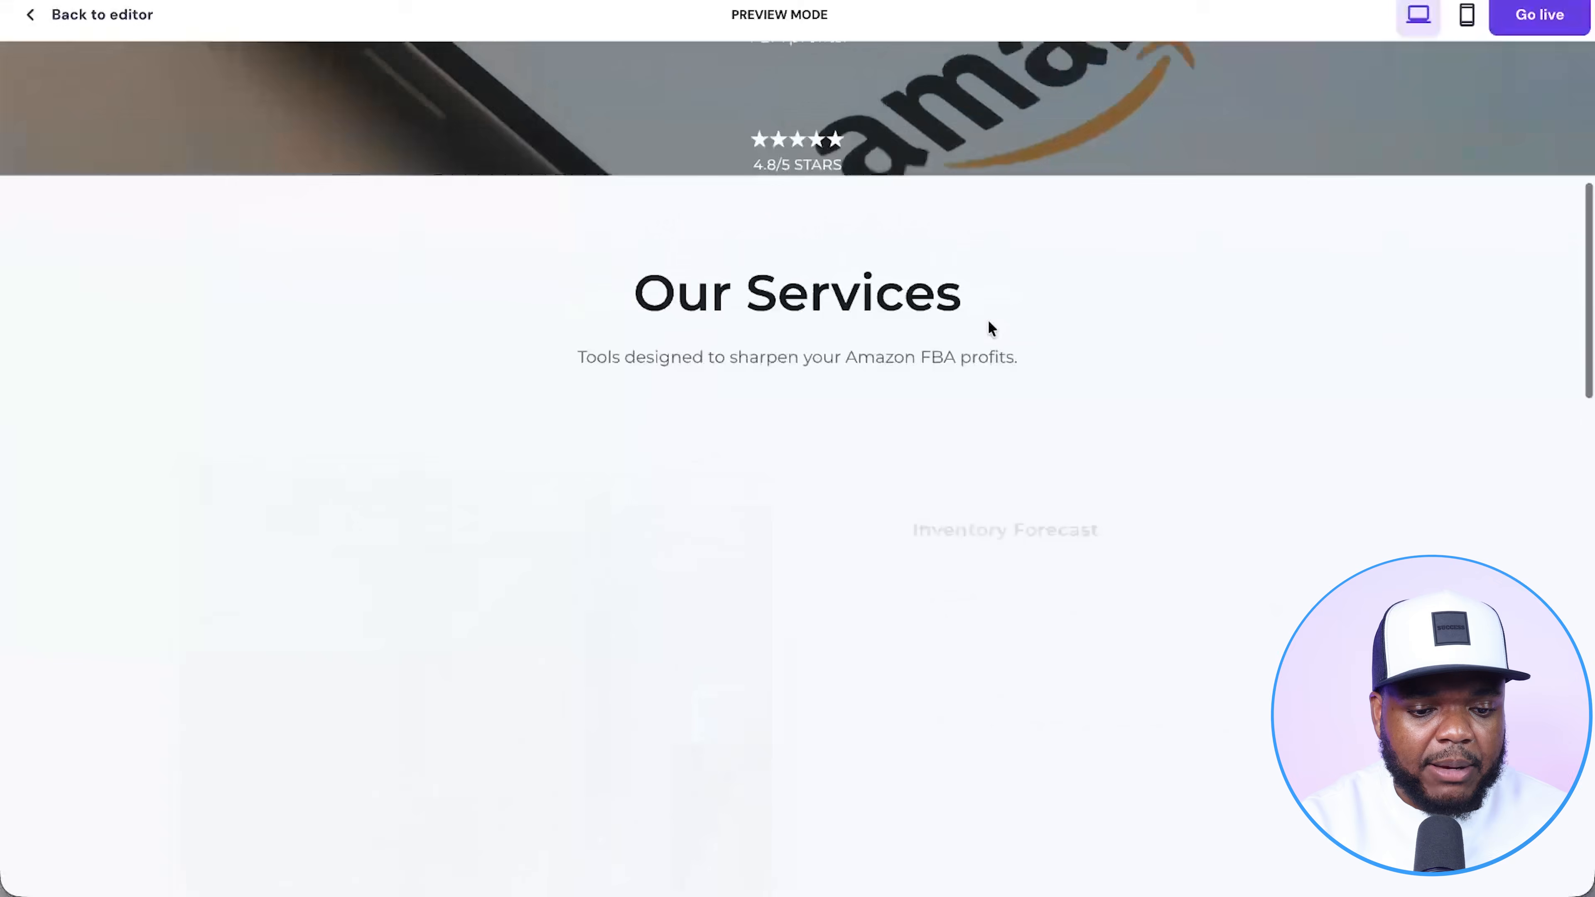
{"action": "scroll", "coordinate": [989, 327], "scroll_direction": "down", "scroll_amount": 8}
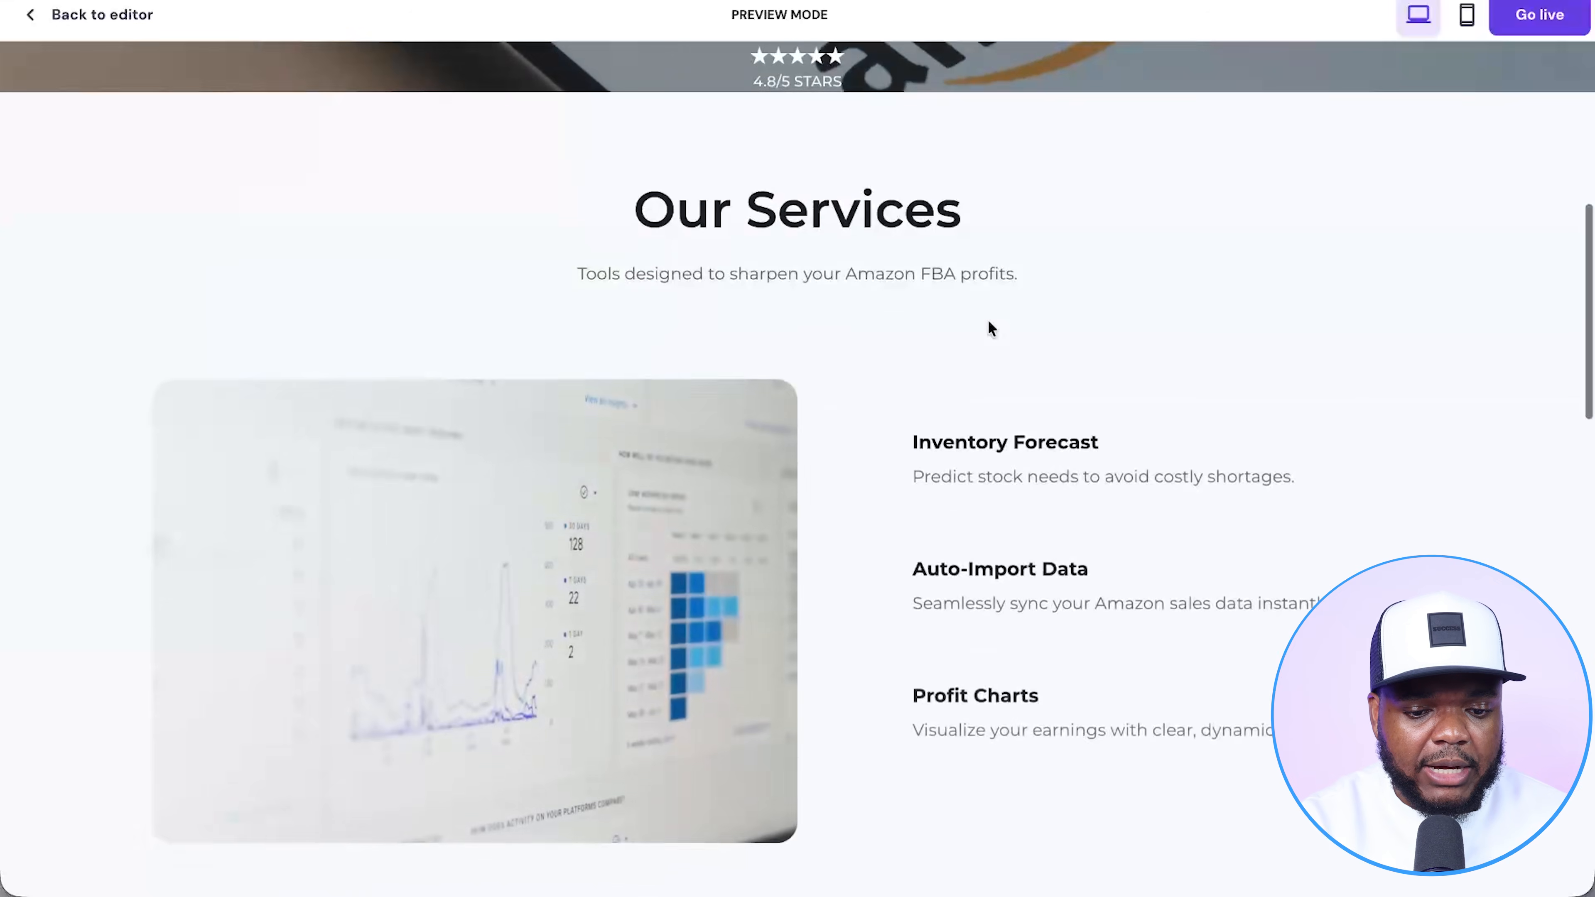
{"action": "scroll", "coordinate": [988, 327], "scroll_direction": "up", "scroll_amount": 15}
{"action": "left_click", "coordinate": [1240, 89]}
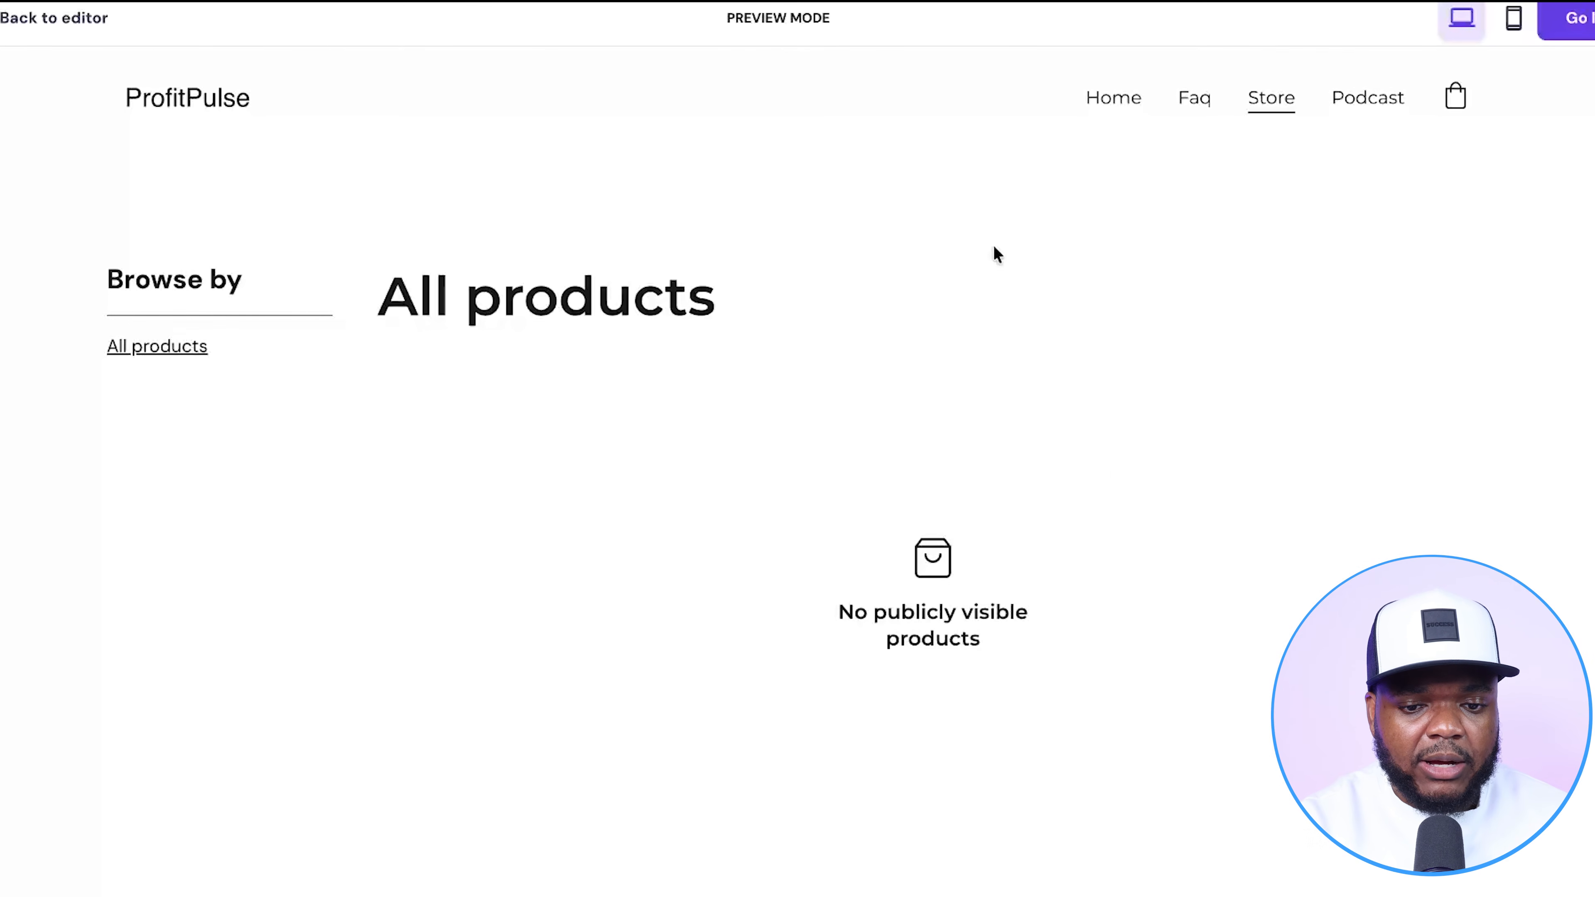
{"action": "left_click", "coordinate": [1124, 103]}
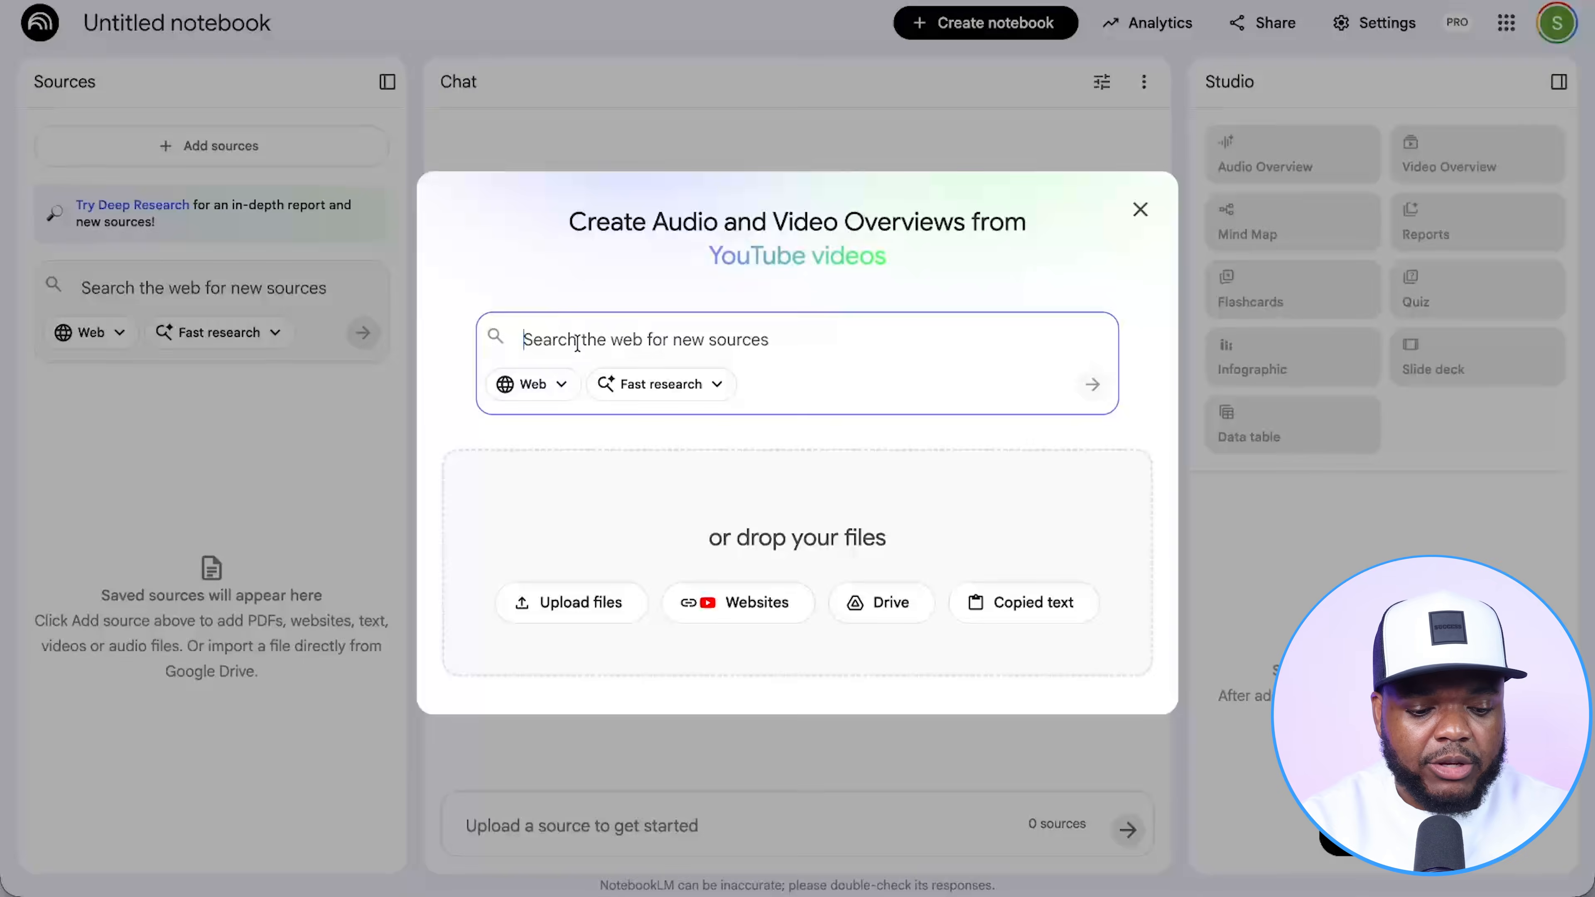
Search the web for "amazon selling" sources in the new NotebookLM notebook and open the Audio Overview customization.
{"action": "type", "text": "amazo"}
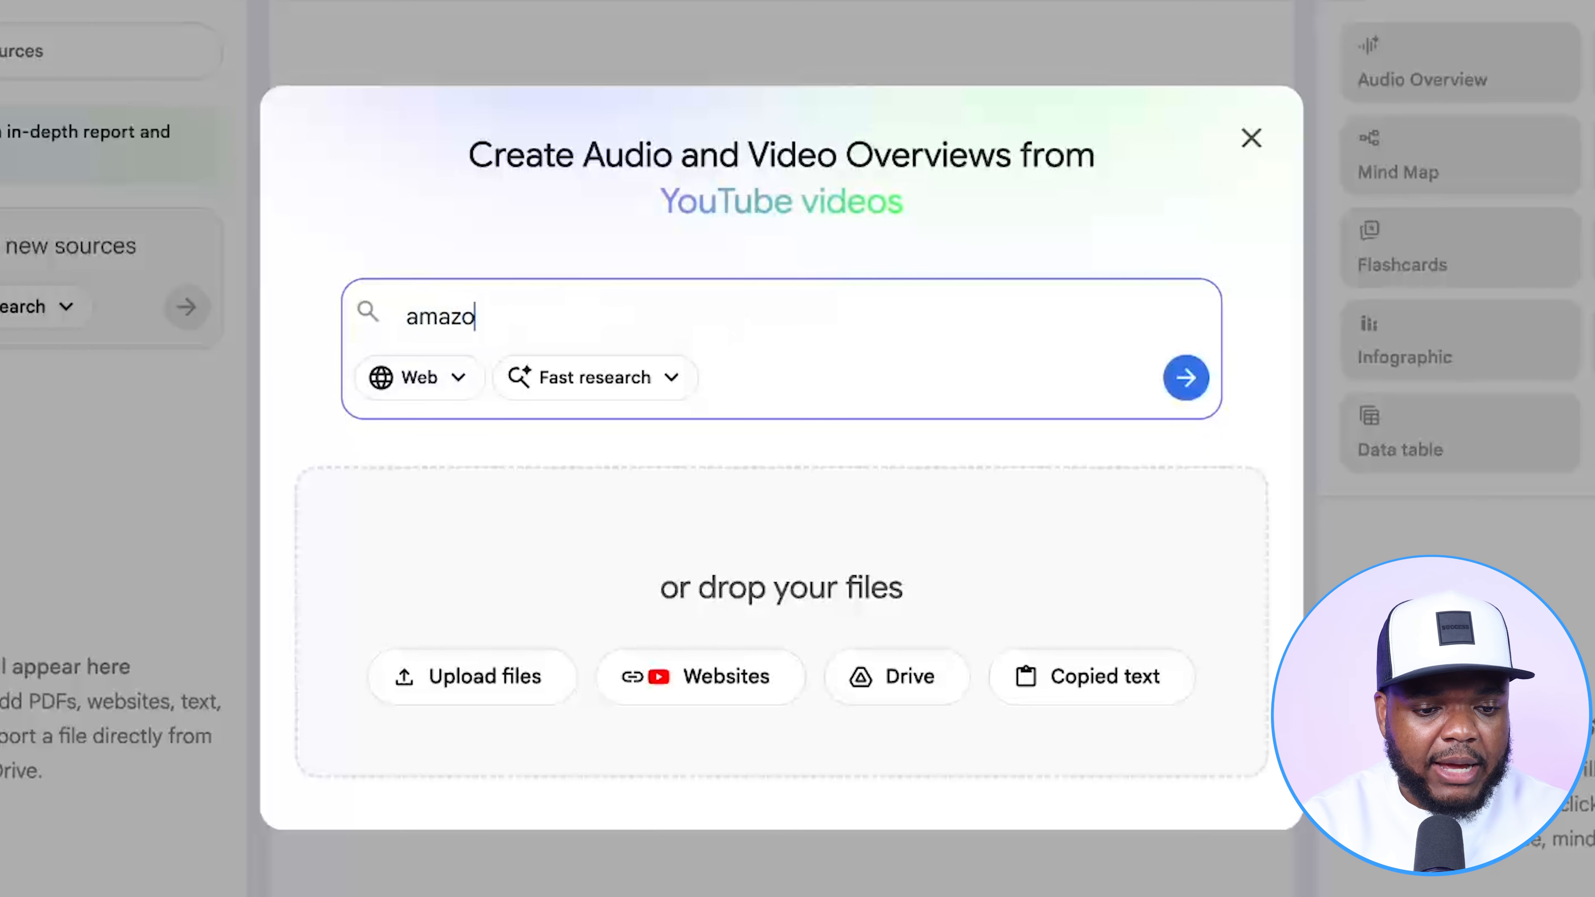
{"action": "type", "text": "n selling"}
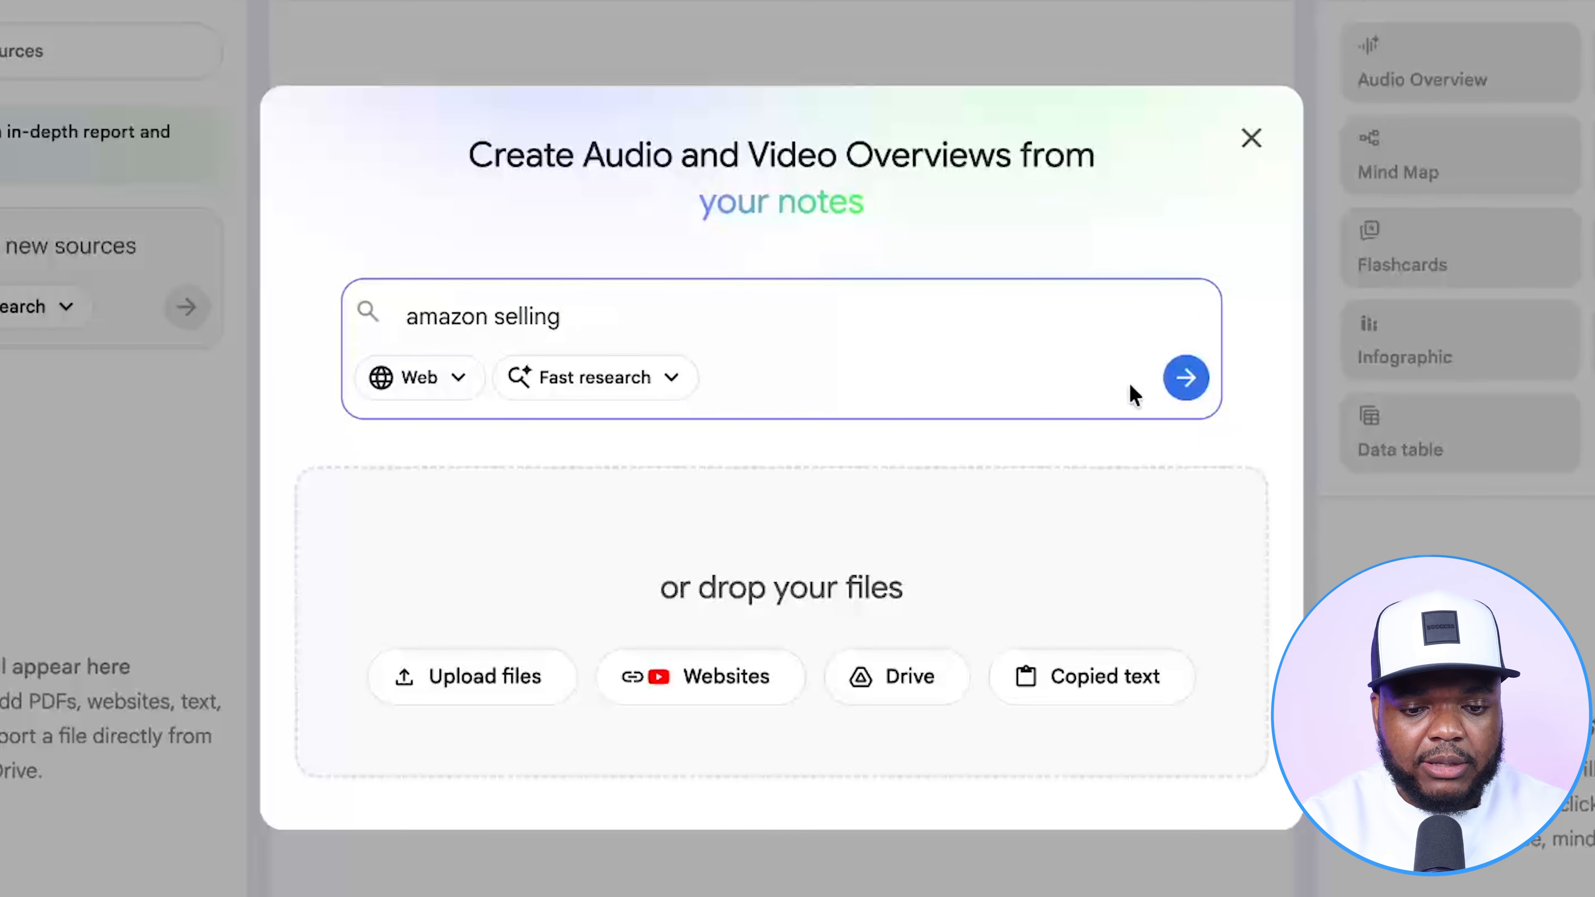
{"action": "left_click", "coordinate": [1186, 378]}
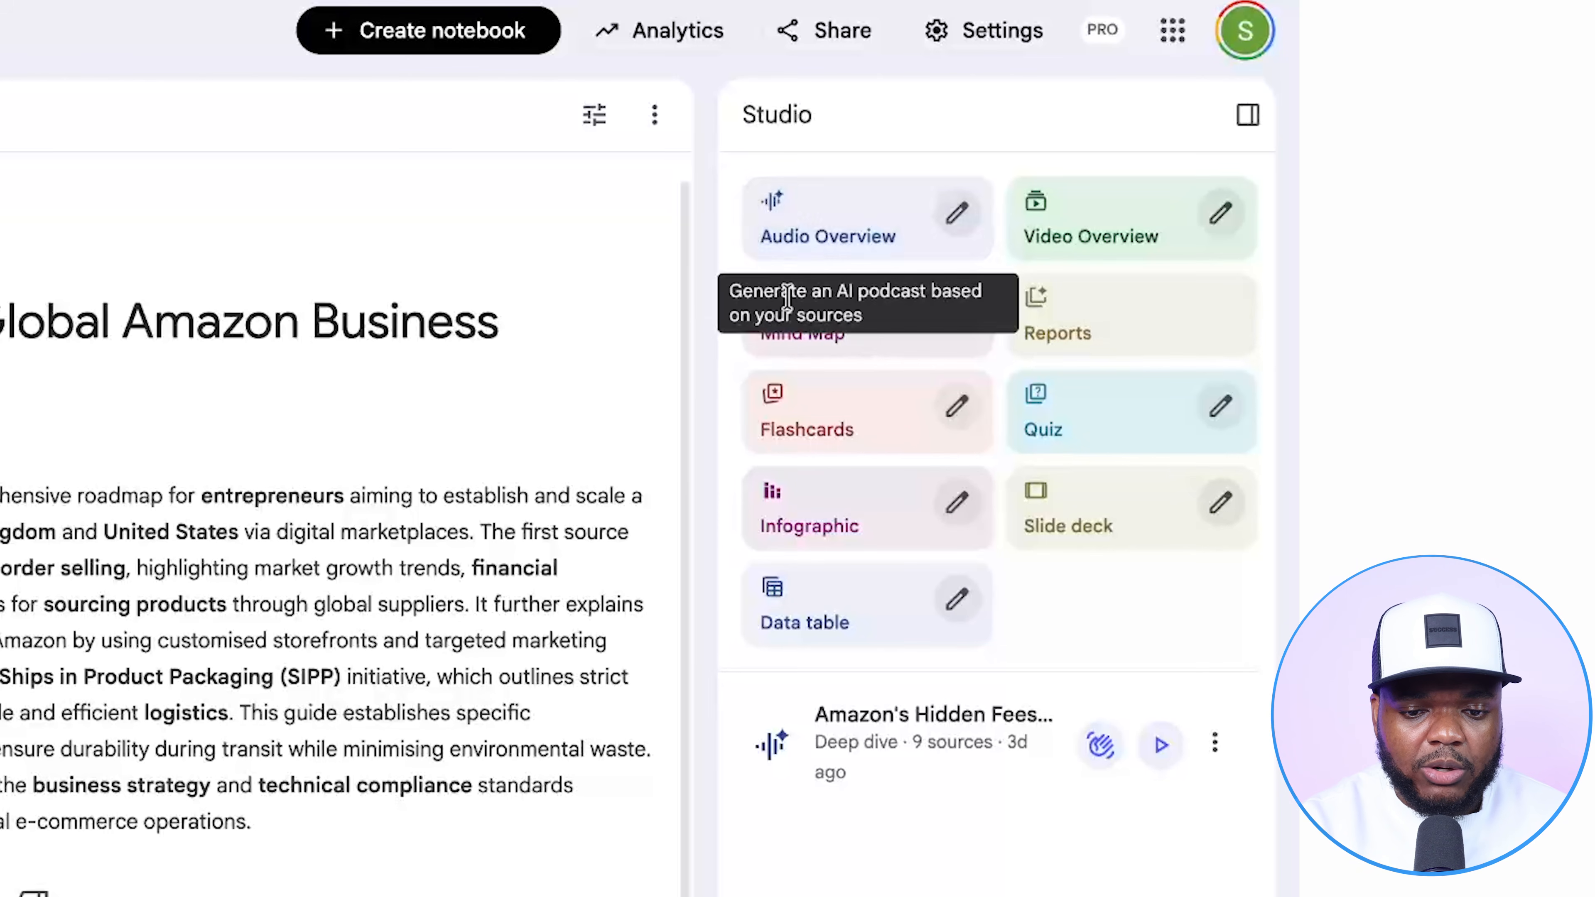
{"action": "left_click", "coordinate": [955, 233]}
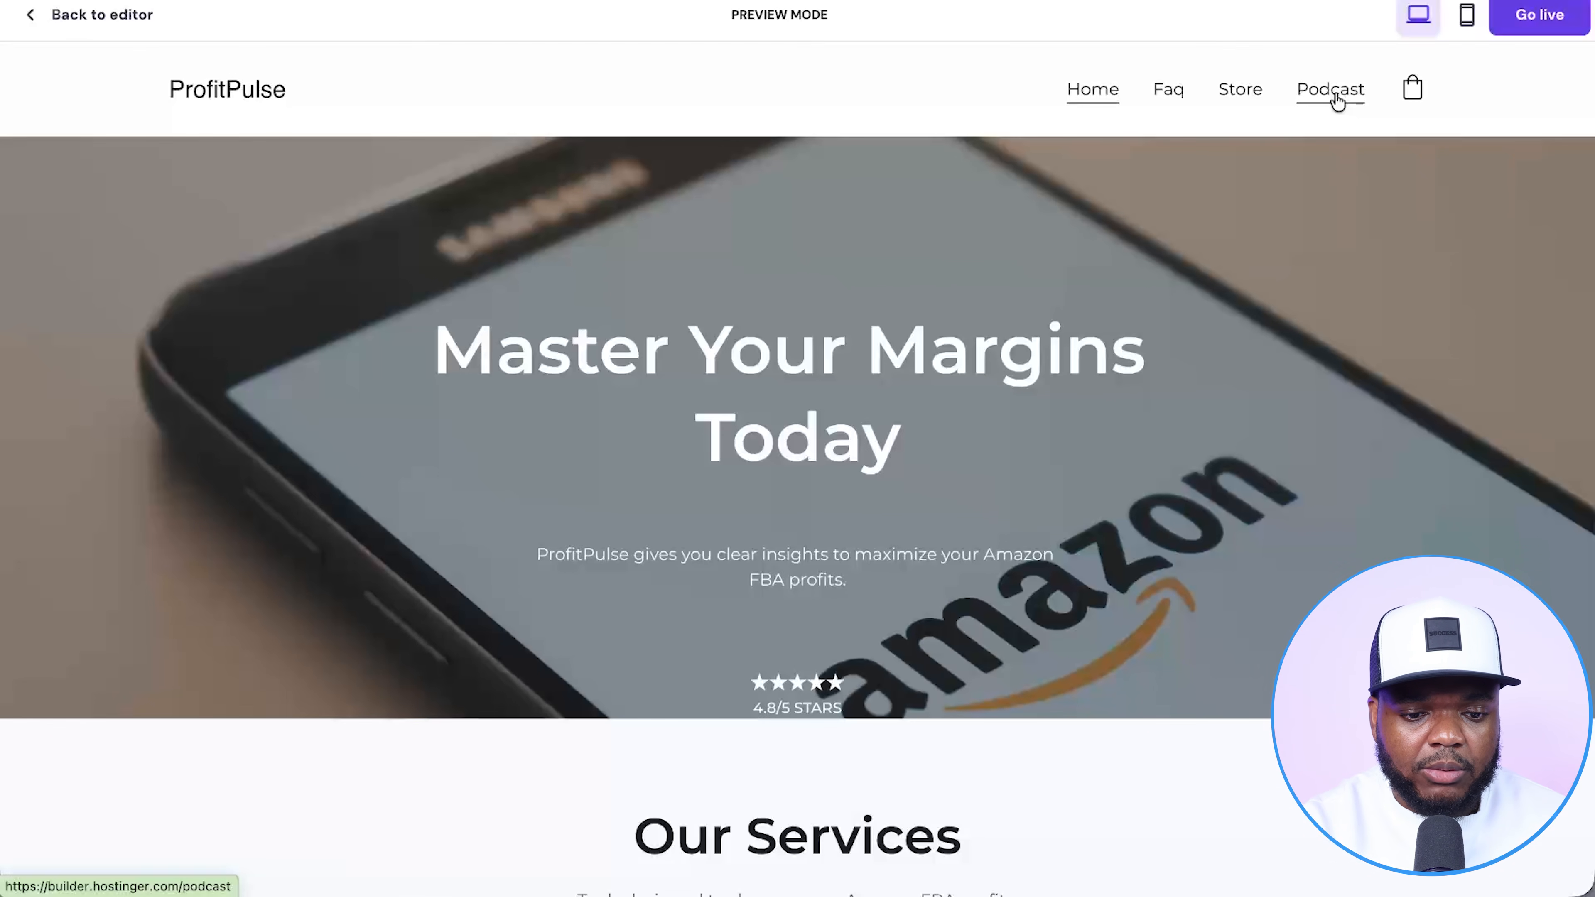
Check the Podcast page of the ProfitPulse preview and pause the "Amazon Seller Hidden Fees" episode.
{"action": "left_click", "coordinate": [1336, 95]}
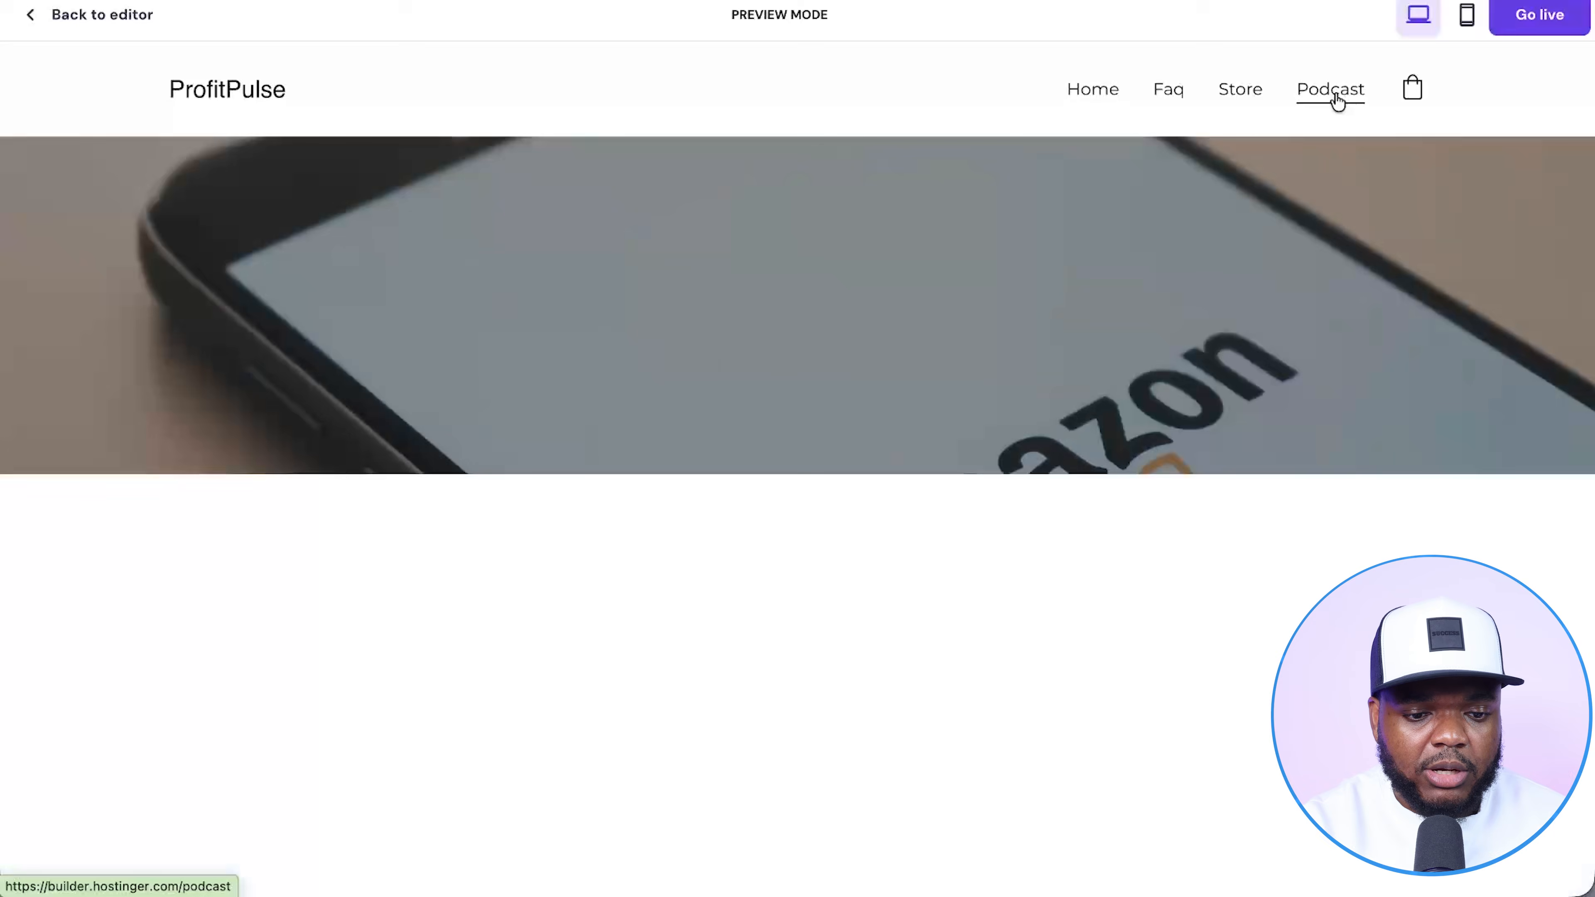
{"action": "scroll", "coordinate": [1187, 387], "scroll_direction": "down", "scroll_amount": 3}
{"action": "scroll", "coordinate": [1186, 386], "scroll_direction": "down", "scroll_amount": 3}
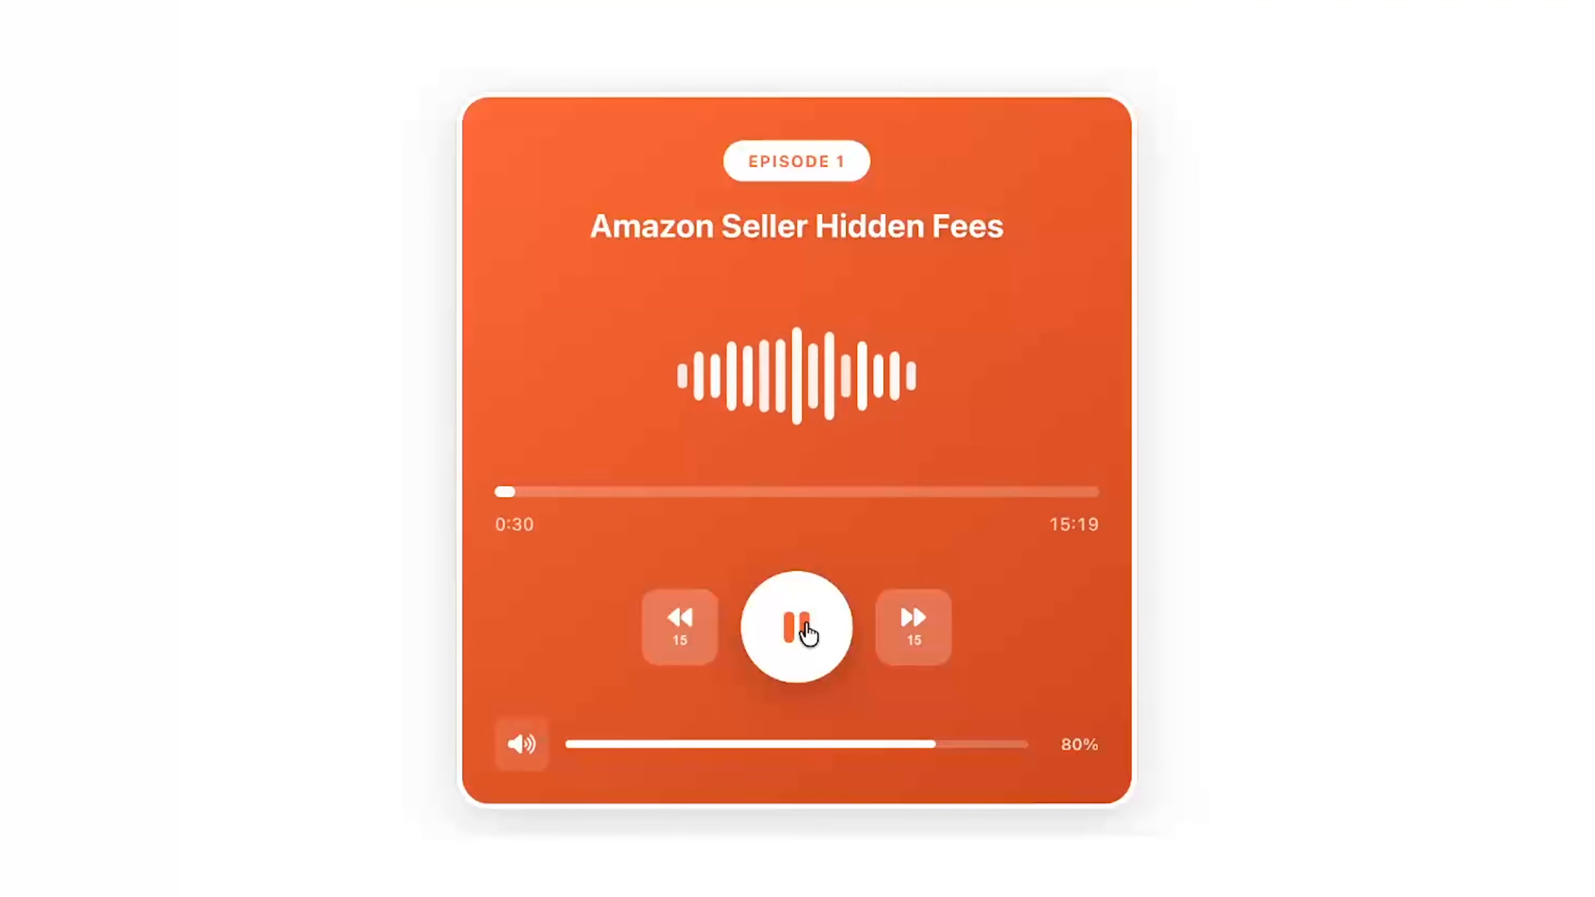
{"action": "left_click", "coordinate": [798, 627]}
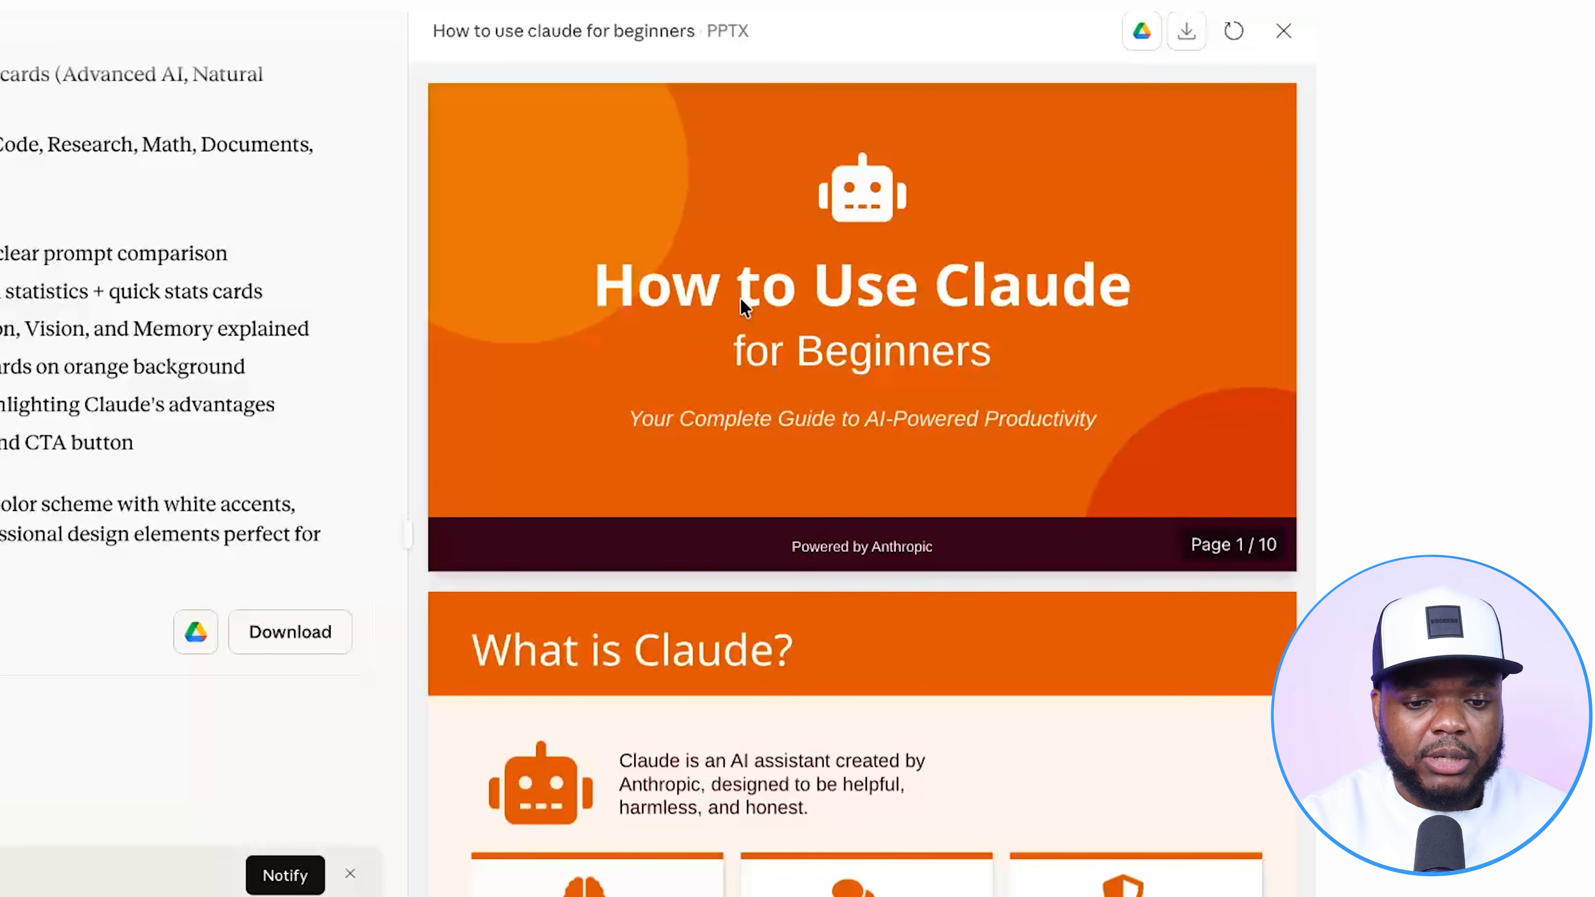
Look over the title slide and the "What is Claude?" slide in Claude's preview of the "How to use claude for beginners" presentation.
{"action": "scroll", "coordinate": [740, 296], "scroll_direction": "down", "scroll_amount": 2}
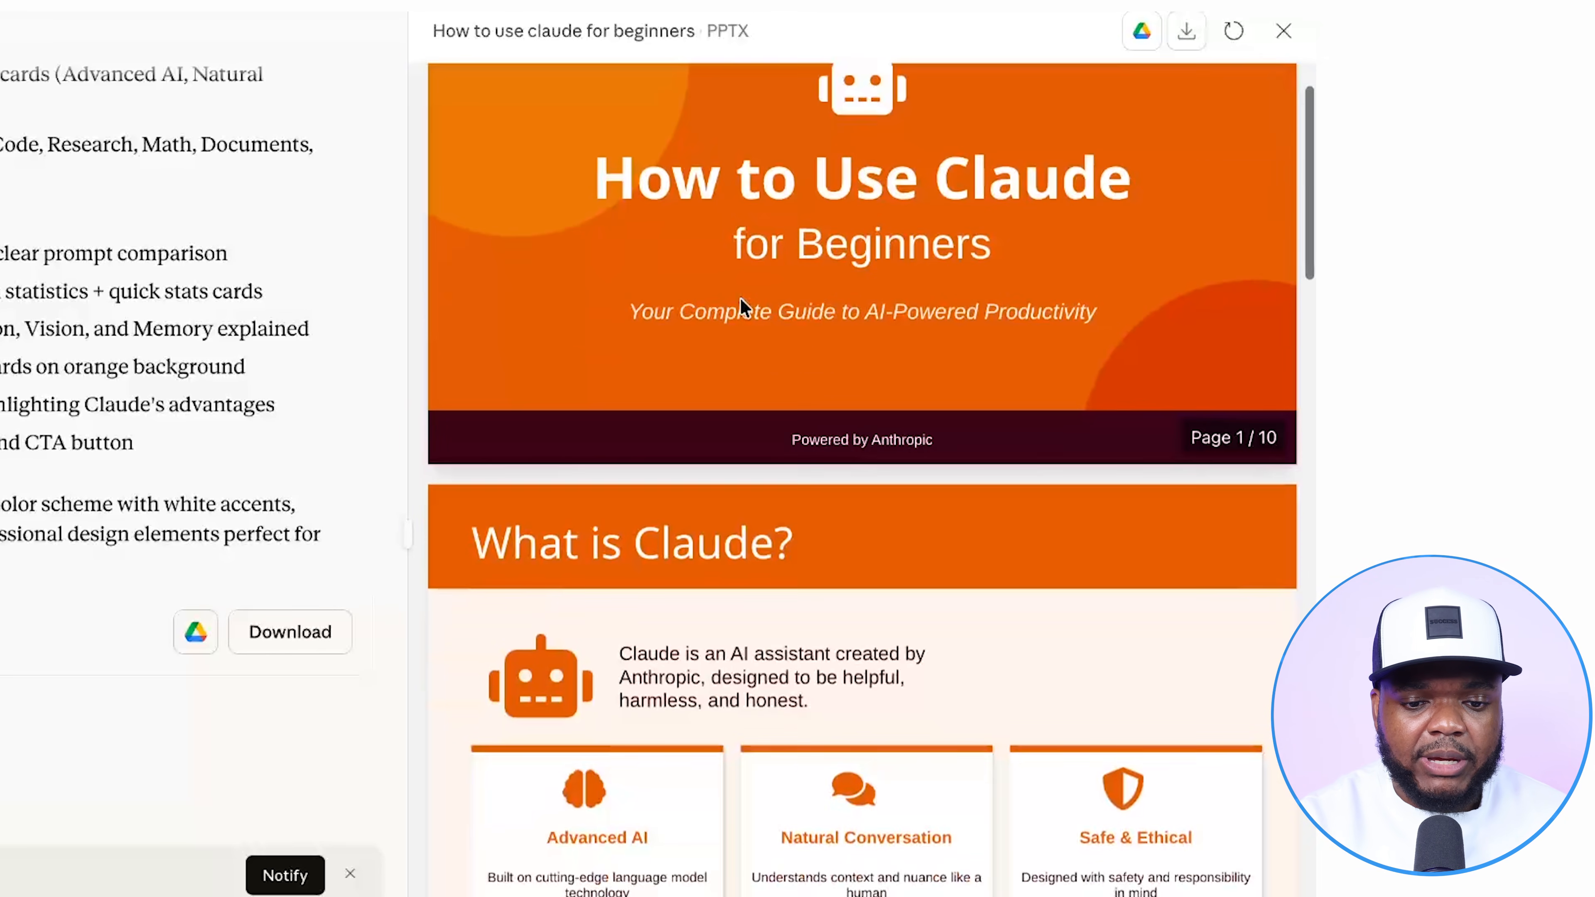
{"action": "scroll", "coordinate": [740, 296], "scroll_direction": "up", "scroll_amount": 1}
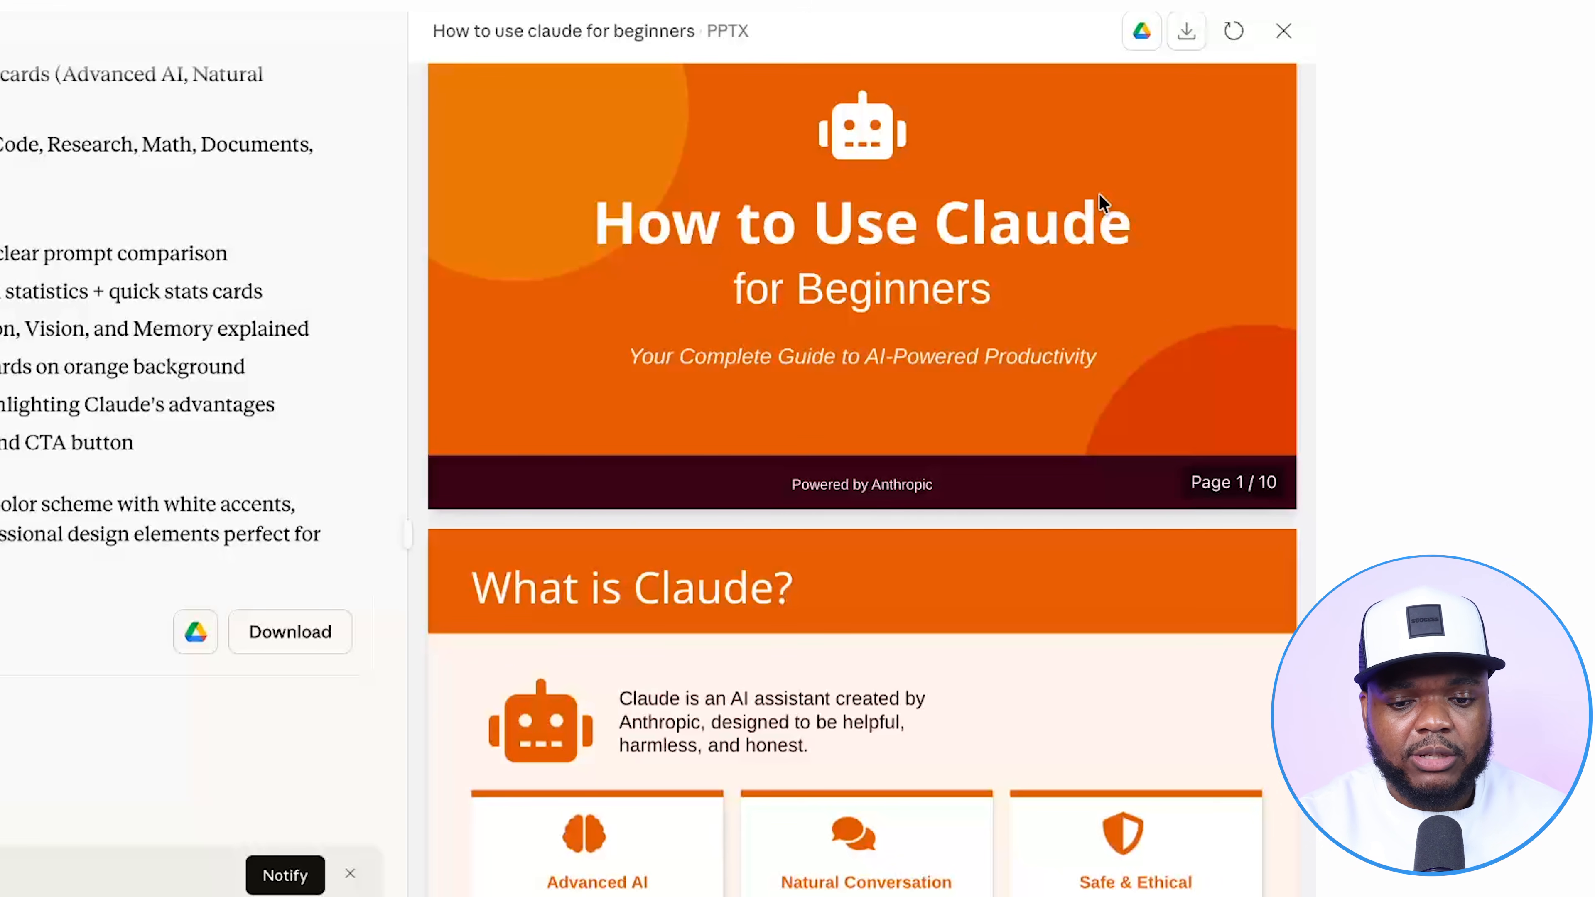
{"action": "scroll", "coordinate": [1100, 194], "scroll_direction": "down", "scroll_amount": 1}
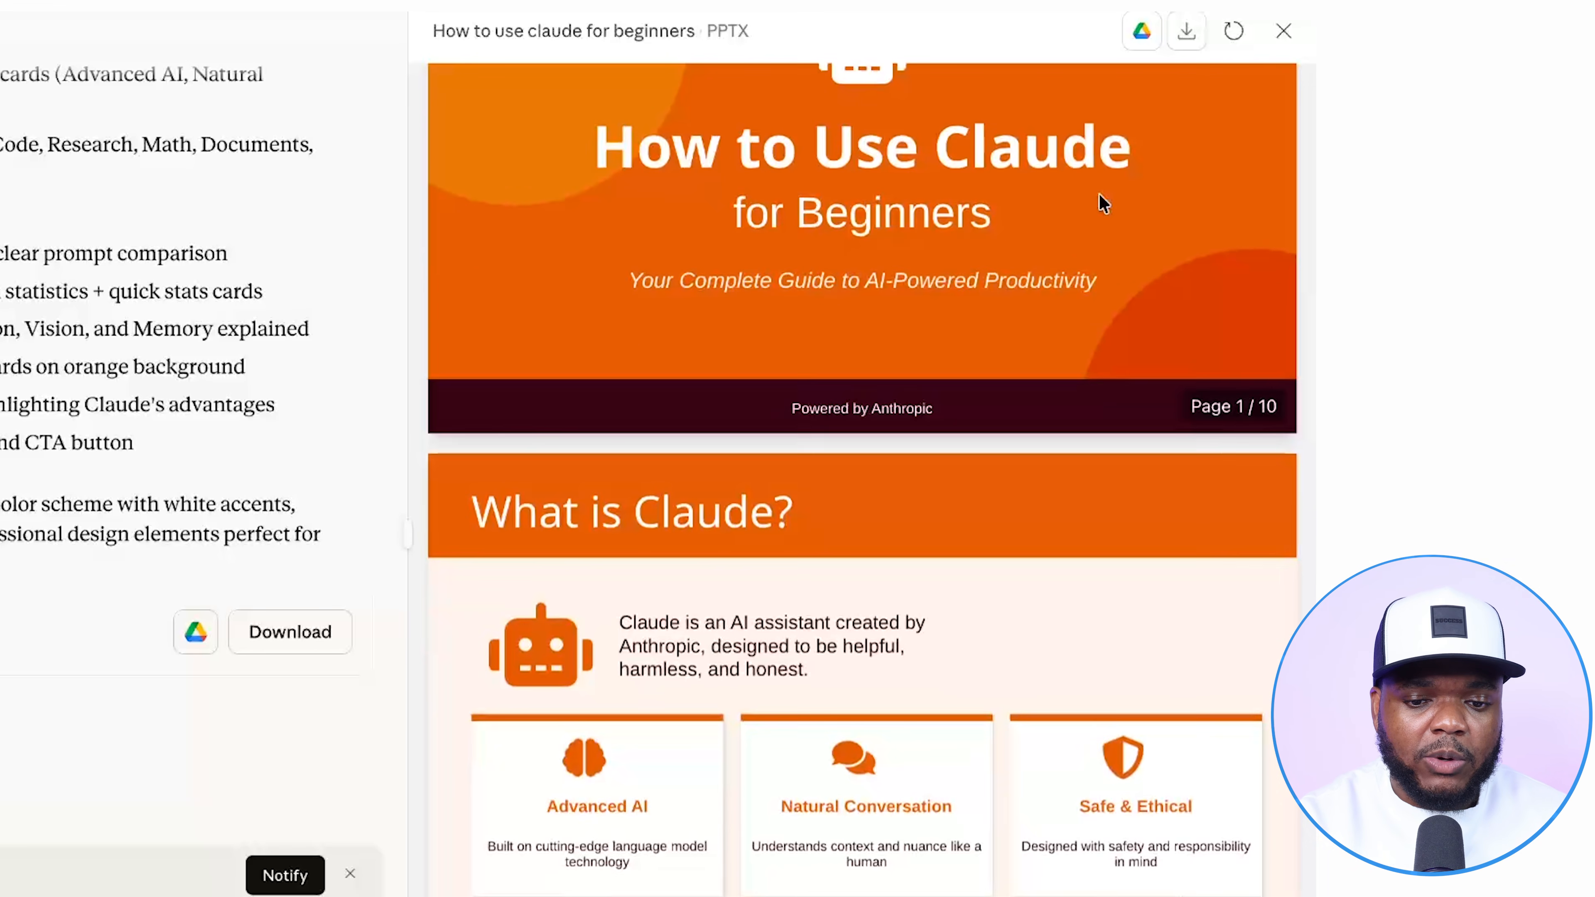
{"action": "scroll", "coordinate": [1103, 203], "scroll_direction": "up", "scroll_amount": 1}
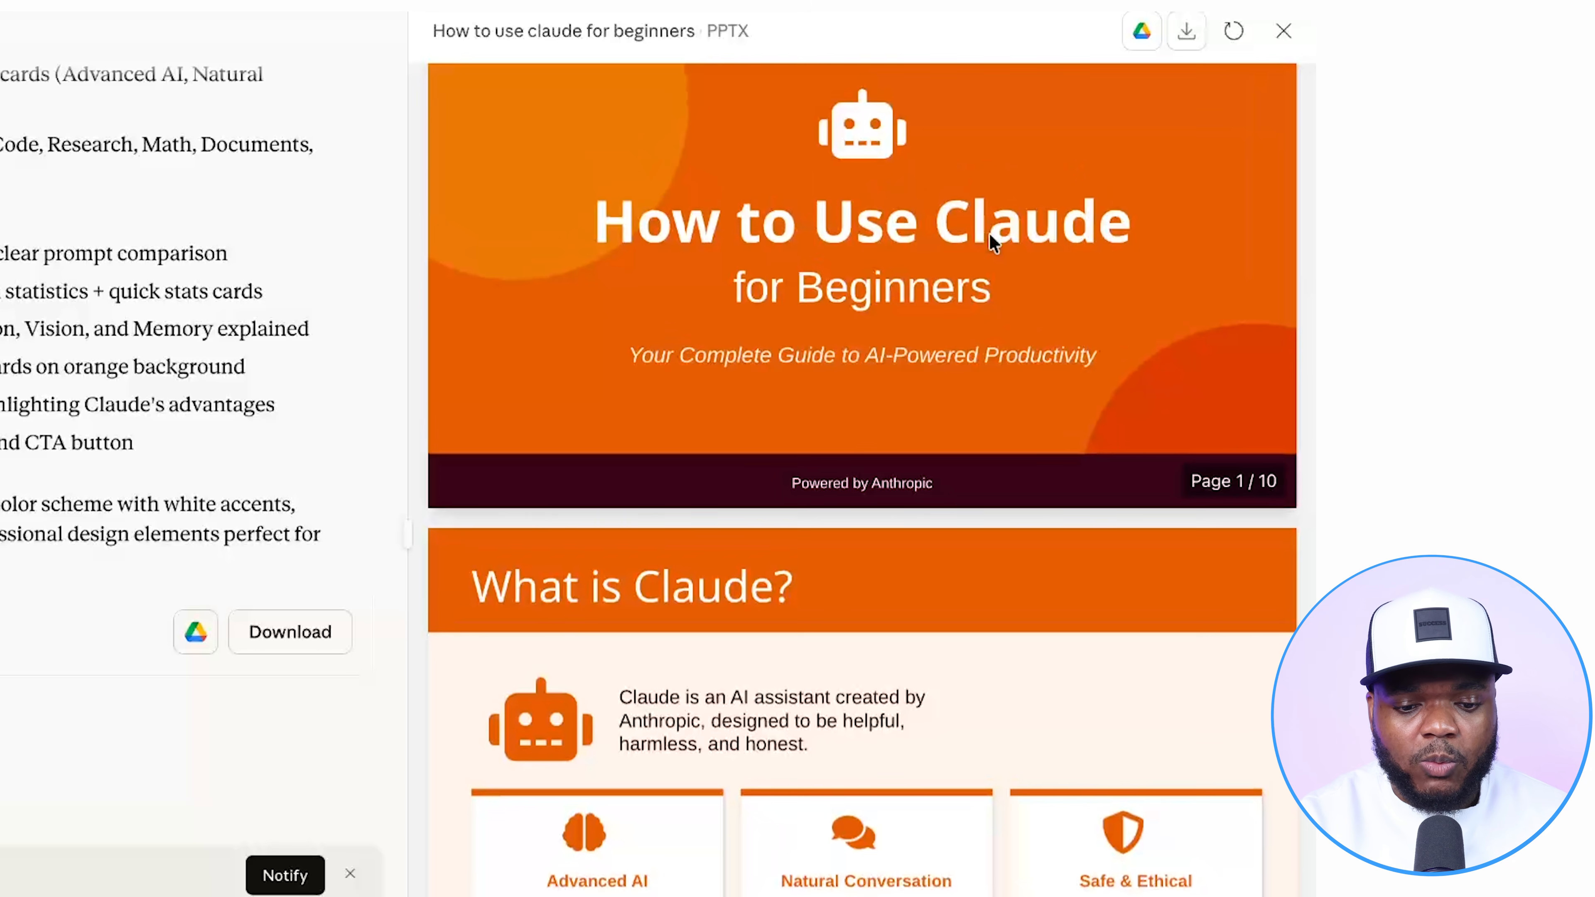
{"action": "scroll", "coordinate": [933, 462], "scroll_direction": "down", "scroll_amount": 2}
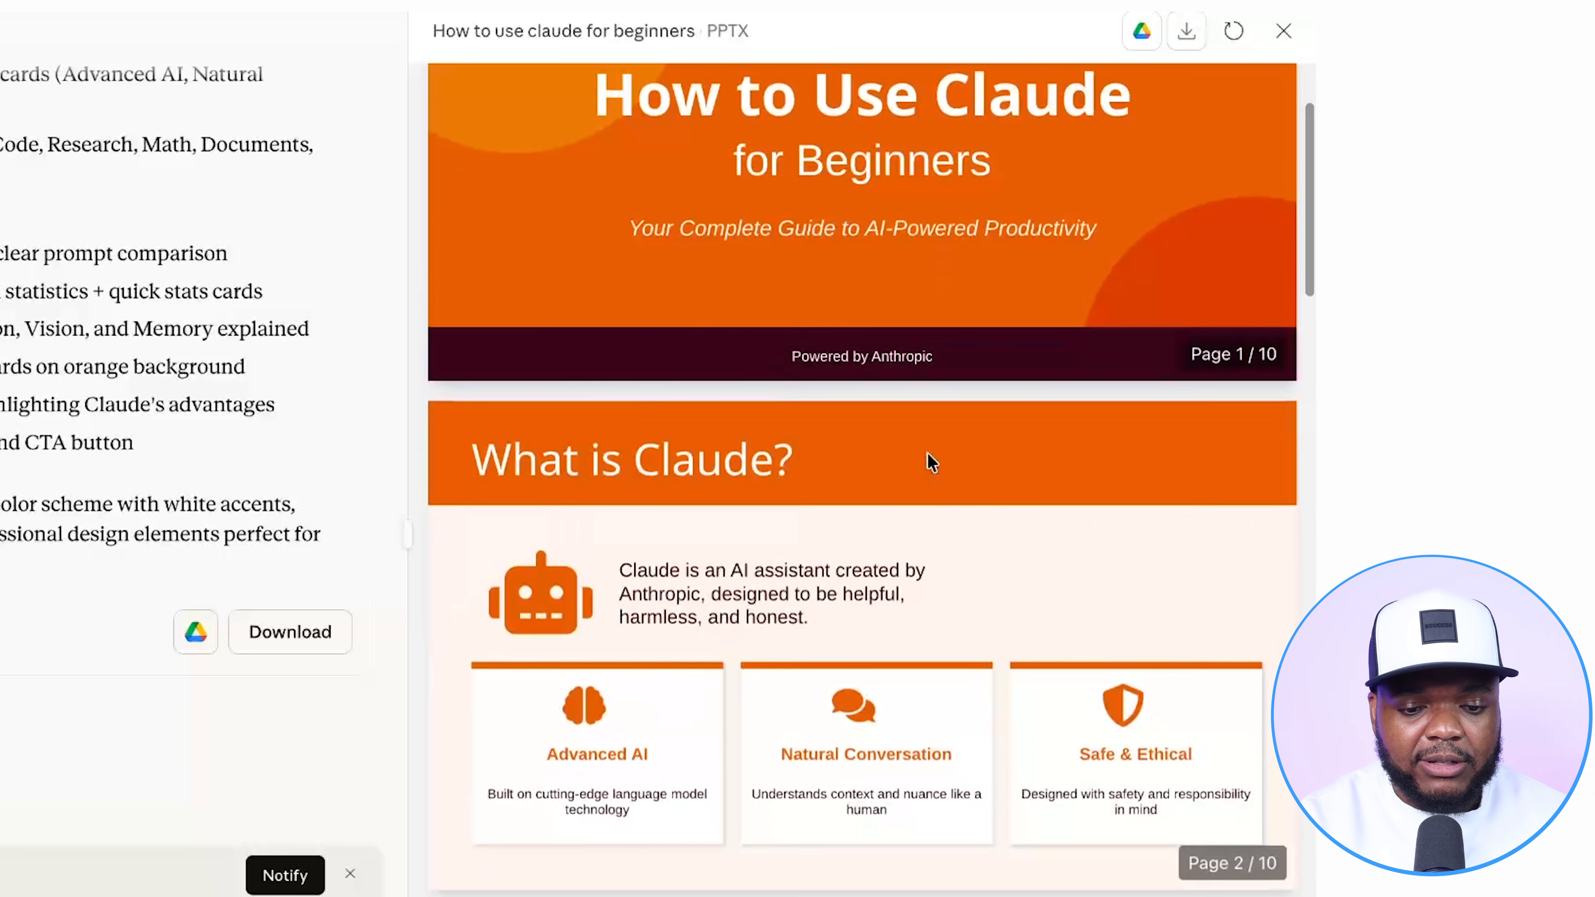
{"action": "scroll", "coordinate": [932, 463], "scroll_direction": "down", "scroll_amount": 1}
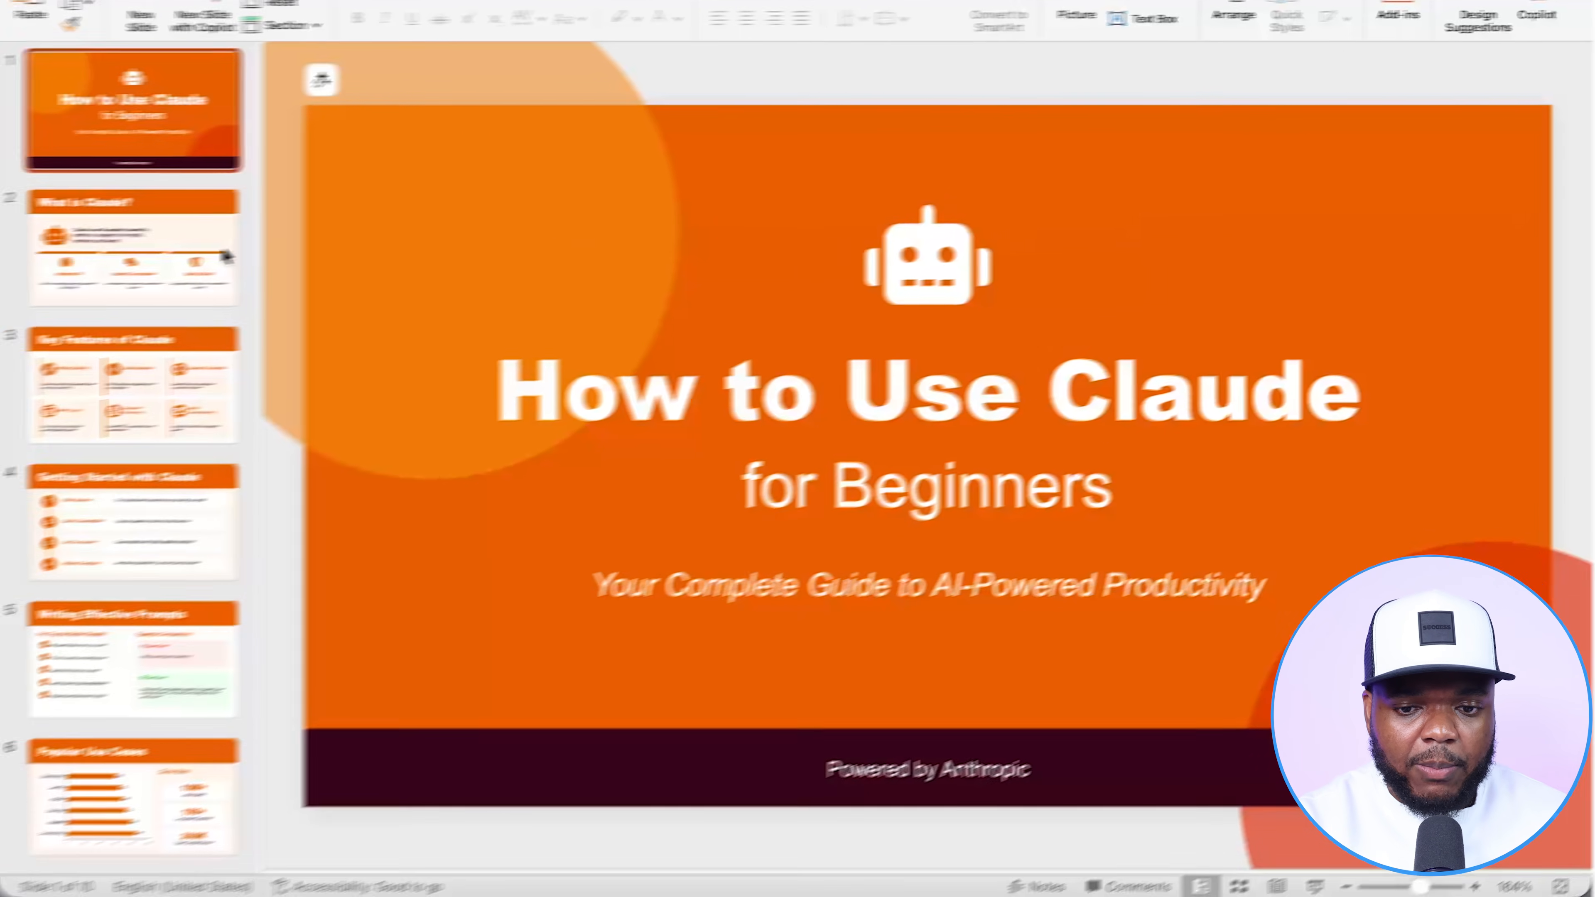
Examine slides 2 to 4 of the Claude presentation in PowerPoint, checking that the "Advanced AI" heading can be edited.
{"action": "left_click", "coordinate": [179, 220]}
{"action": "left_click_drag", "start_coordinate": [531, 550], "coordinate": [538, 549]}
{"action": "left_click", "coordinate": [525, 609]}
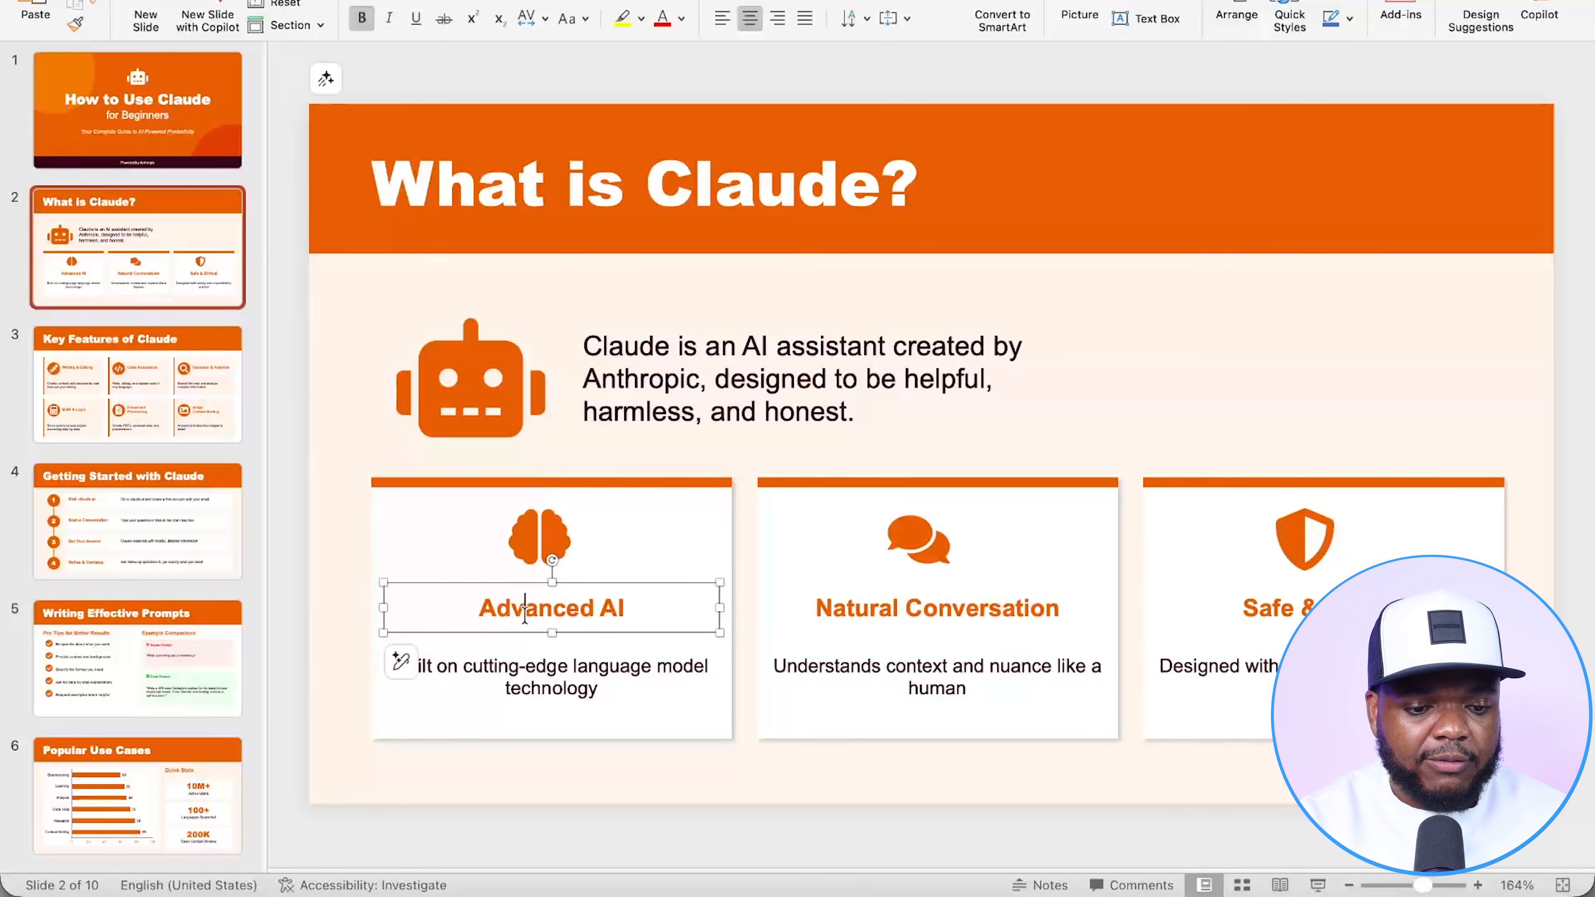
{"action": "left_click", "coordinate": [177, 420]}
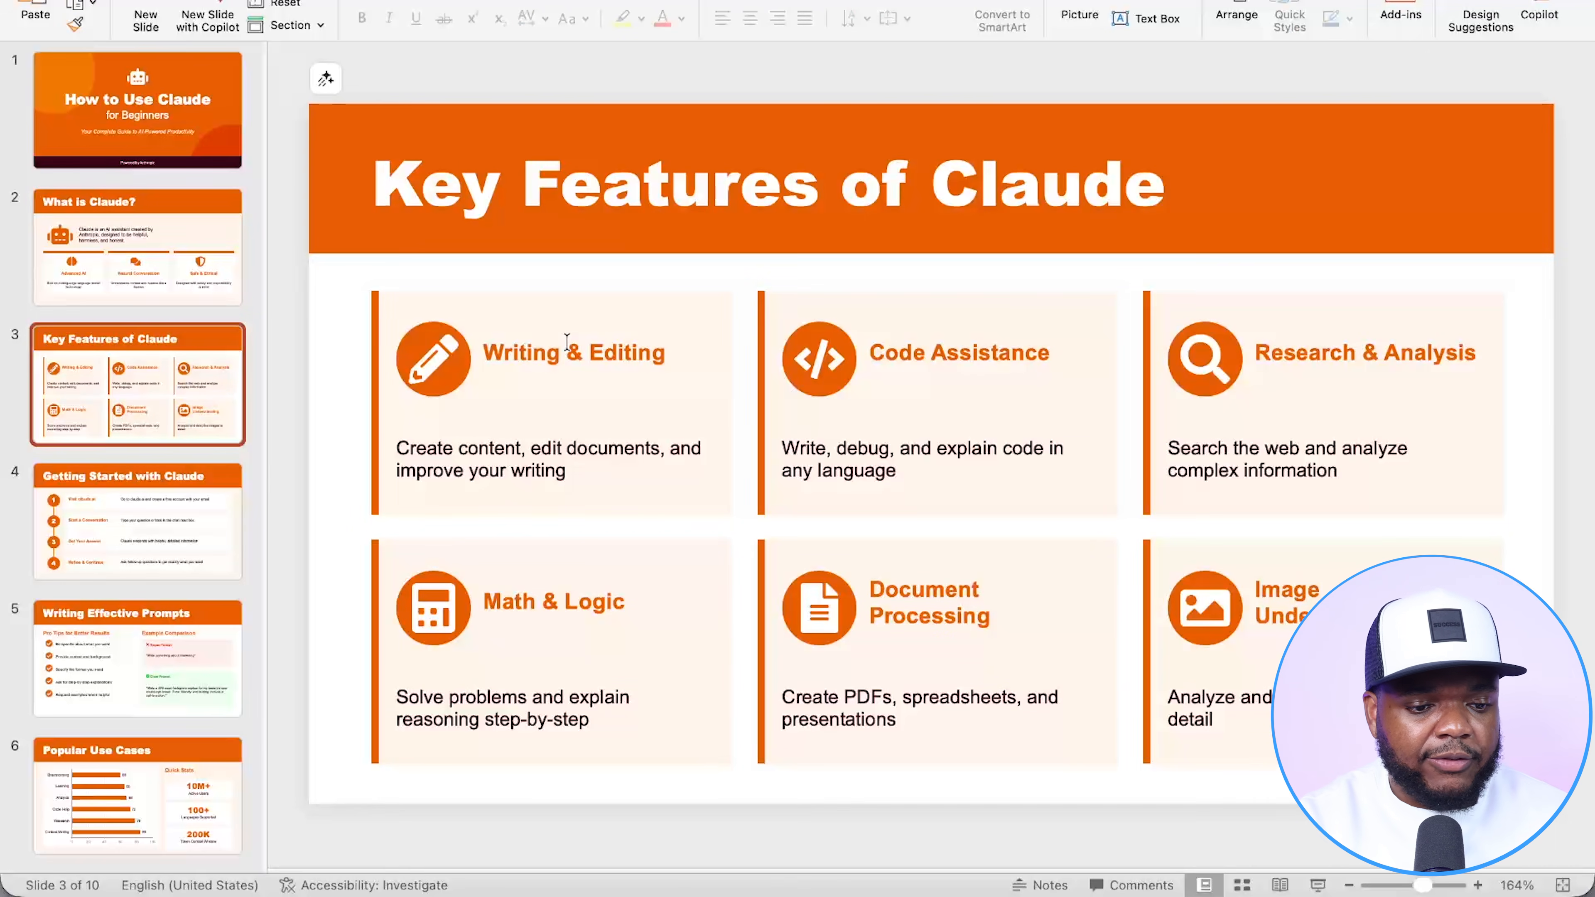
{"action": "left_click", "coordinate": [166, 543]}
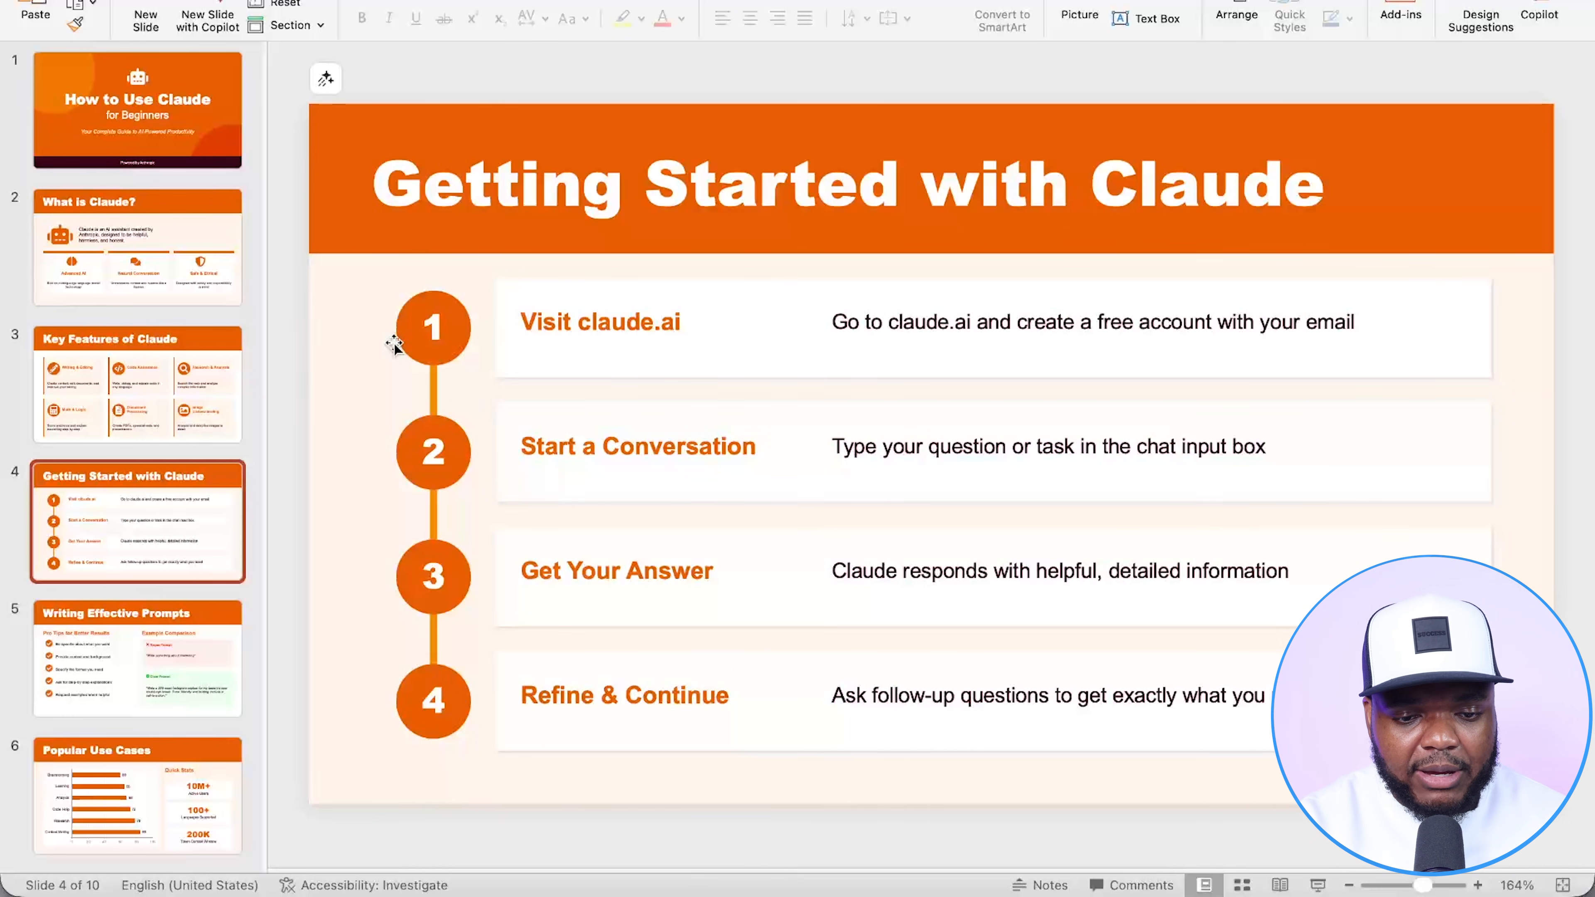
{"action": "left_click", "coordinate": [138, 656]}
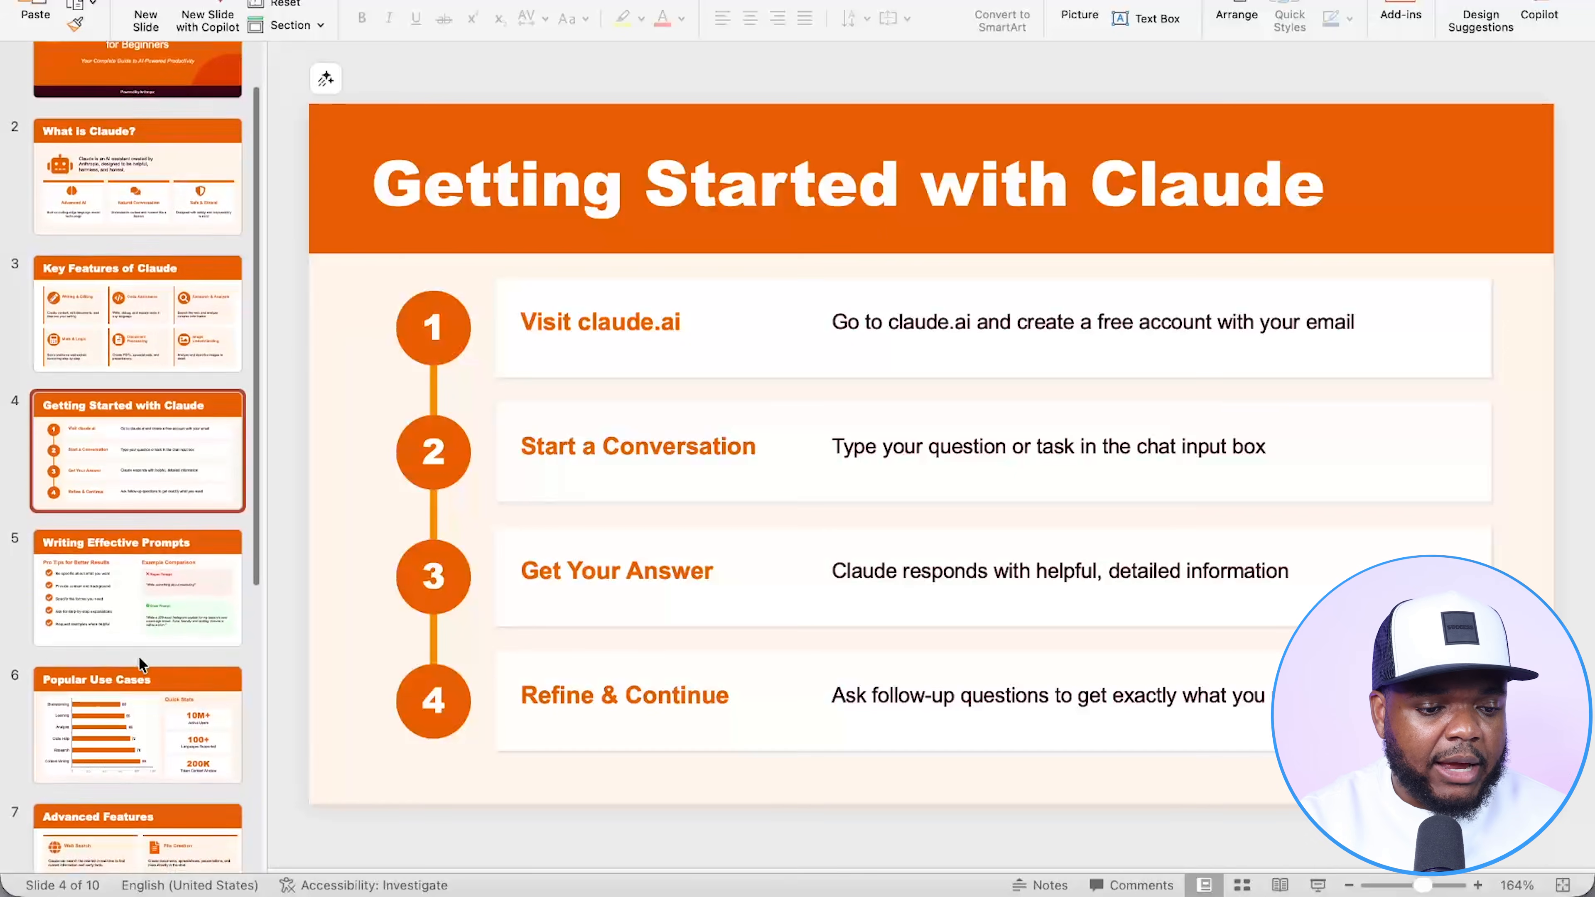